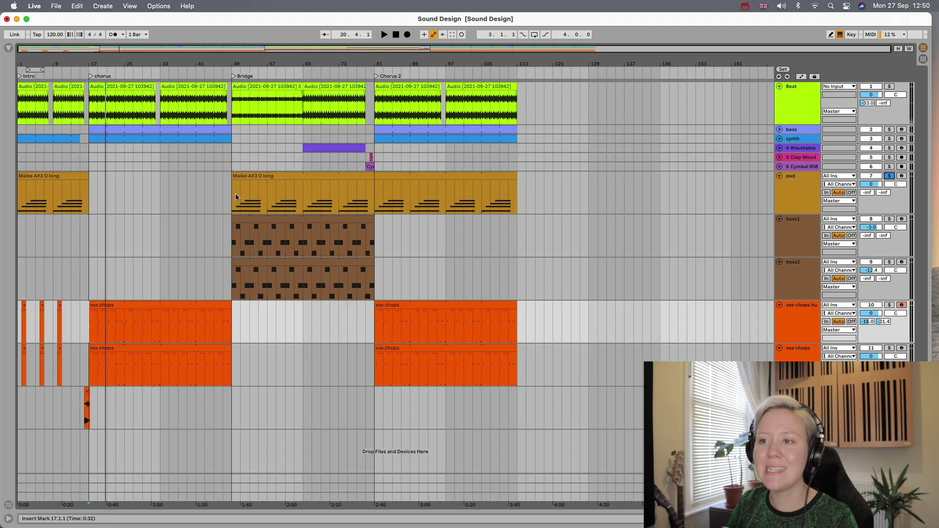
- Play the soloed pad track from the start of the Bridge and show its device chain
click(235, 193)
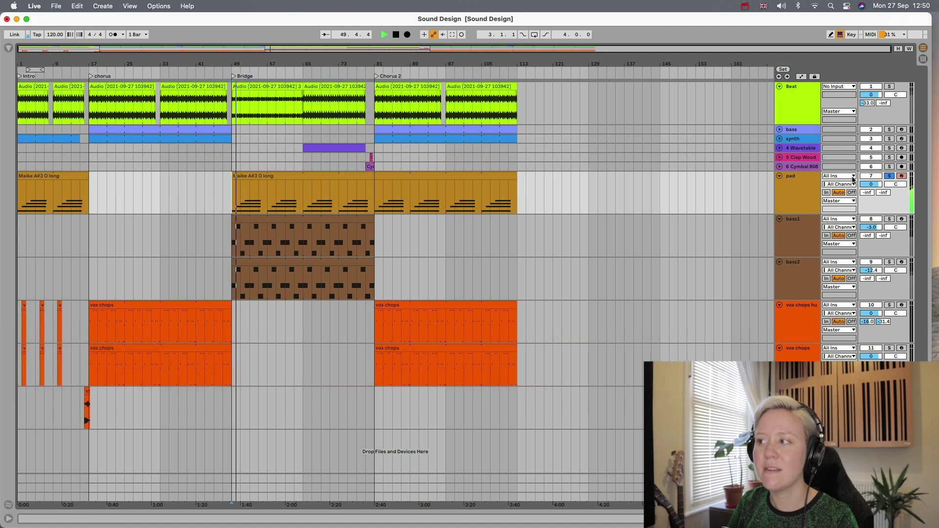
double_click(235, 196)
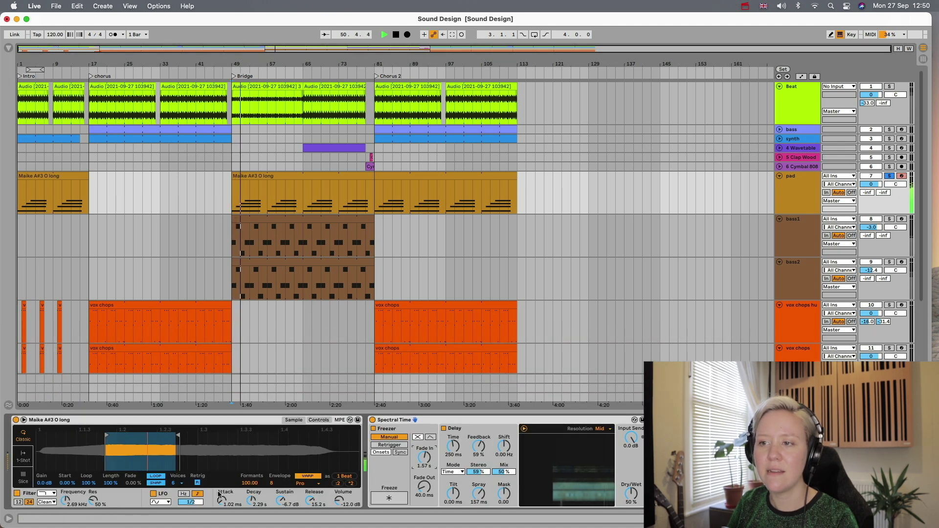
scroll(282, 310, down, 3)
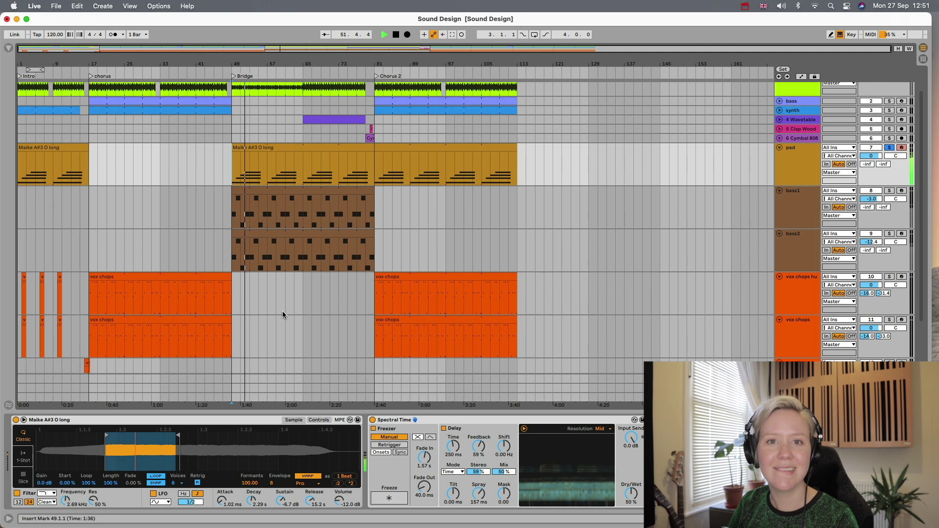
key(space)
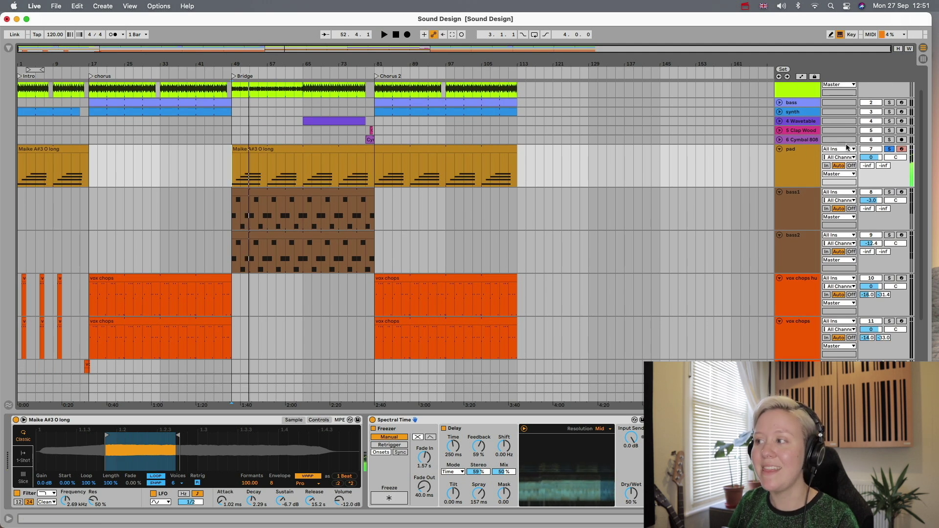
- Solo the bass1 track and listen to it from the Bridge, with bass2 added to the solo for a second playback
click(889, 192)
click(791, 218)
key(space)
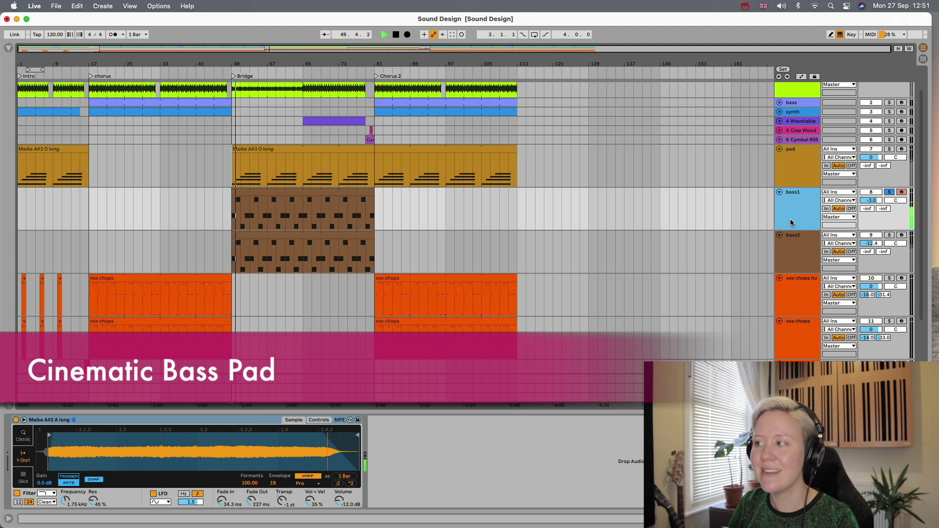
key(space)
super+click(889, 235)
key(space)
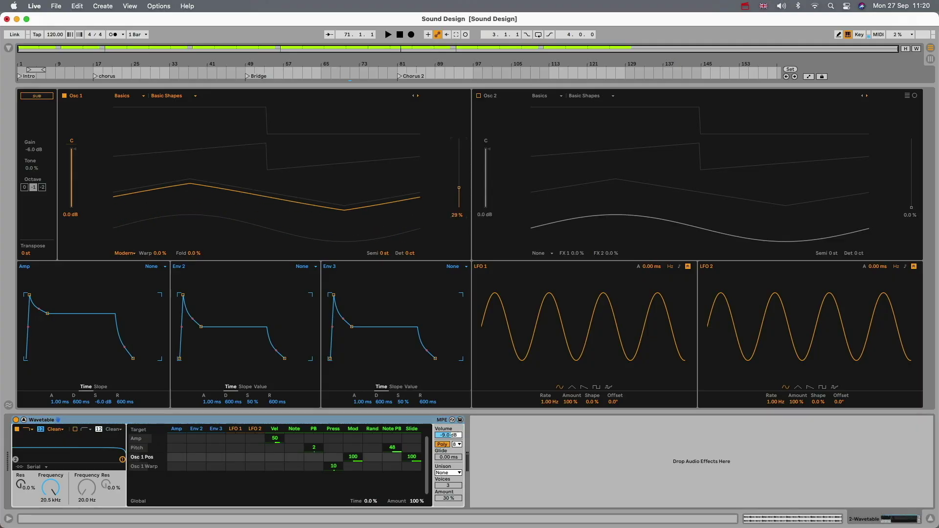
- Adjust the wavetable position of Osc 1 in the Wavetable synth
drag(459, 181, 457, 174)
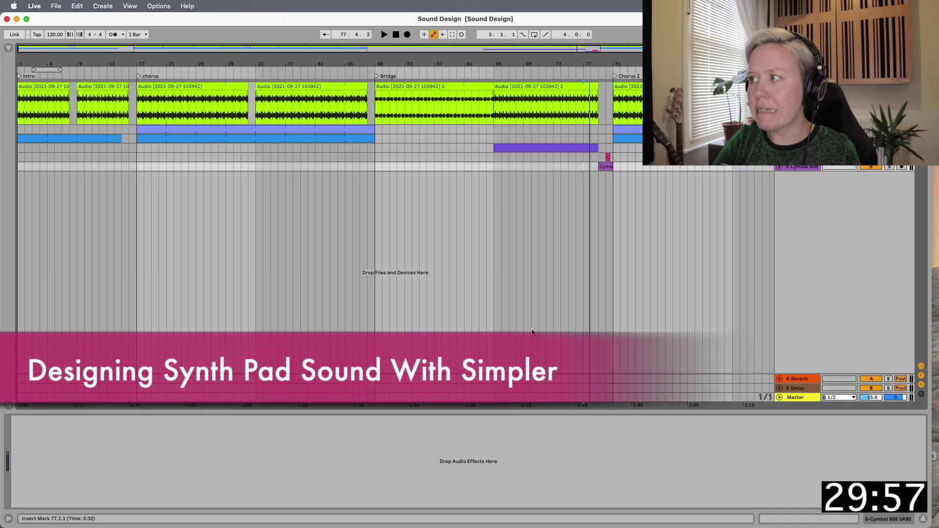
- Add an empty Simpler instrument on a new track below the Cymbal 808 track
click(8, 48)
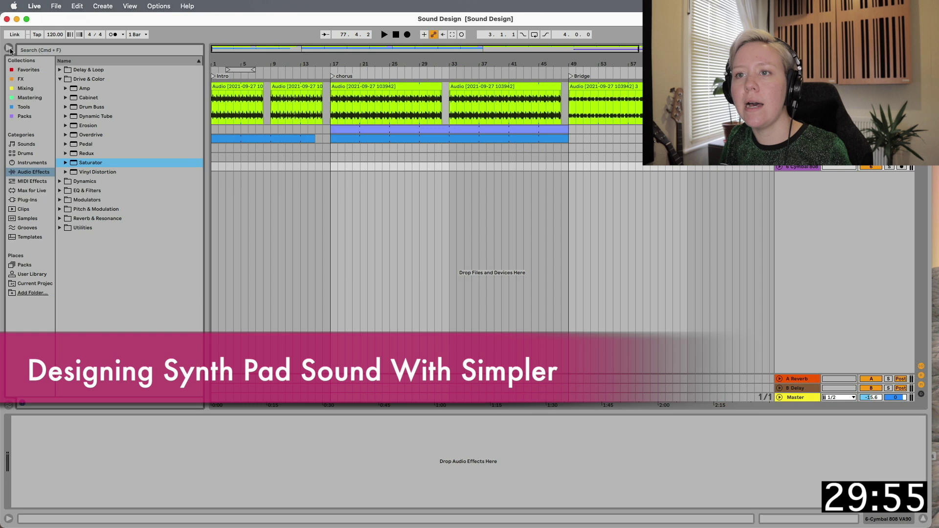
click(32, 163)
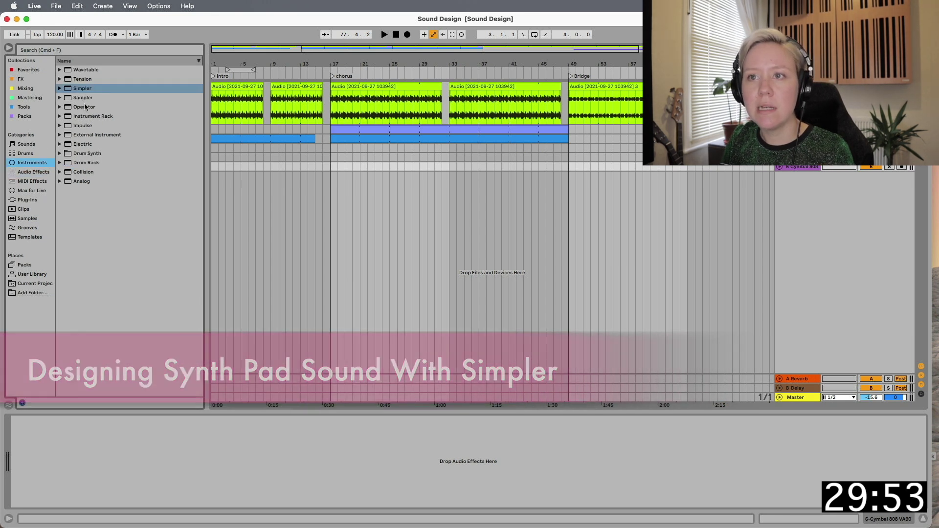
drag(80, 88, 374, 199)
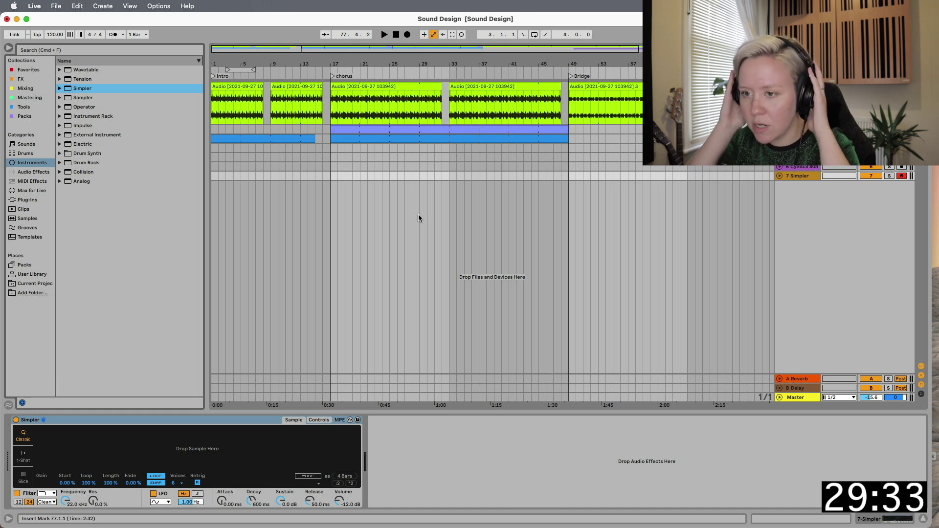
- Open the Maike sample folder inside the Voice Box pack
click(22, 267)
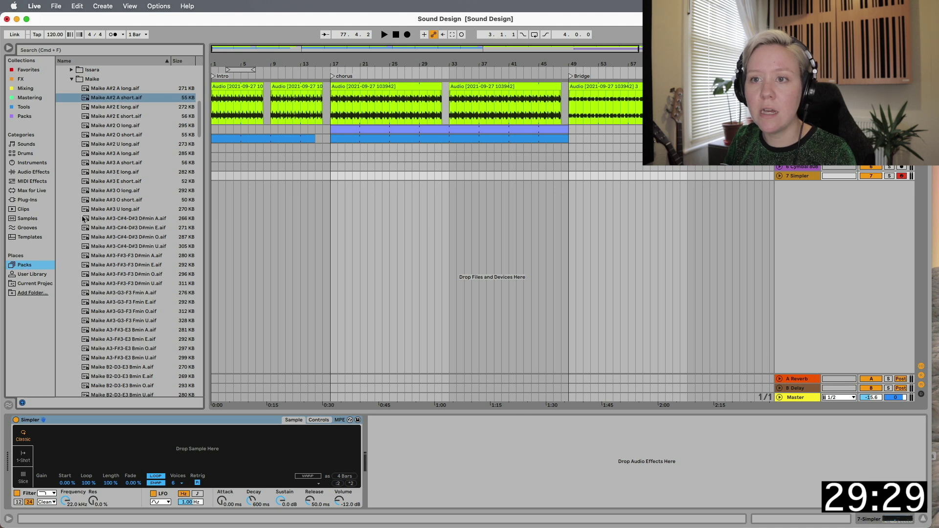
scroll(98, 205, up, 10)
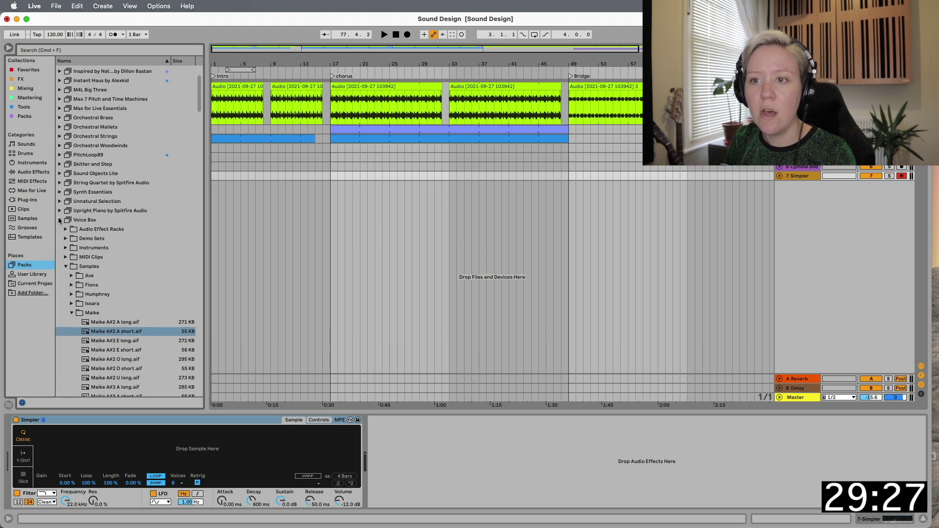
click(60, 220)
click(59, 292)
scroll(125, 348, down, 8)
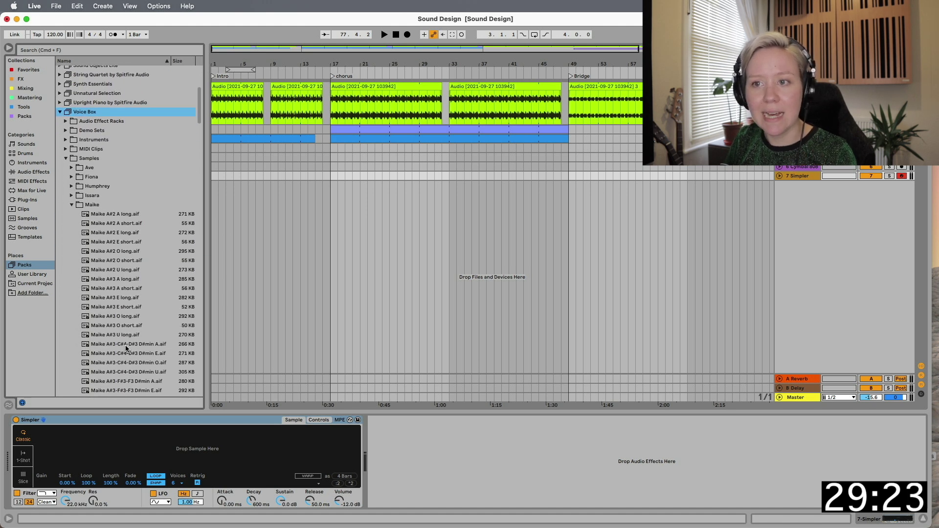
click(72, 204)
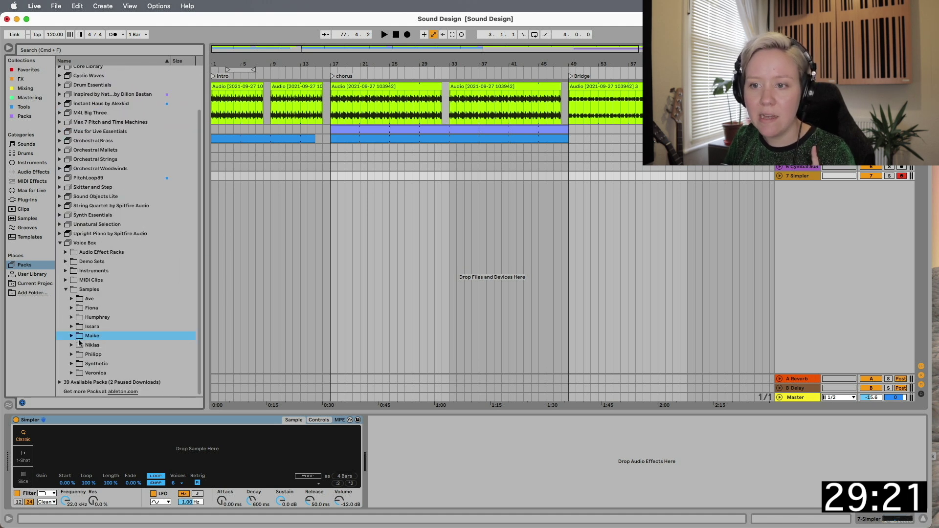
click(72, 336)
- Look through the Maike vocal samples, from the sung notes and phrases to the FX sounds
scroll(125, 354, down, 6)
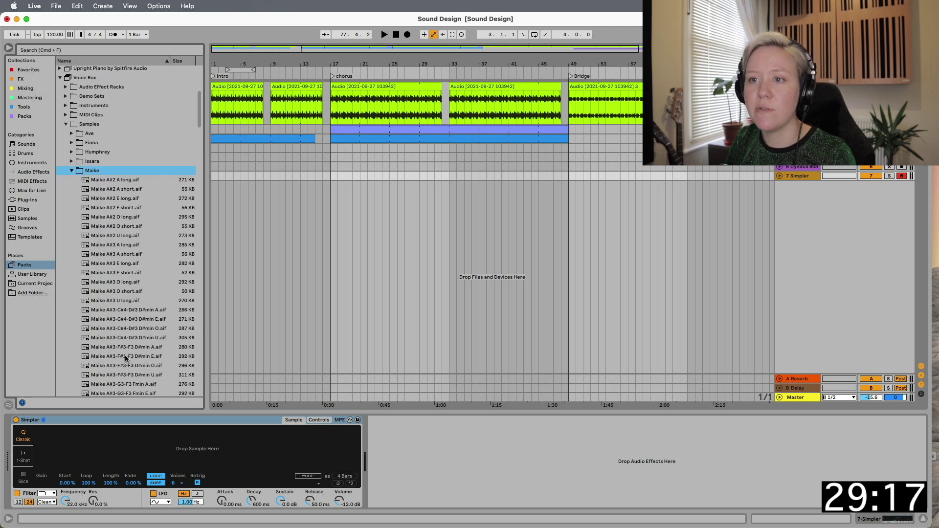
scroll(126, 357, down, 5)
scroll(125, 357, down, 10)
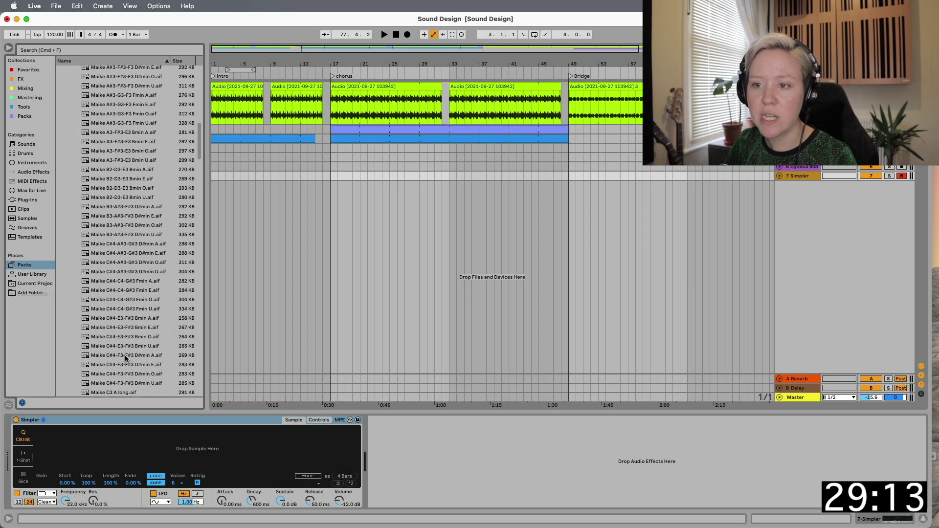
scroll(125, 357, down, 12)
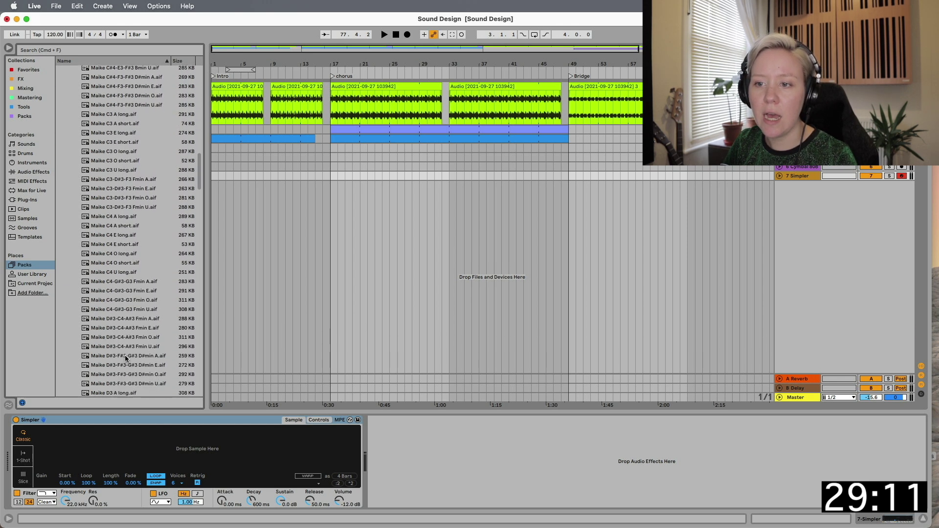
scroll(126, 357, down, 3)
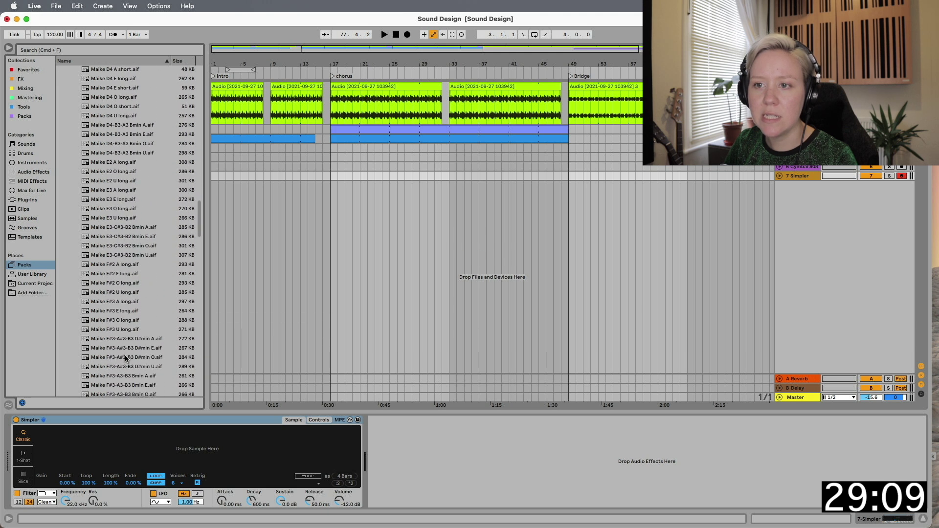
scroll(125, 356, down, 10)
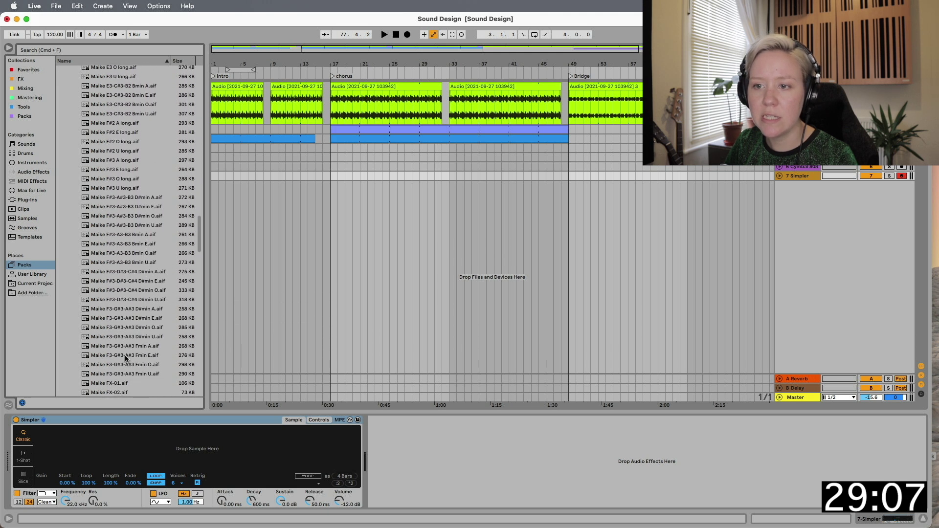
scroll(125, 359, down, 14)
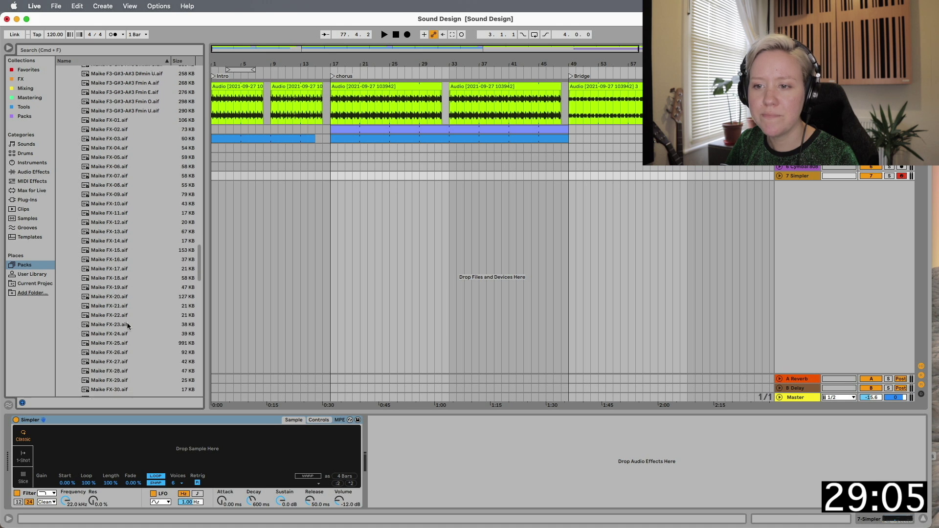
scroll(127, 326, up, 20)
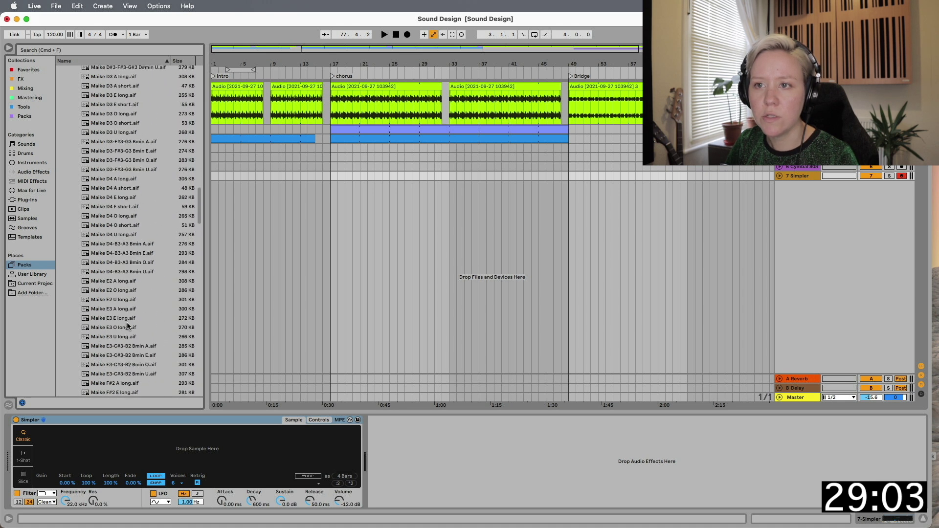
scroll(127, 313, up, 20)
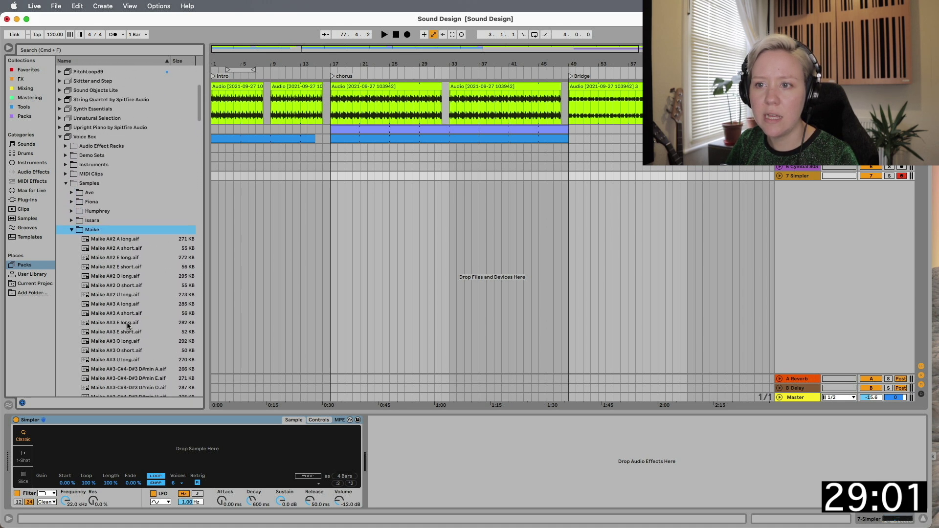
- Audition several long and short Maike vocal samples in A#2 and A#3
click(122, 222)
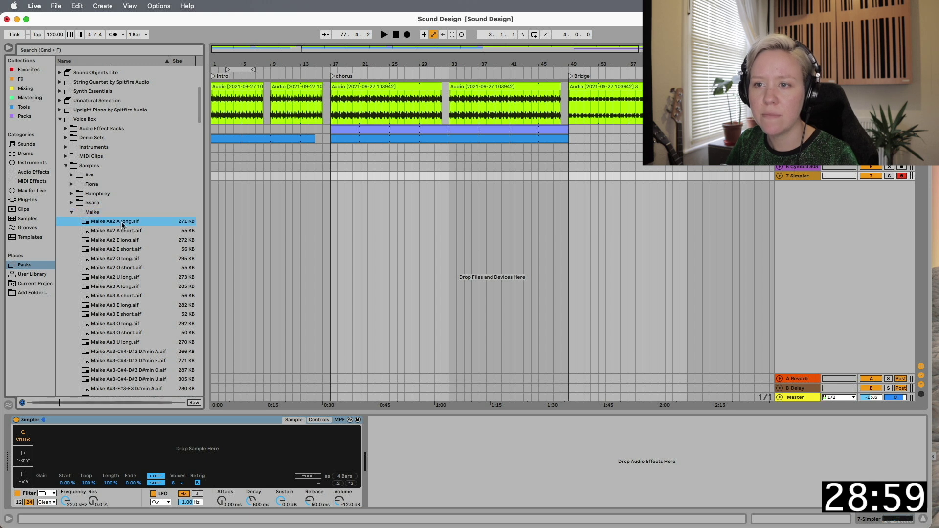
click(123, 231)
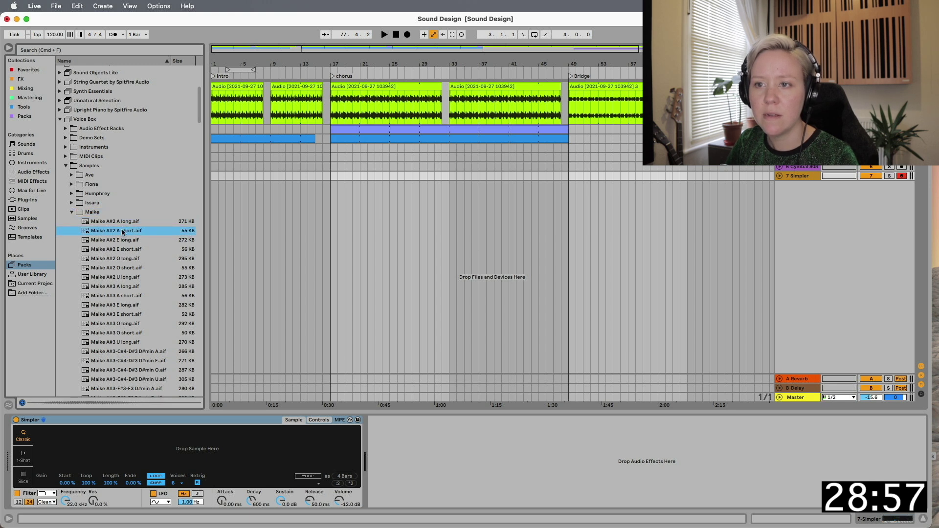
click(125, 223)
click(129, 298)
click(128, 324)
click(126, 333)
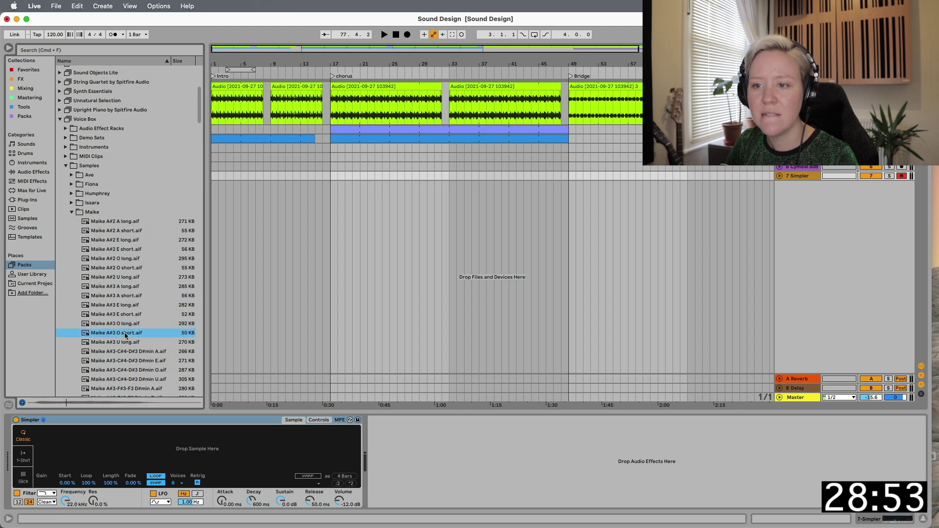
- Load the sample Maike A#3 O long.aif into Simpler and hide the browser
click(128, 324)
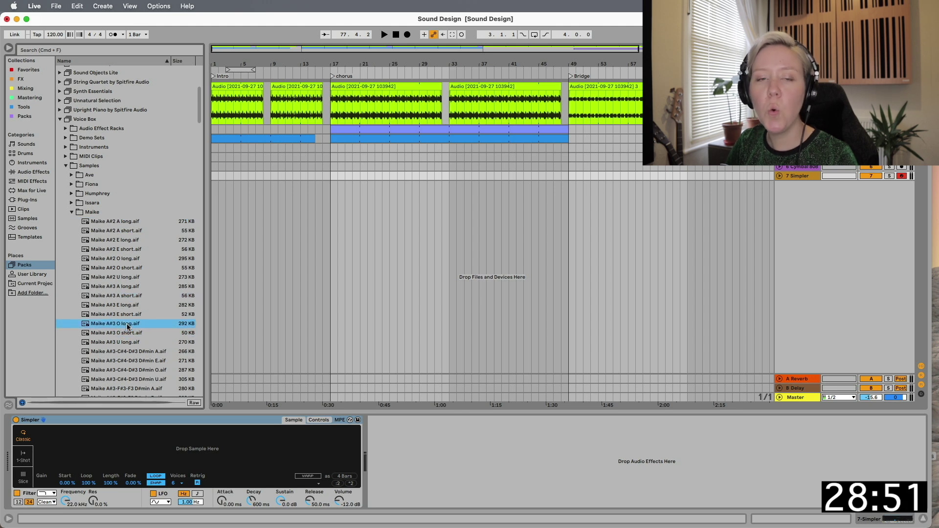
drag(131, 441, 131, 441)
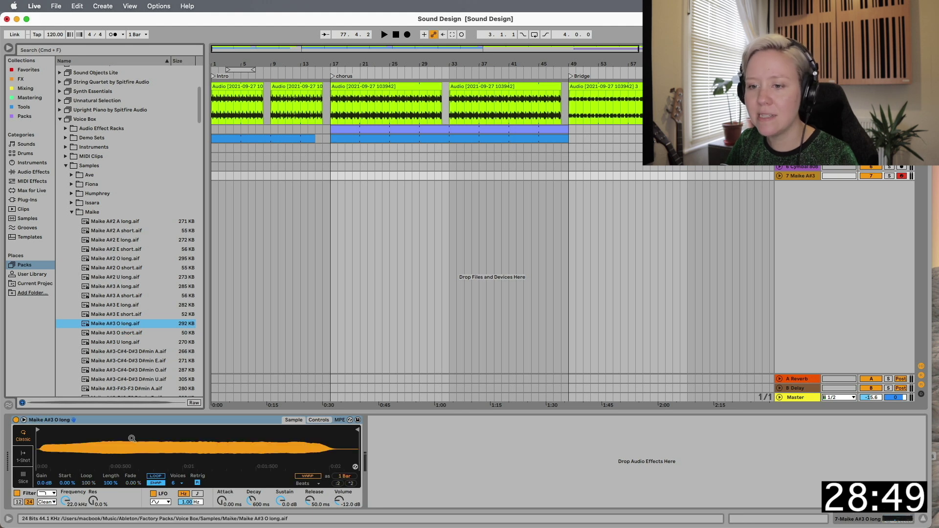
click(9, 48)
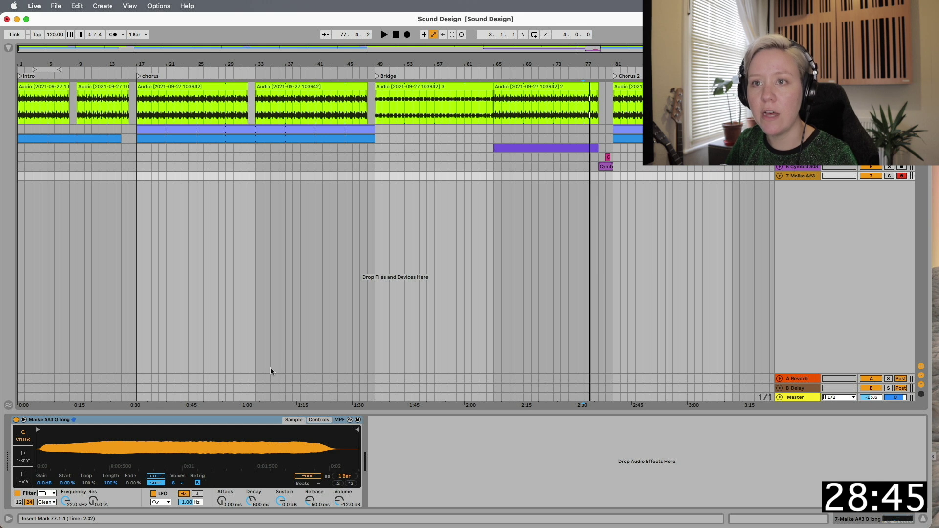
- Add a Tuner from the Utilities audio effects after Simpler and play a test note to check the sample's pitch
click(9, 48)
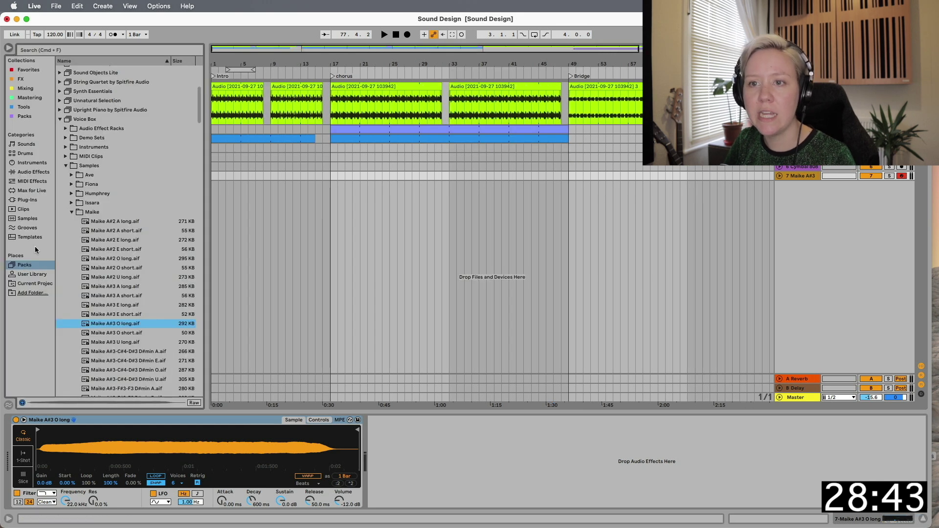
click(32, 172)
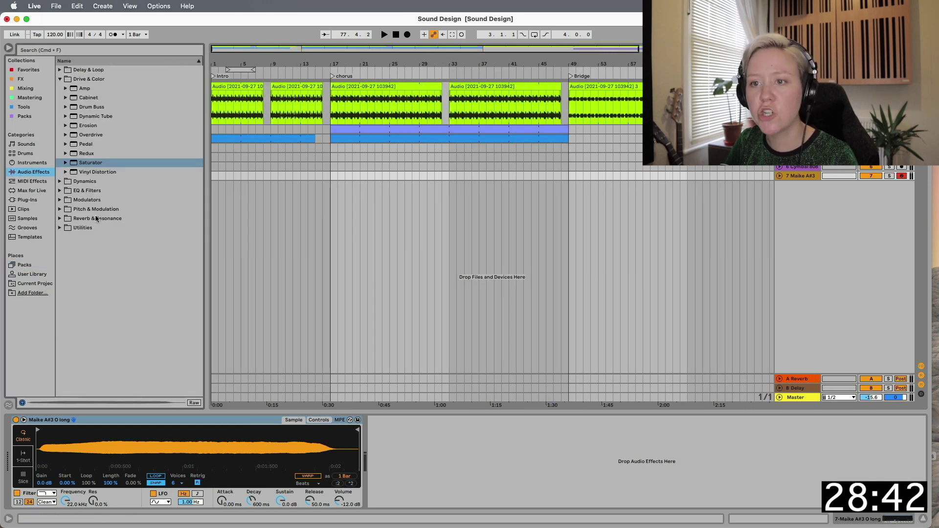
click(61, 227)
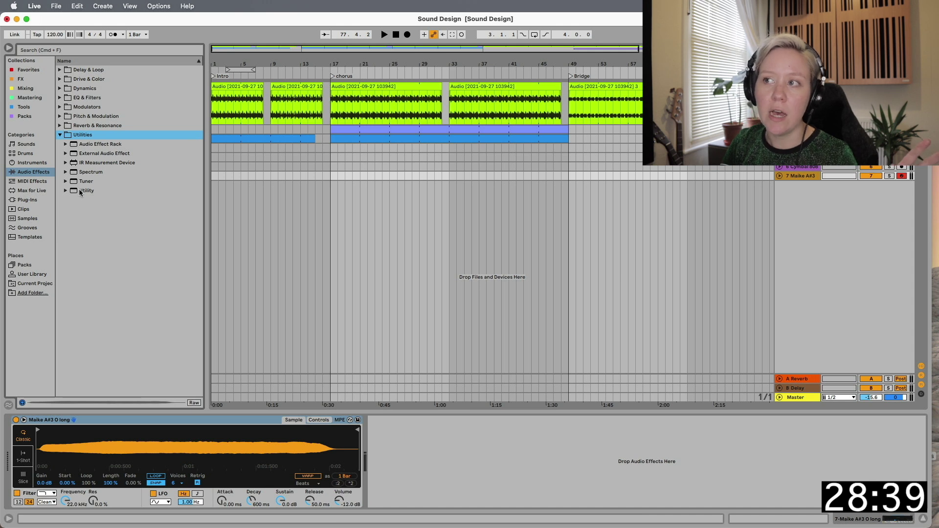
double_click(92, 182)
click(9, 48)
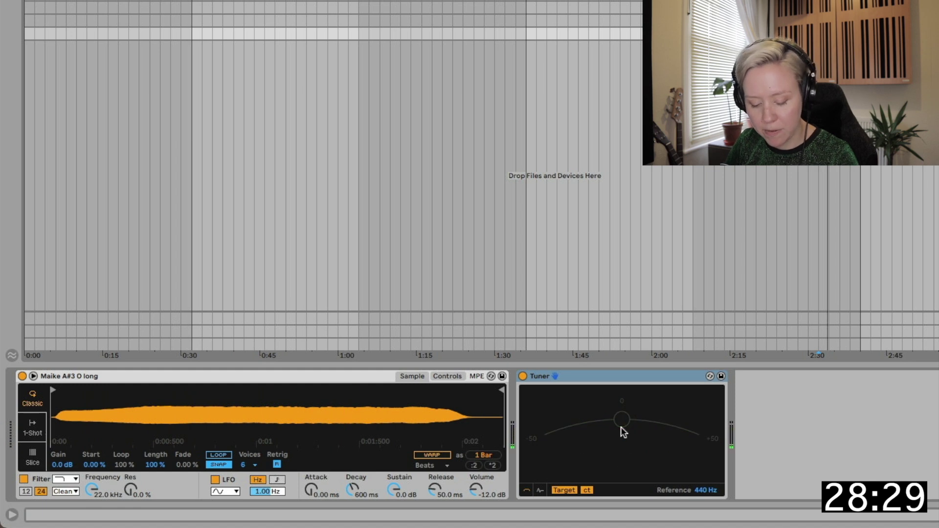
key(a)
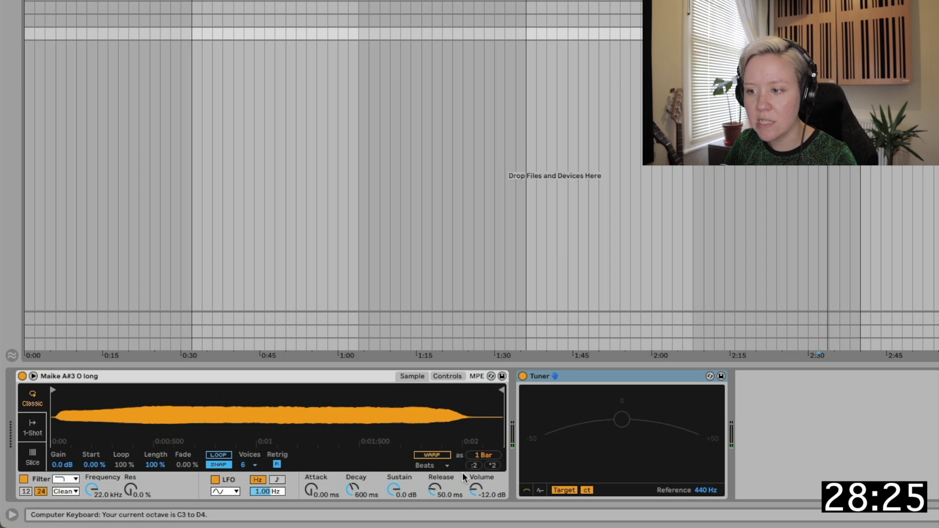
- Check Simpler's filter, LFO and envelope controls, and expand its sample waveform into the large view
click(450, 376)
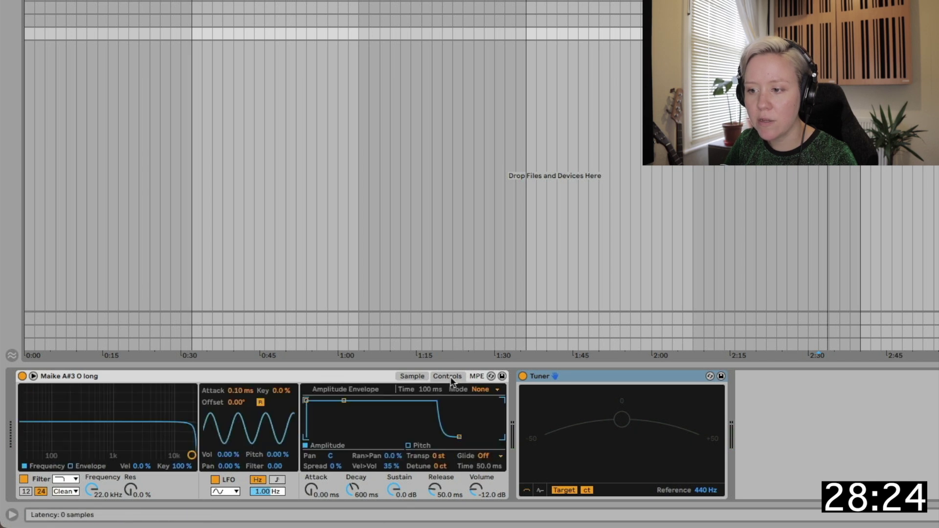
click(411, 380)
click(33, 376)
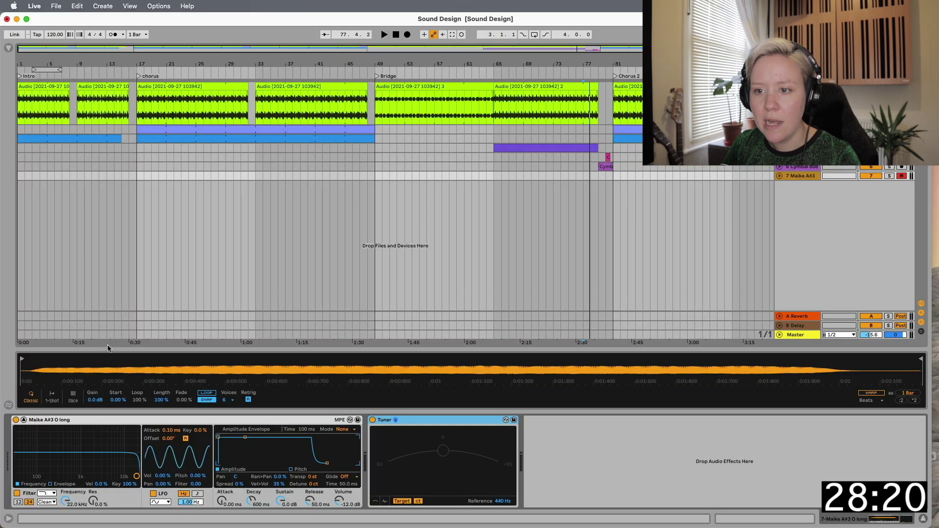
- Enlarge Simpler's expanded waveform view to full height and set the sample's transposition to -1 st
drag(108, 348, 315, 507)
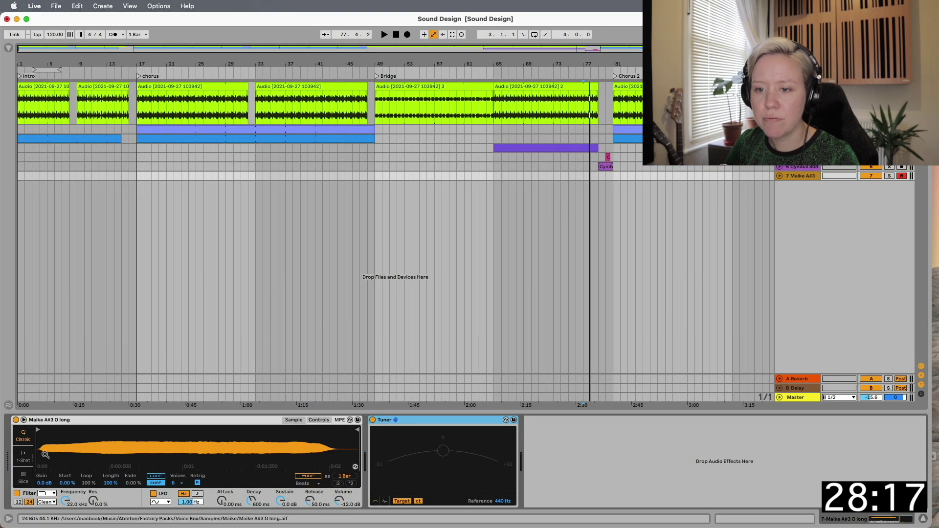
click(23, 420)
drag(135, 349, 153, 2)
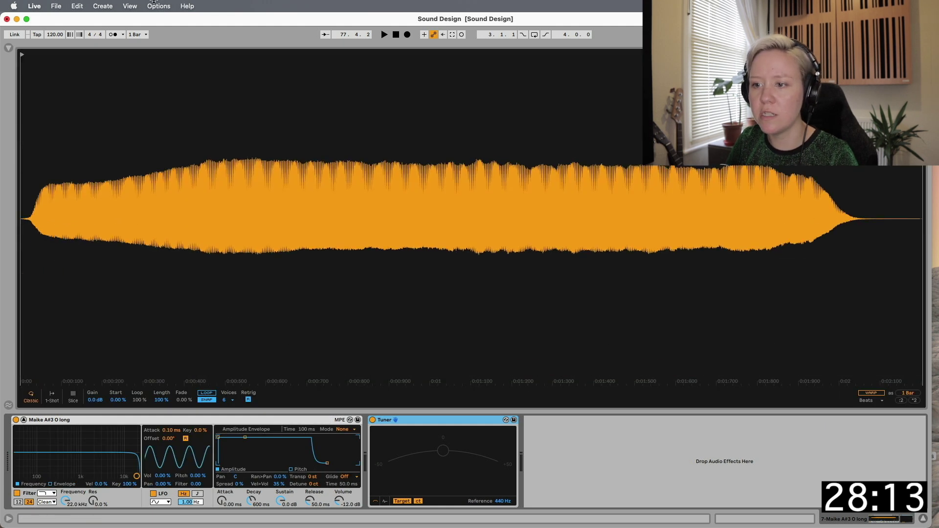
click(313, 476)
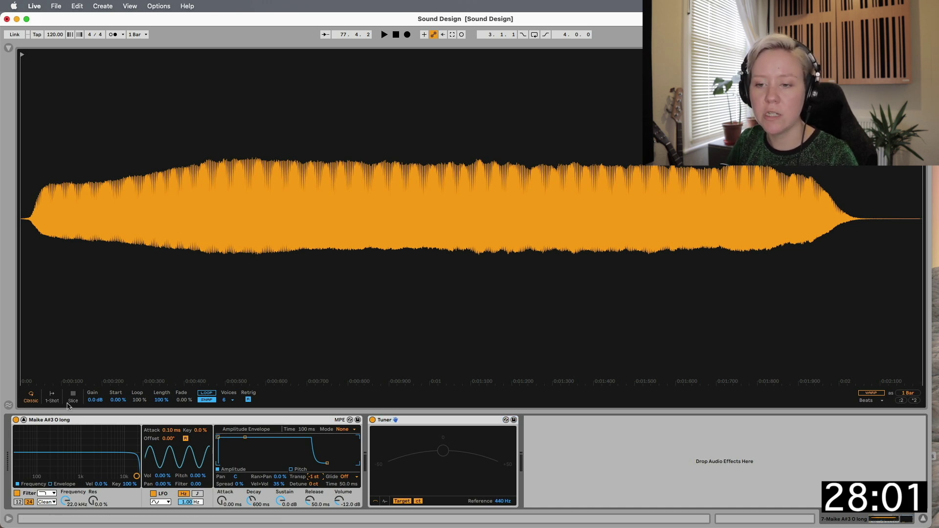
key(a)
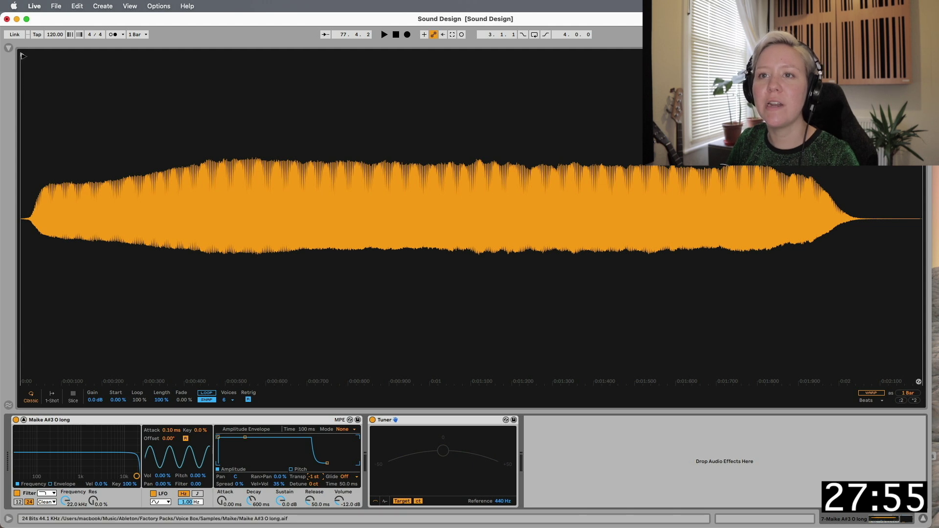
- Trim the sample to its steady middle section, from about 0.47 s to 0.98 s, and turn on looping
drag(22, 56, 213, 54)
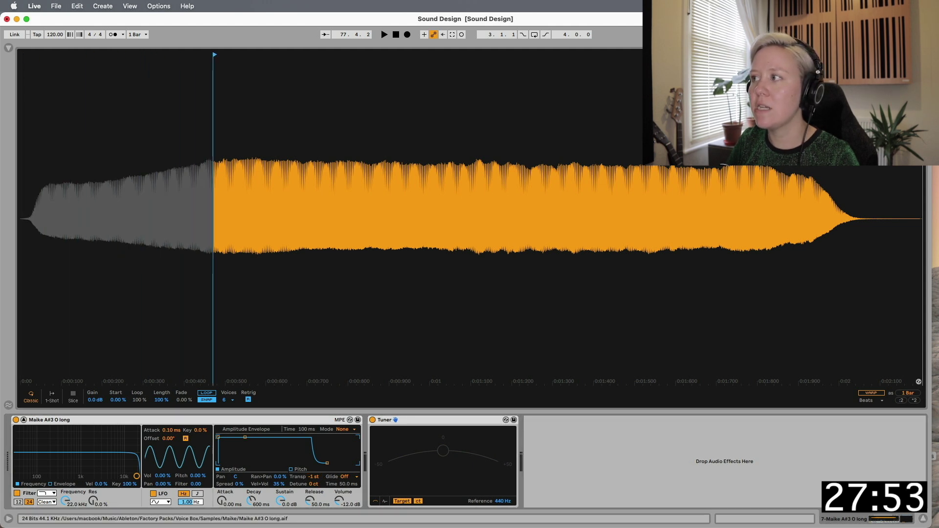
drag(922, 147, 416, 147)
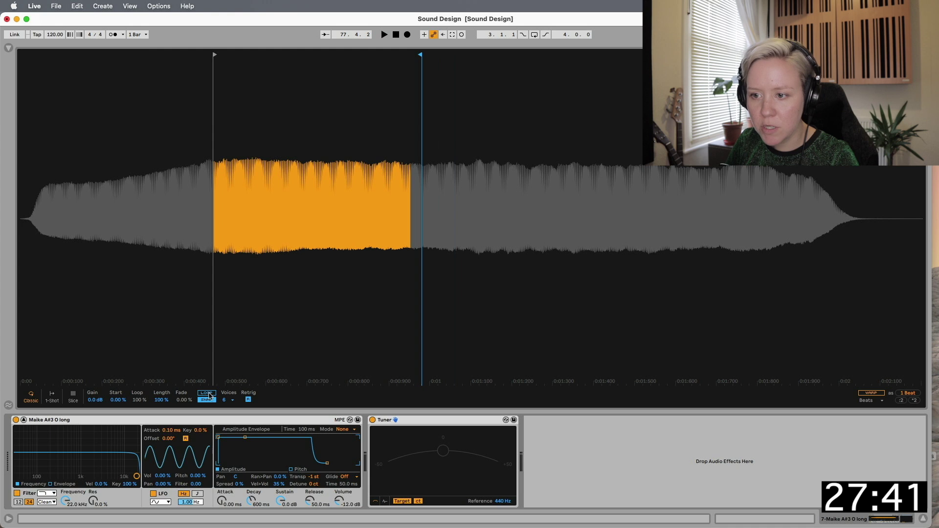
click(206, 393)
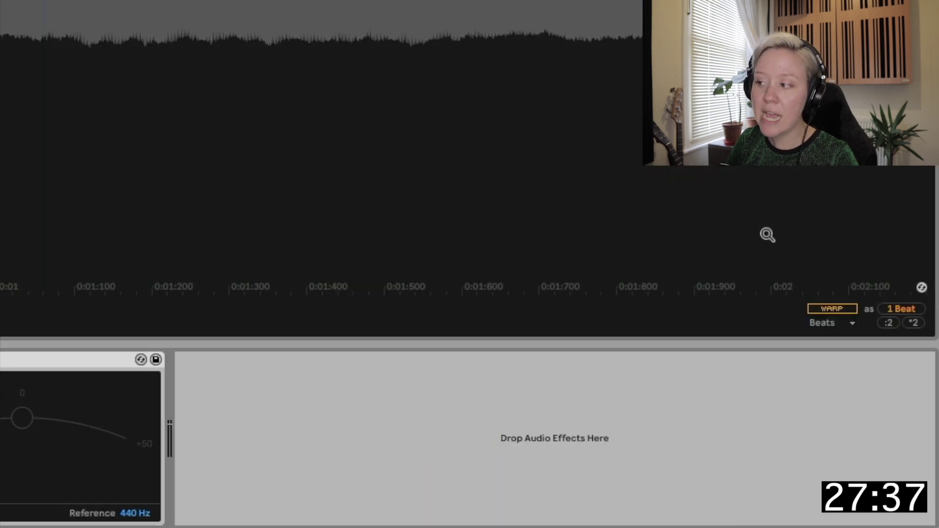
- Turn on warping in Complex Pro mode, play a test note, and set the warp Envelope to 8
click(847, 309)
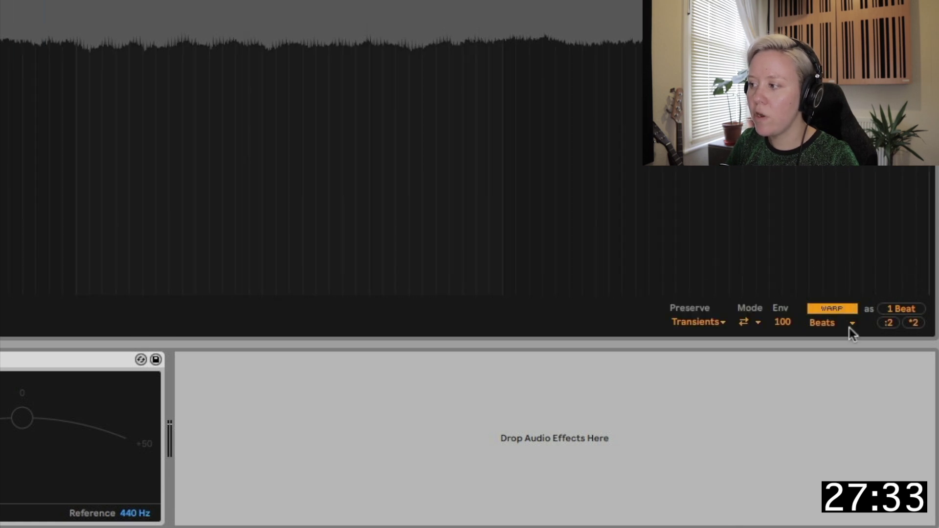
click(834, 324)
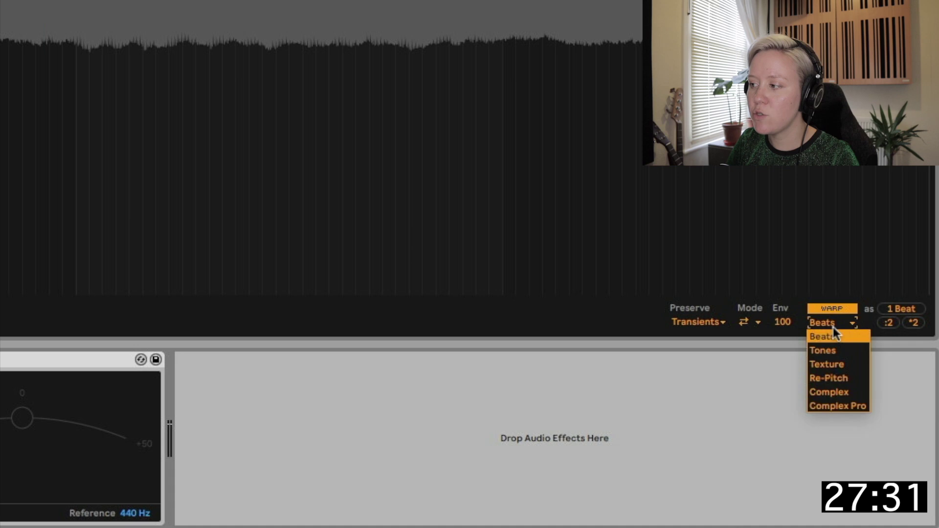
click(847, 407)
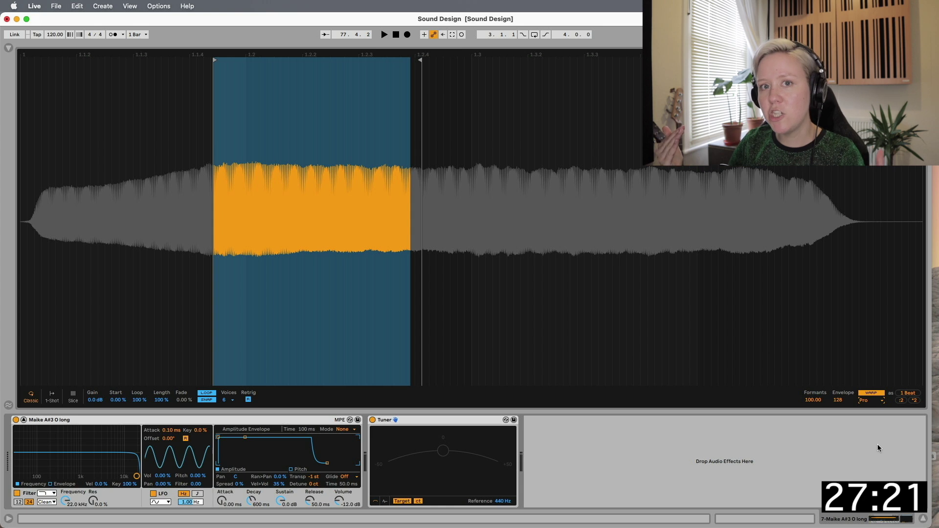
key(a)
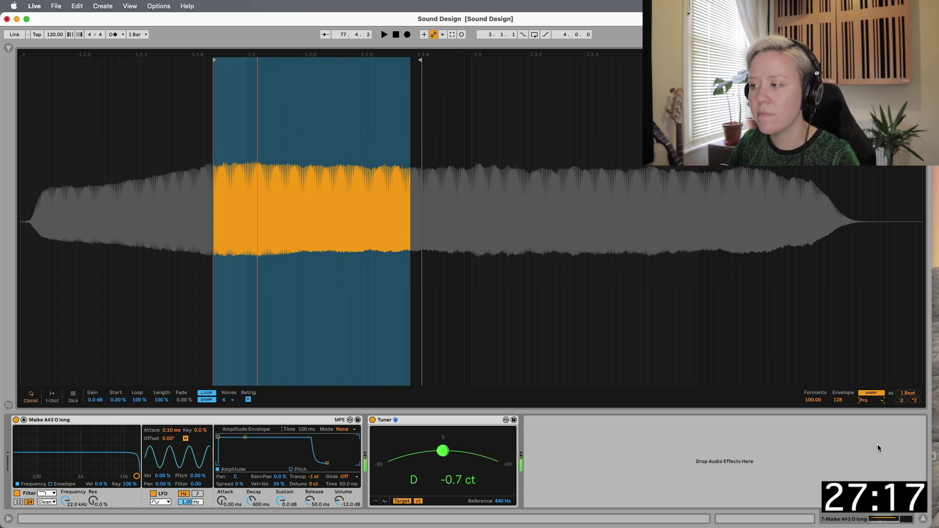
click(837, 400)
text(8)
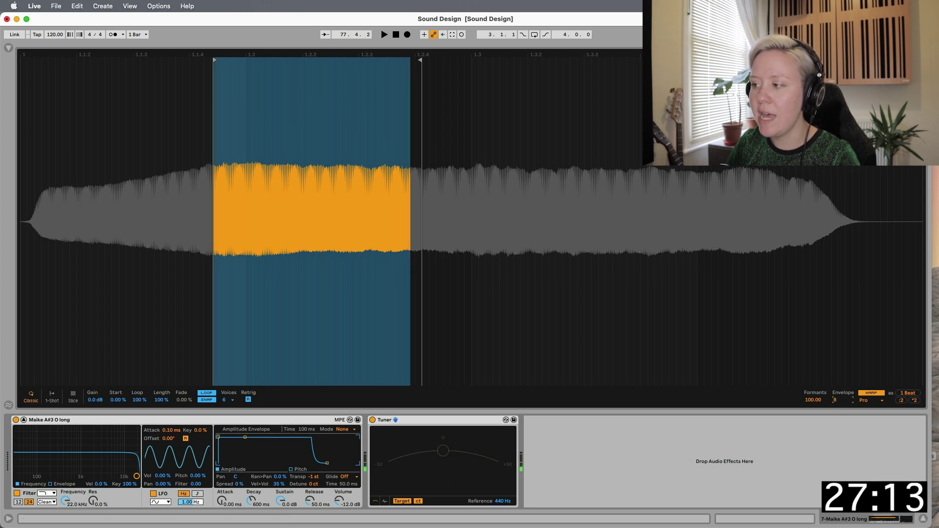
- Delete the Tuner after Simpler and try adjusting the sample's Formants value
click(439, 425)
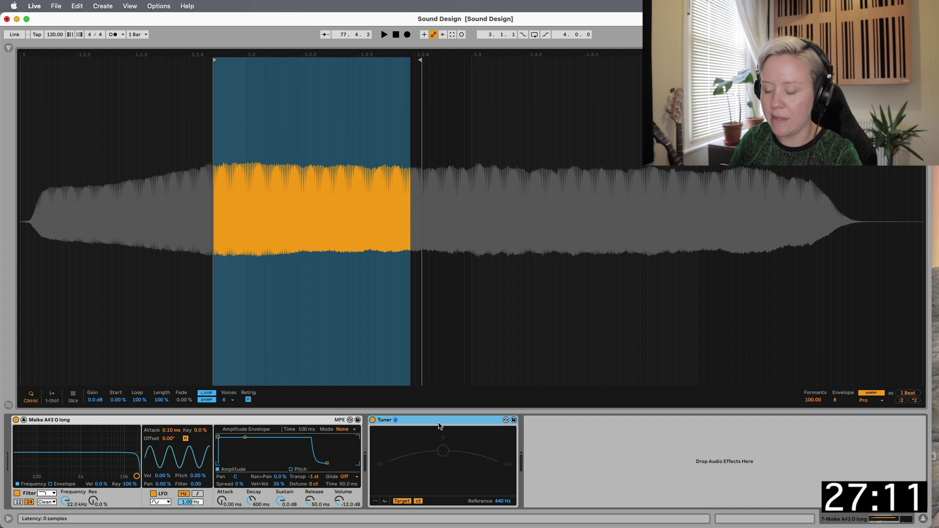
key(Delete)
click(835, 400)
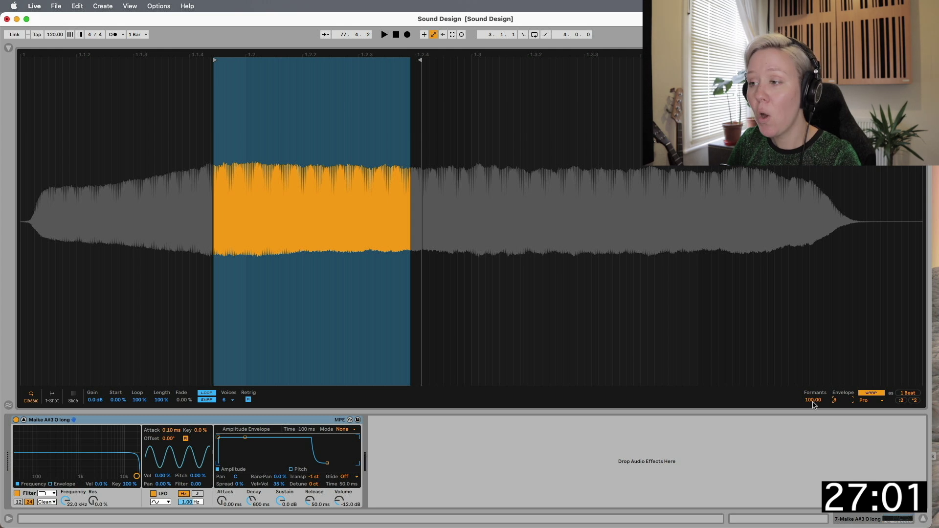
mouse_move(813, 402)
mouse_down()
mouse_move(813, 464)
mouse_move(813, 396)
mouse_up()
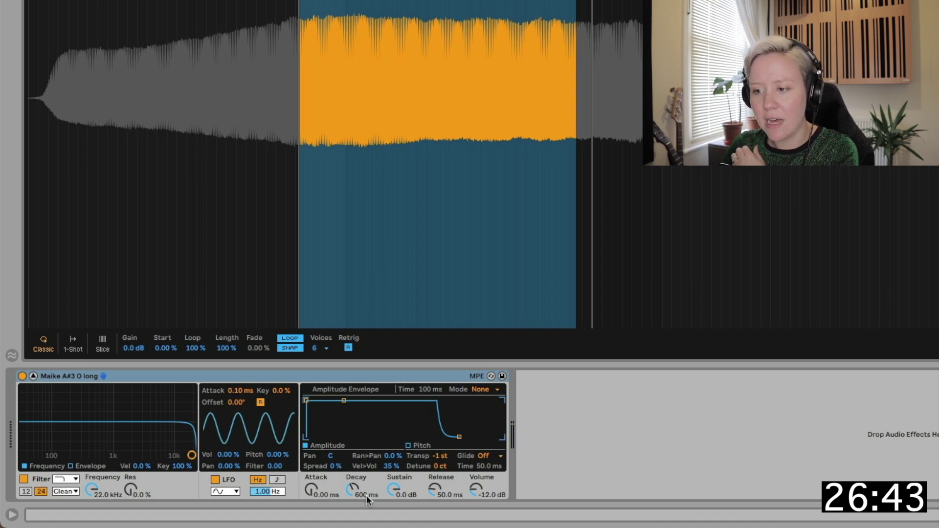
- Shape Simpler's amplitude envelope with attack 1.02 ms, decay 2.29 s, sustain -6.7 dB and release 1.40 s
click(435, 490)
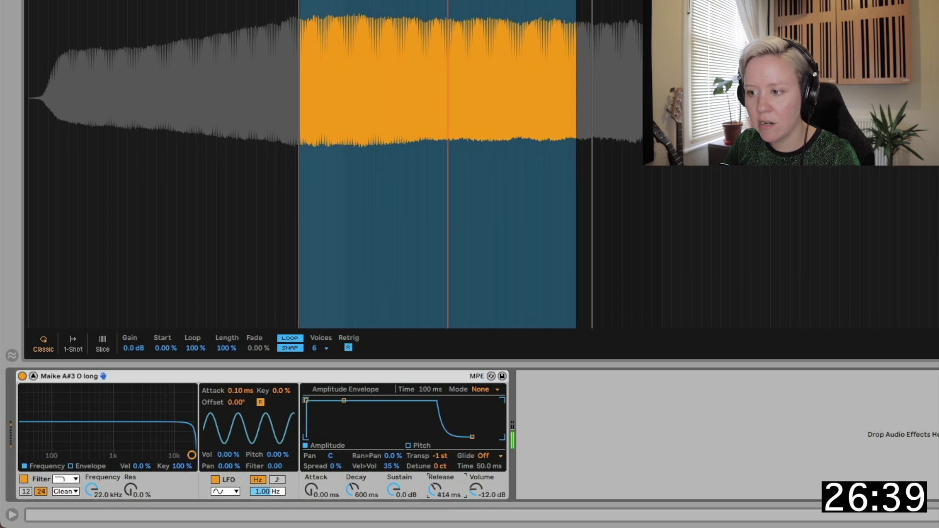
drag(434, 490, 394, 482)
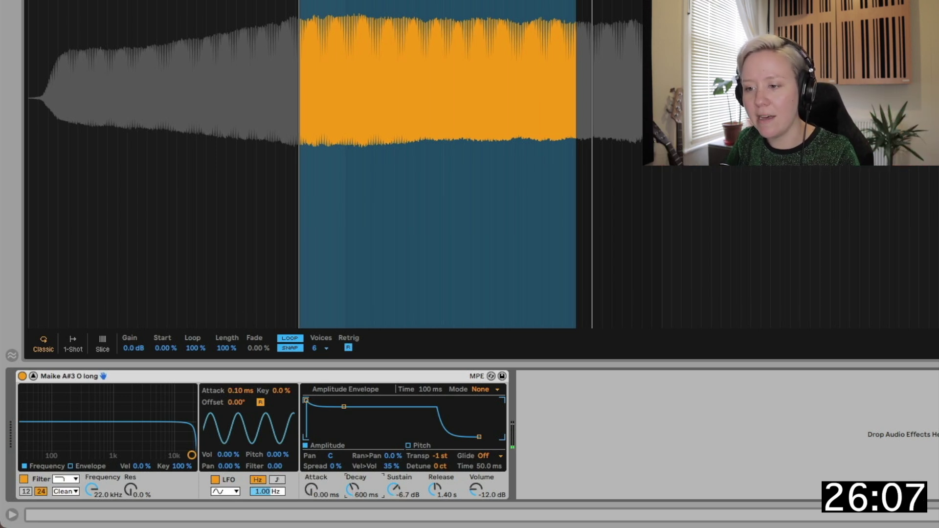
drag(314, 491, 314, 480)
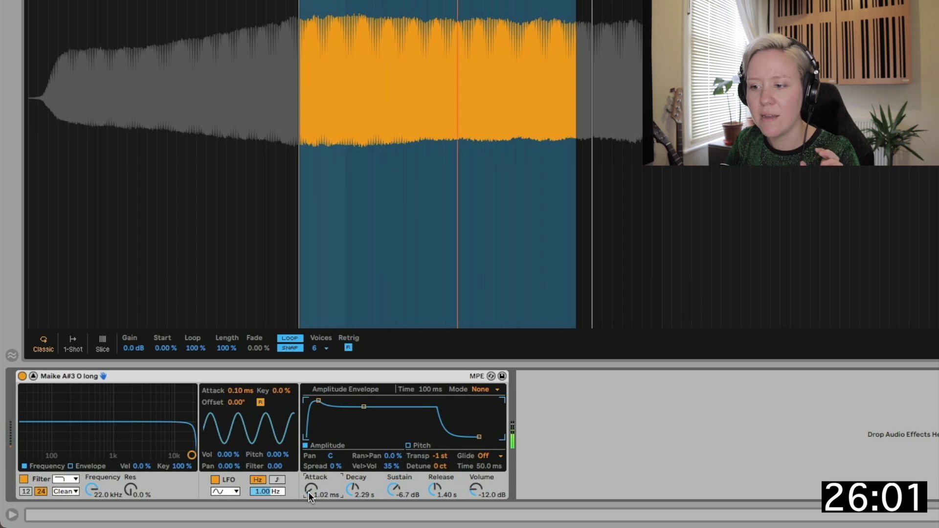
- Set Simpler's Spread to 22% and its Glide mode to Portamento with a time of 64.9 ms
drag(335, 466, 335, 460)
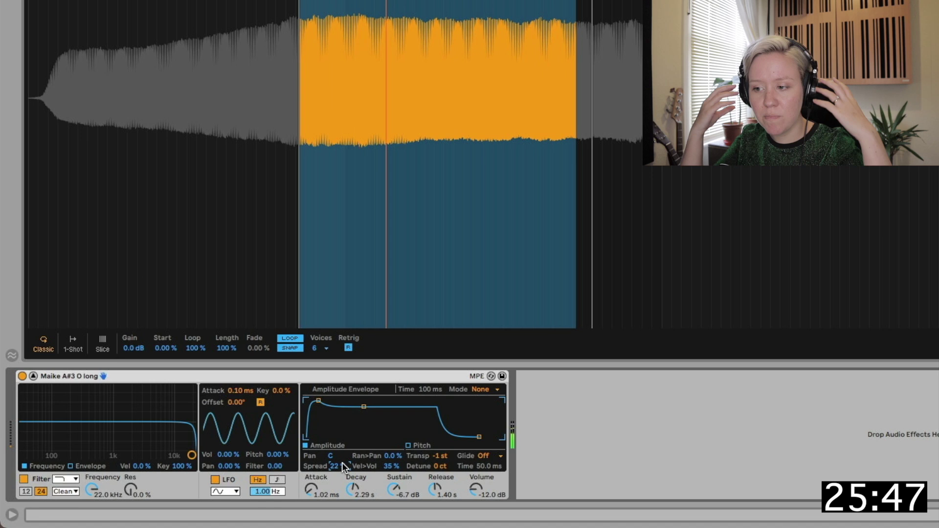
click(489, 457)
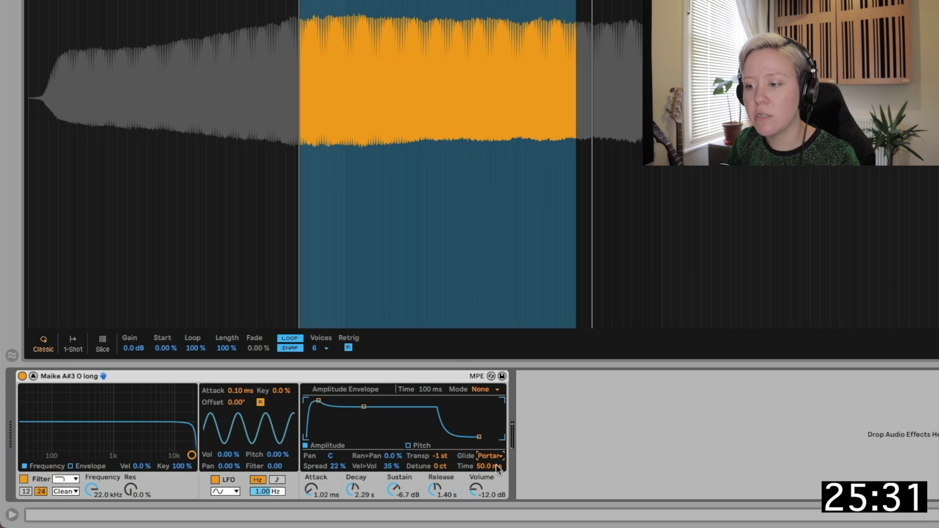
drag(492, 467, 492, 448)
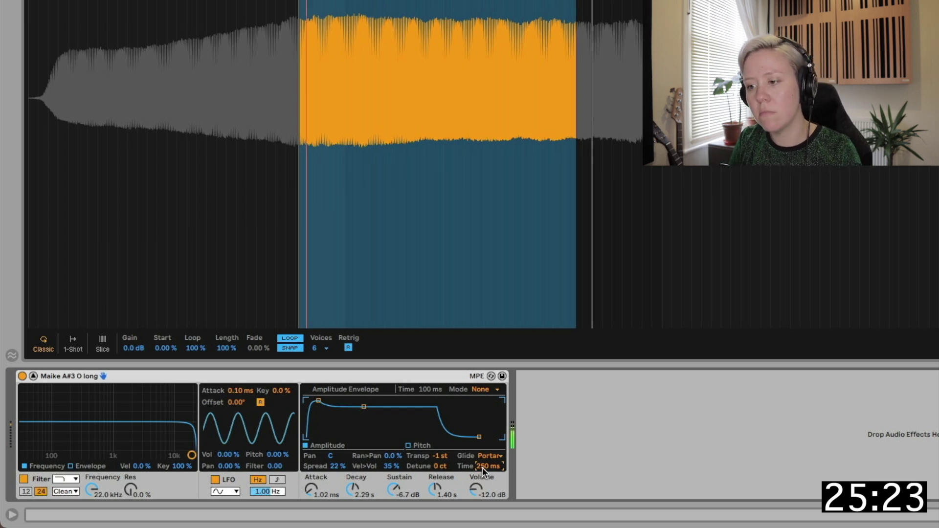
mouse_move(483, 467)
mouse_down()
mouse_move(482, 494)
mouse_move(482, 460)
mouse_up()
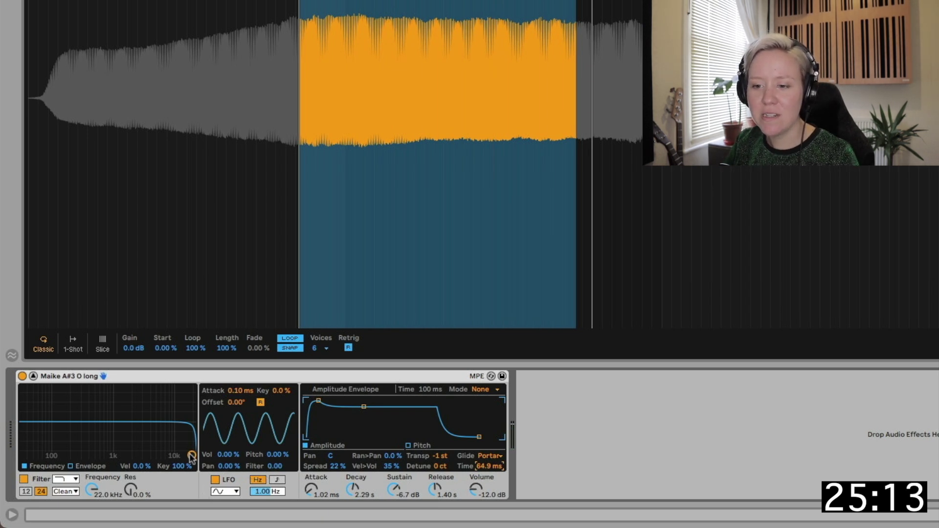
- Set the low-pass filter to 4.74 kHz with 46% resonance and modulate it by 14.6 with the LFO at 6.69 Hz
drag(191, 455, 160, 434)
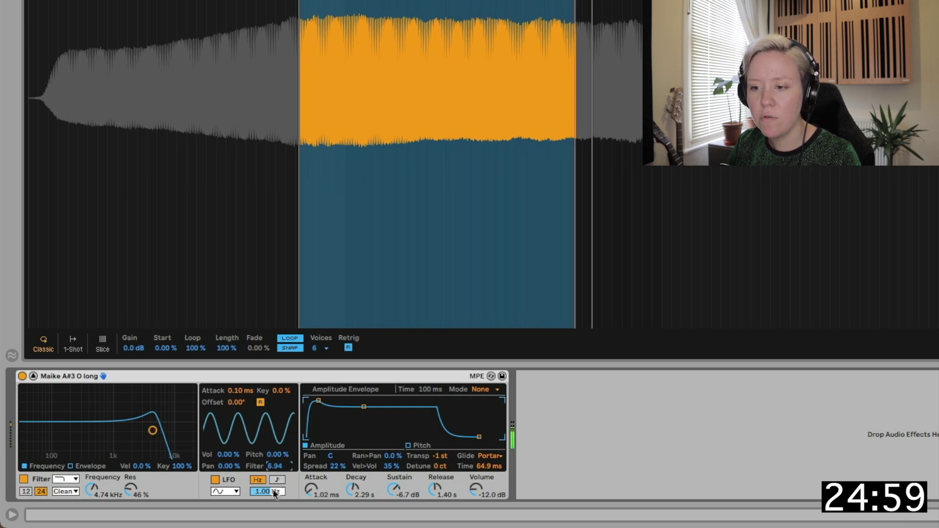
mouse_move(267, 491)
mouse_down()
mouse_move(267, 472)
mouse_move(271, 491)
mouse_up()
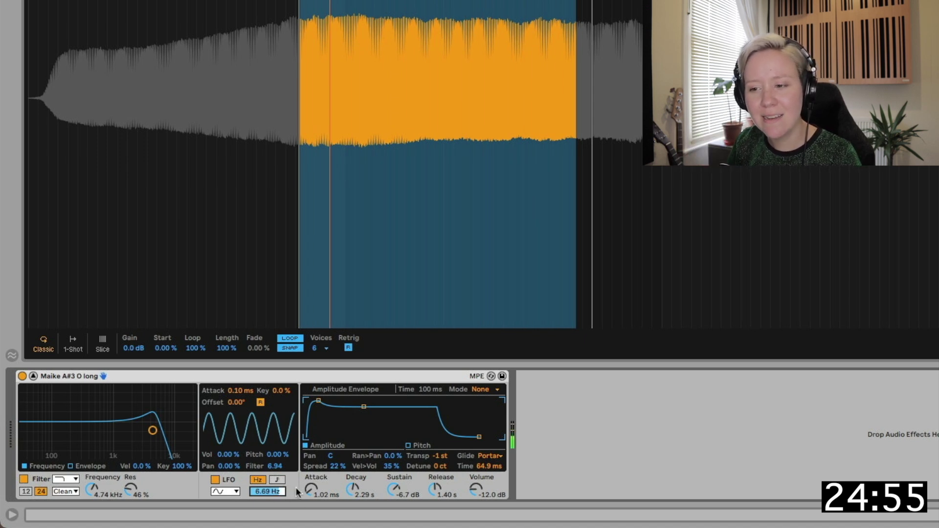
drag(276, 466, 275, 455)
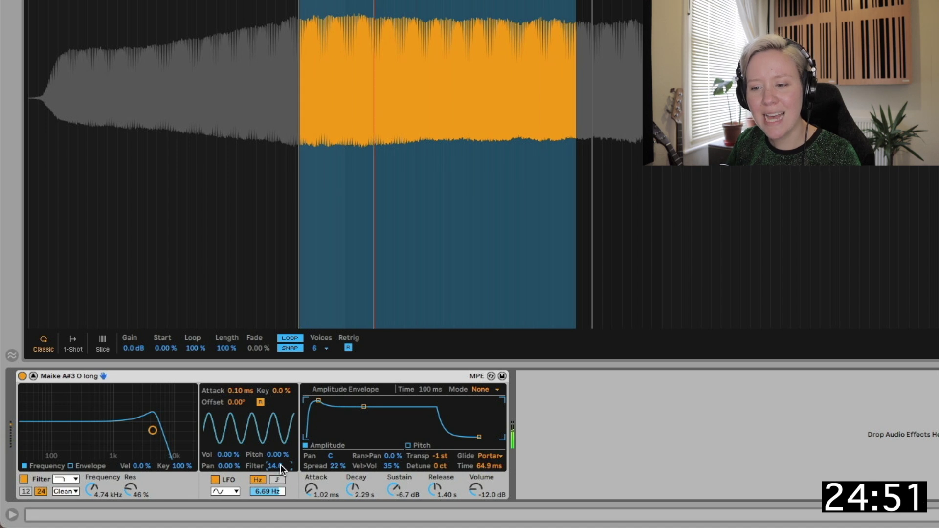
- Sync the LFO to the tempo at a rate of 1/2 and set the filter to 2.69 kHz with 50% resonance
click(277, 479)
drag(268, 491, 268, 473)
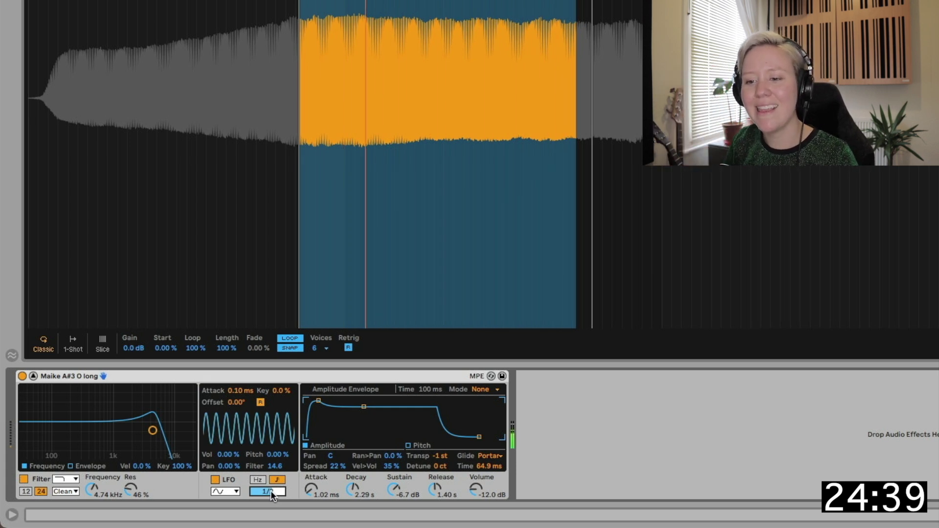
drag(153, 431, 137, 428)
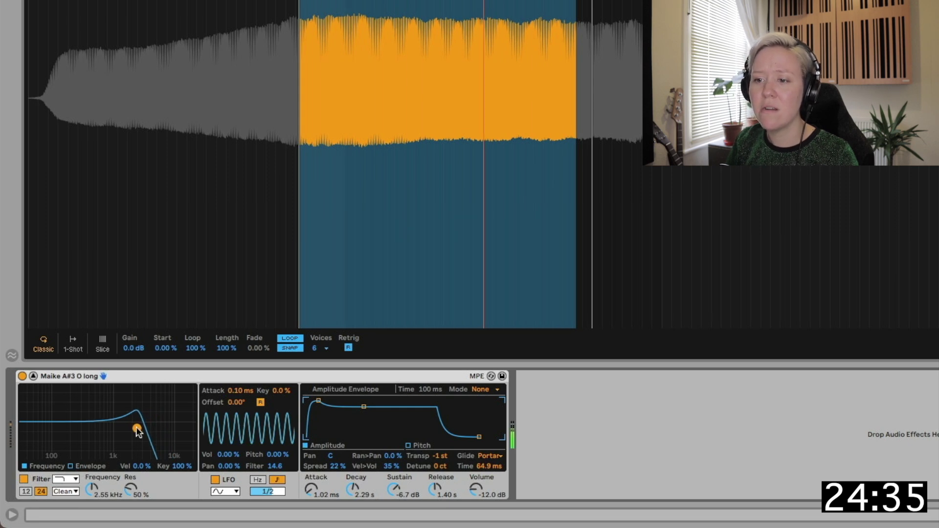
drag(137, 428, 138, 427)
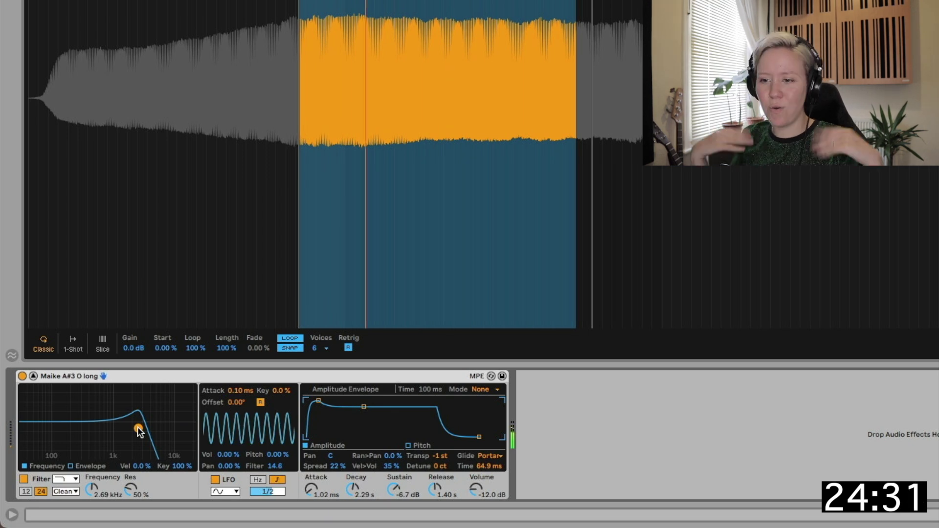
- Collapse Simpler's expanded view and play the arrangement from bar 1 to try the pad against the song
double_click(128, 371)
double_click(23, 410)
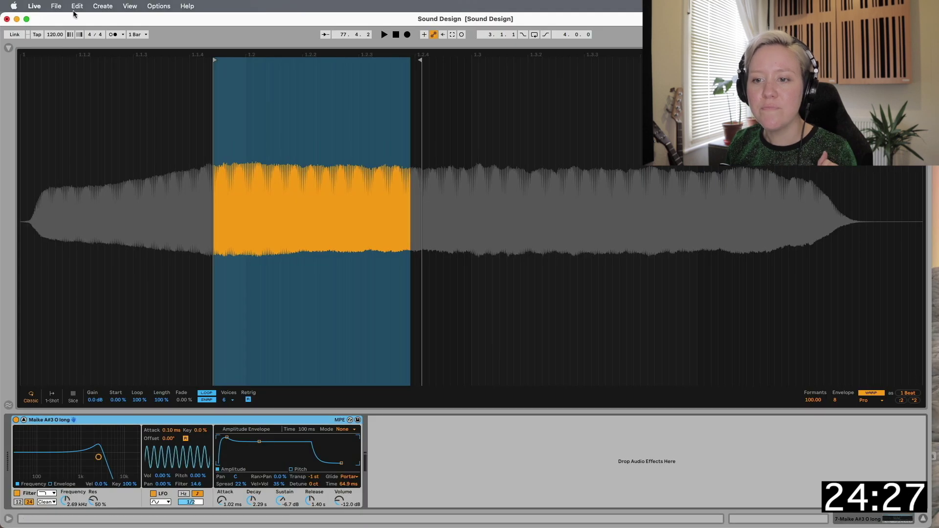
click(23, 420)
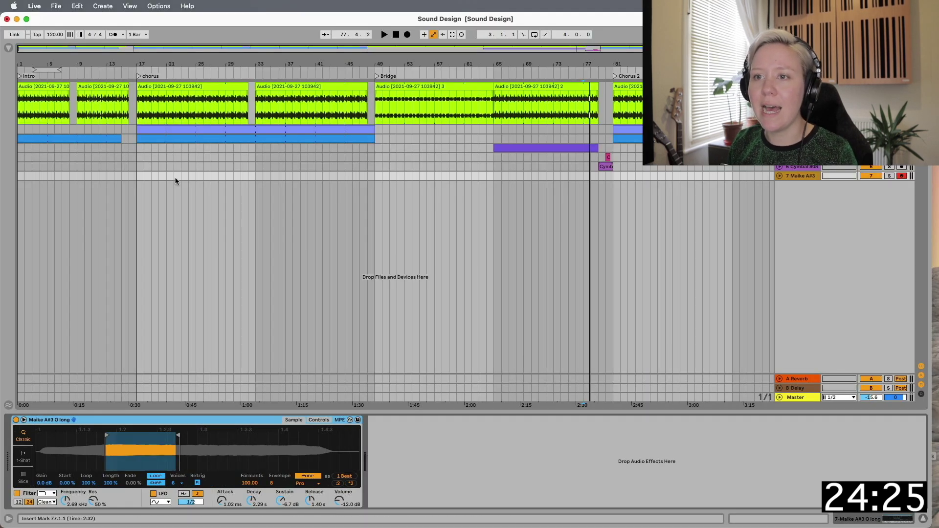
click(19, 177)
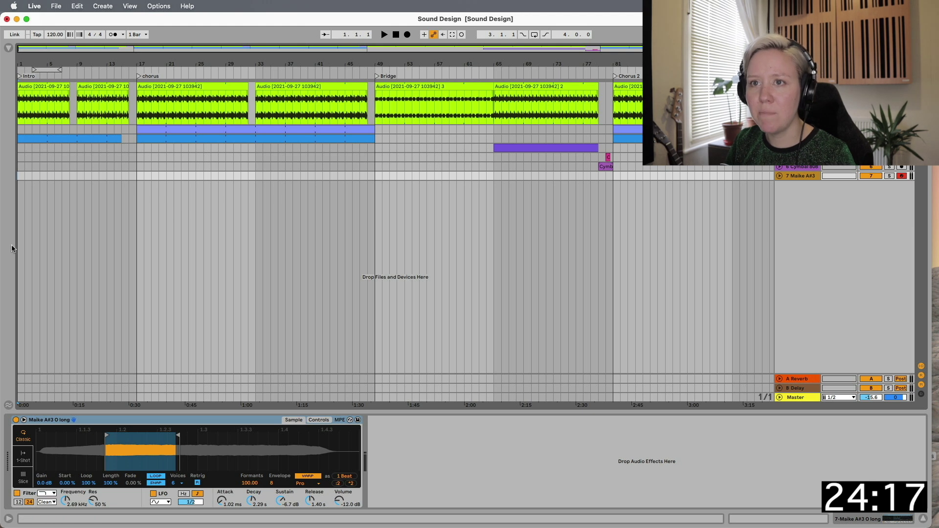
key(space)
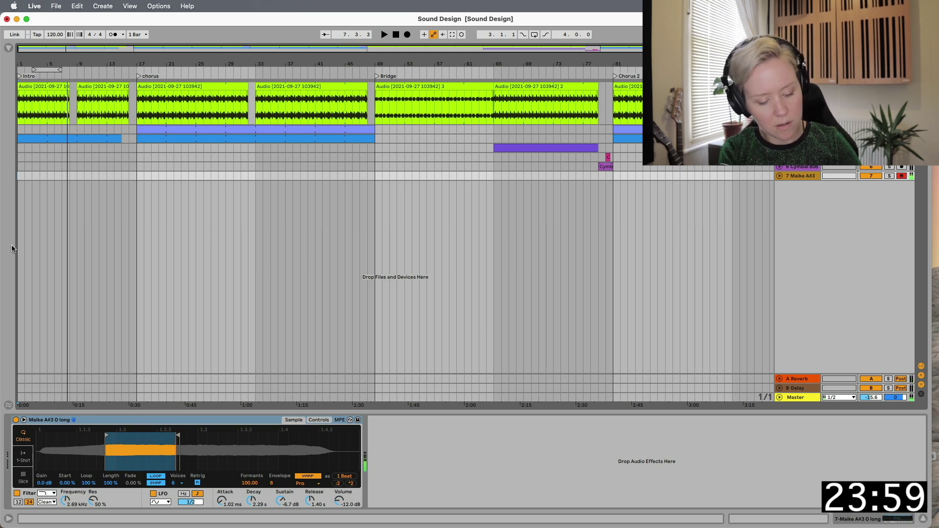
click(20, 145)
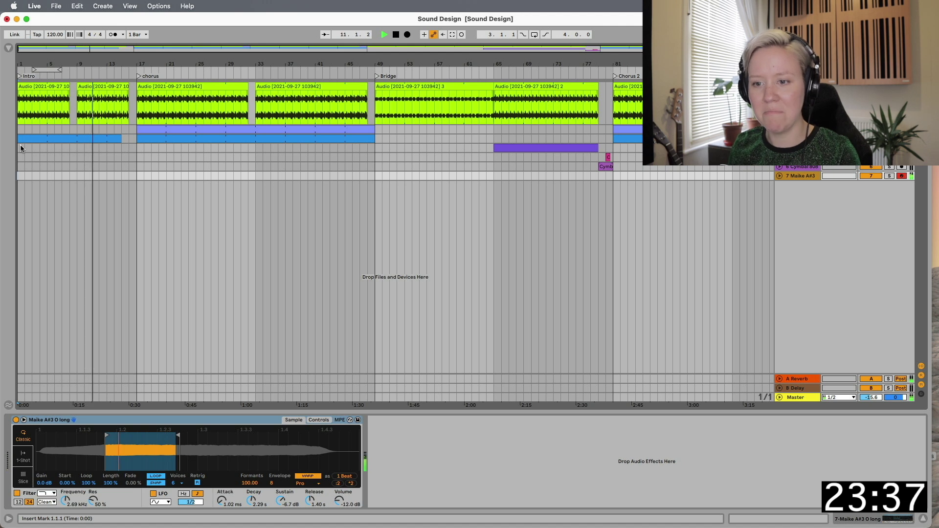
click(26, 175)
key(space)
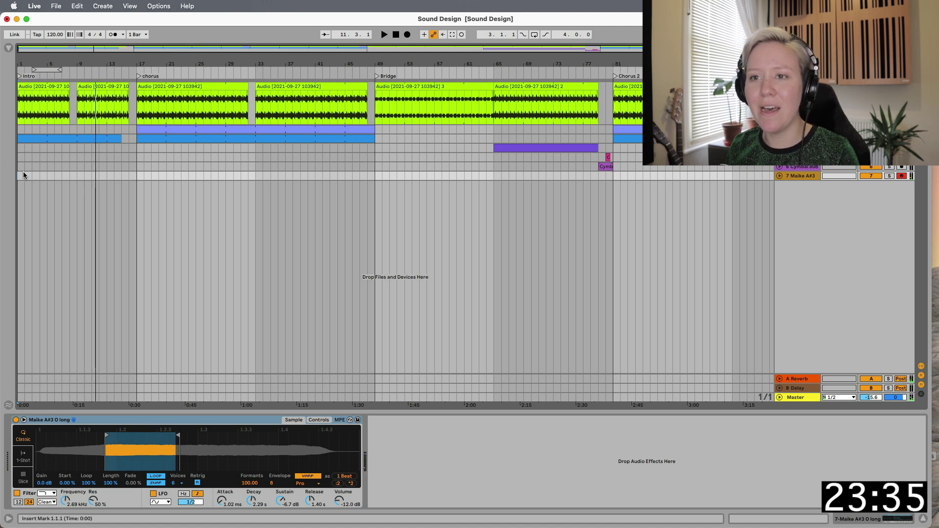
click(23, 175)
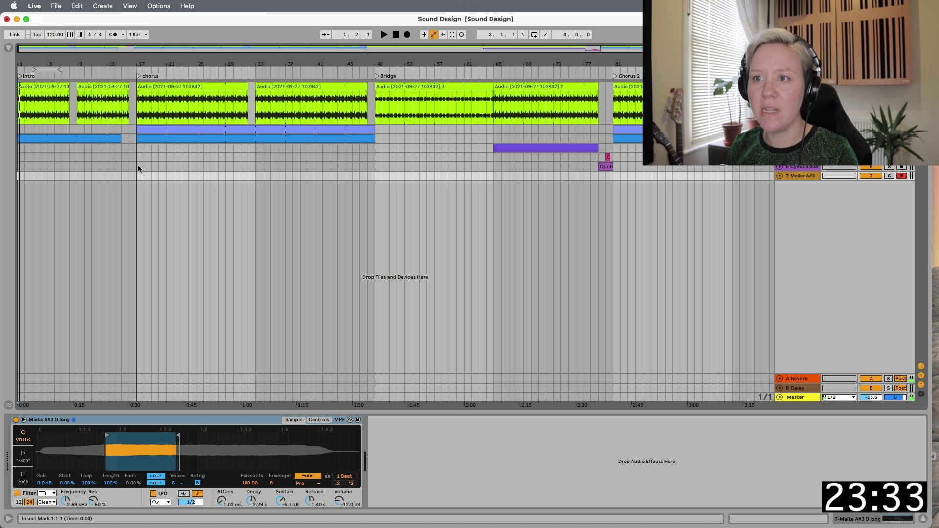
- Play the song from the start of the chorus at bar 17 to try the pad against it
click(137, 179)
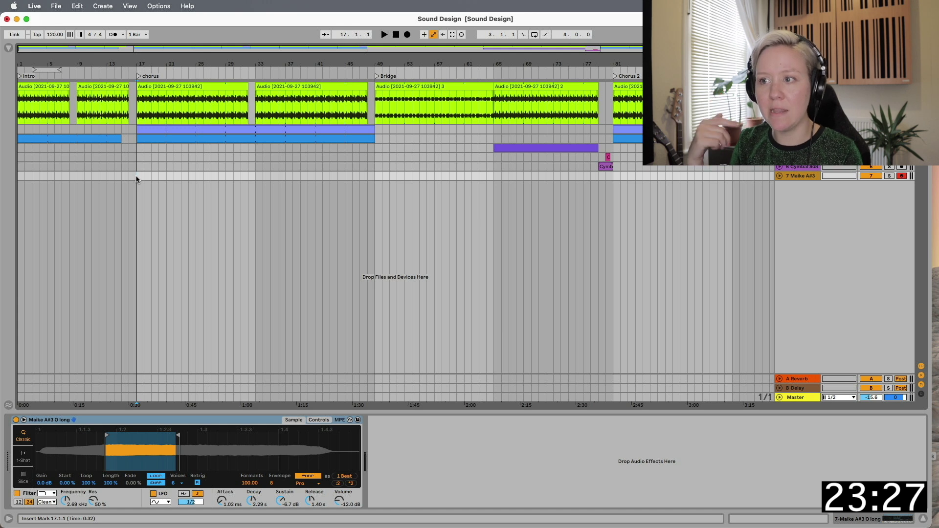
key(space)
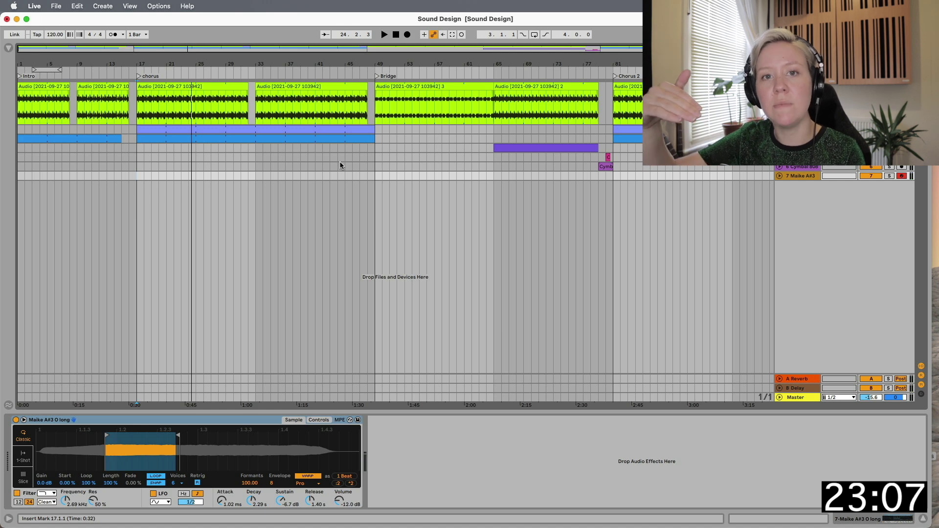
click(407, 35)
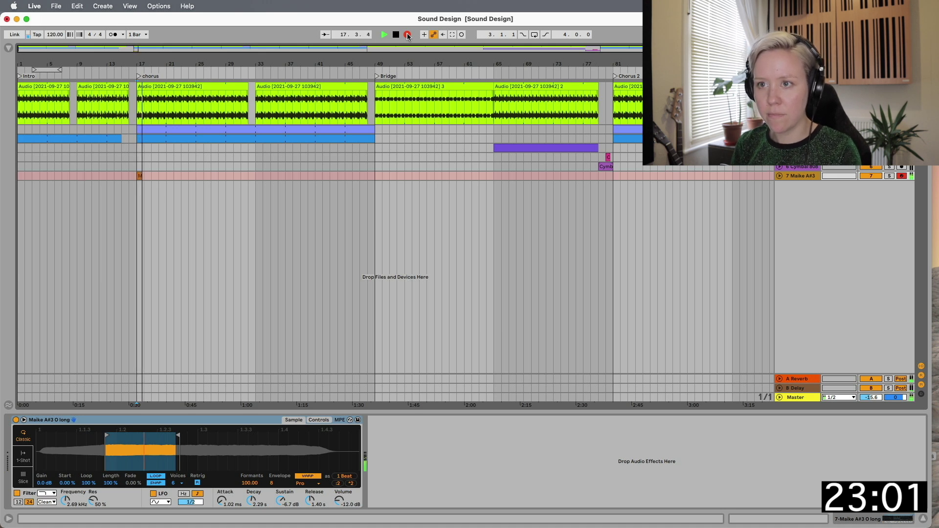
key(space)
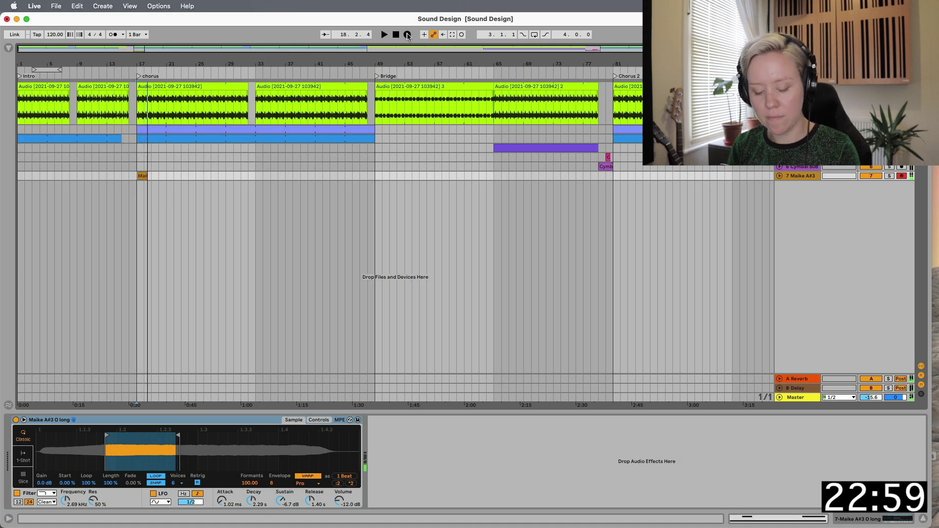
key(super+z)
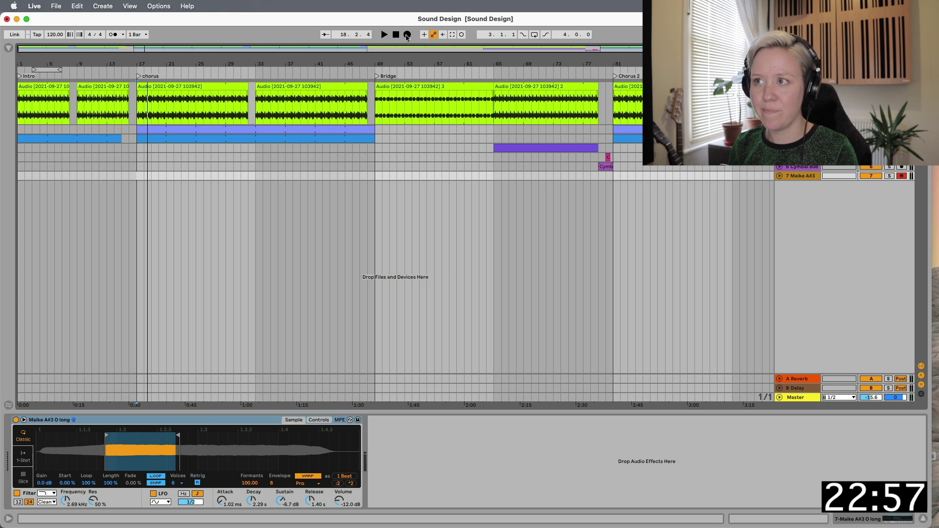
click(407, 35)
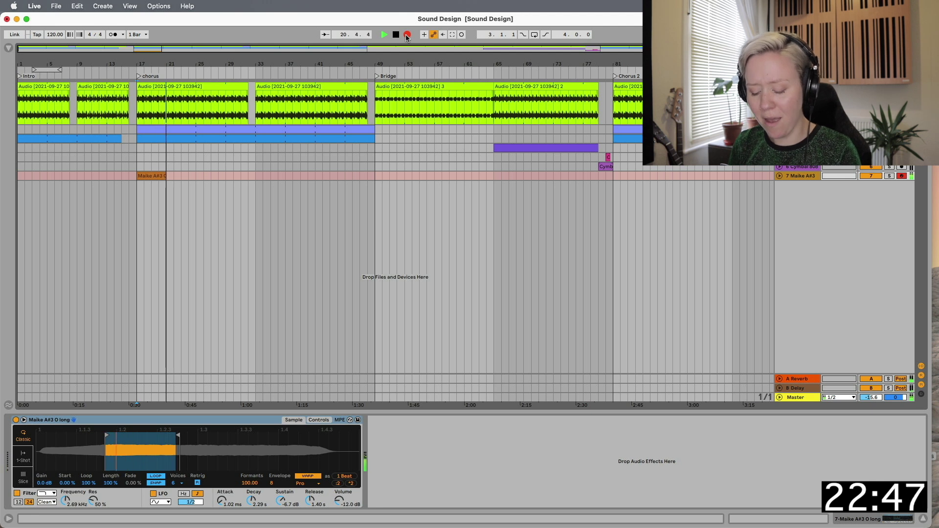
key(space)
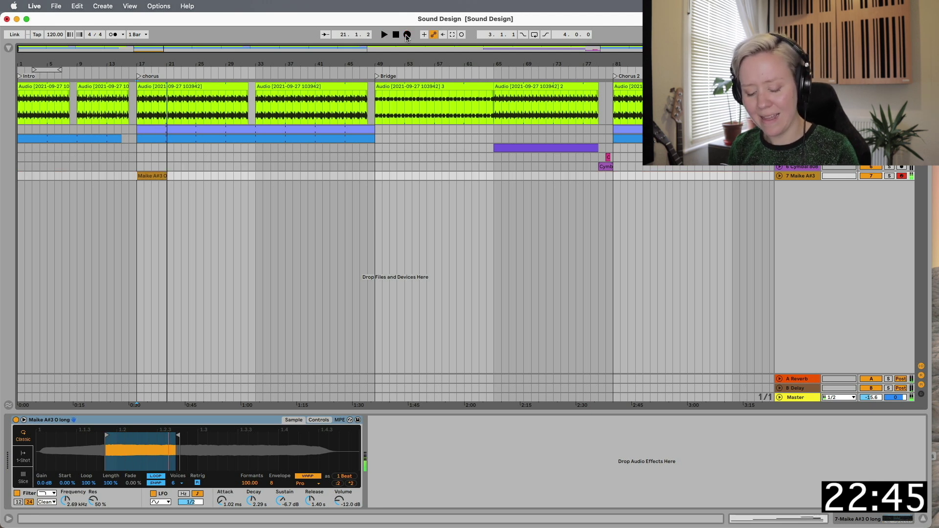
key(super+z)
- Record the pad's sustained C3, D#3, F3 and G3 notes from bar 17 and open the recorded clip in the expanded track
click(406, 35)
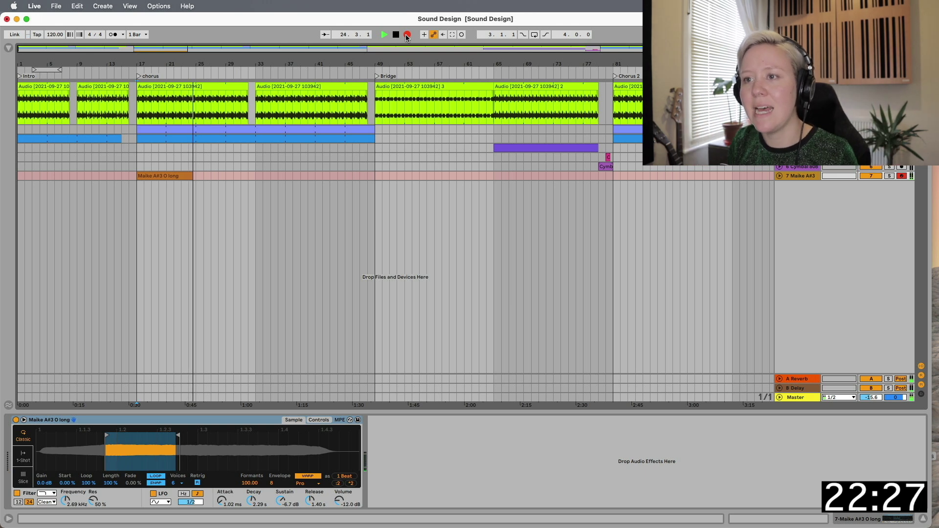
key(space)
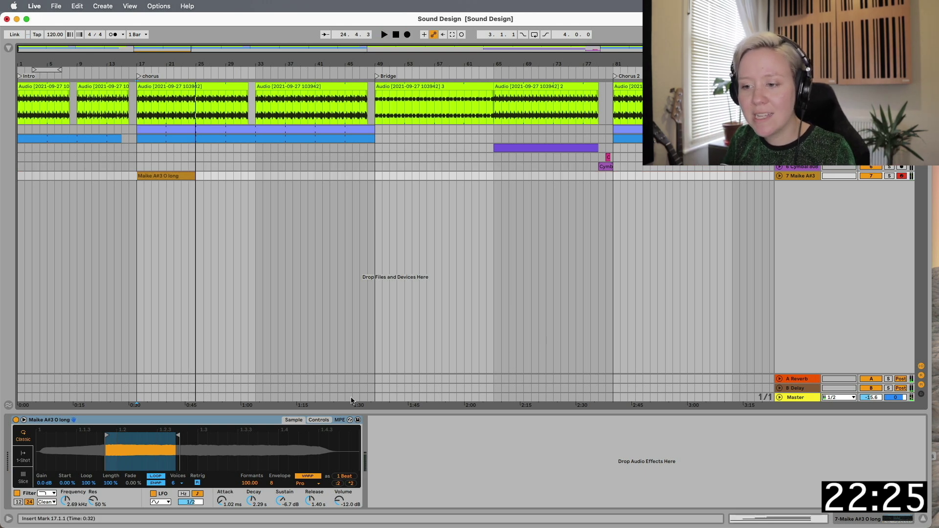
click(779, 176)
double_click(164, 174)
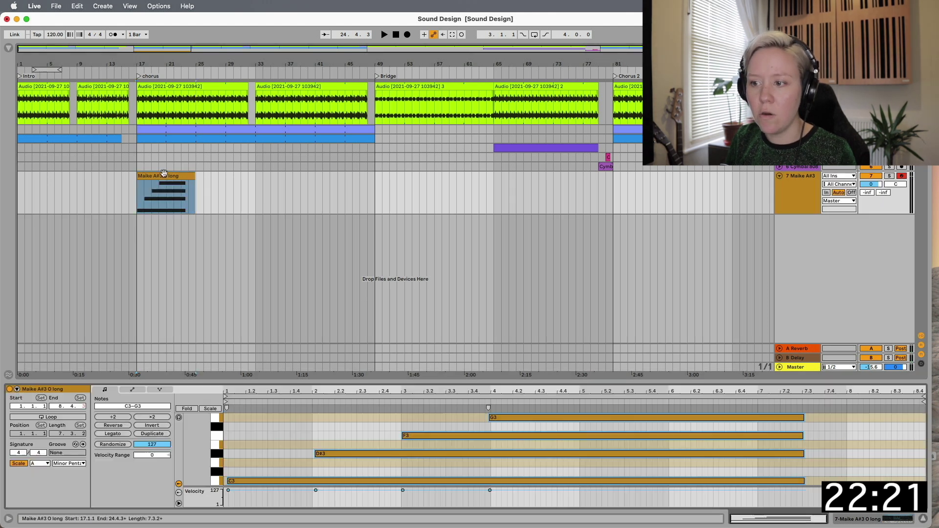
- Align the C3 note with the clip start and transpose all four notes down an octave to C2–G2
key(super+a)
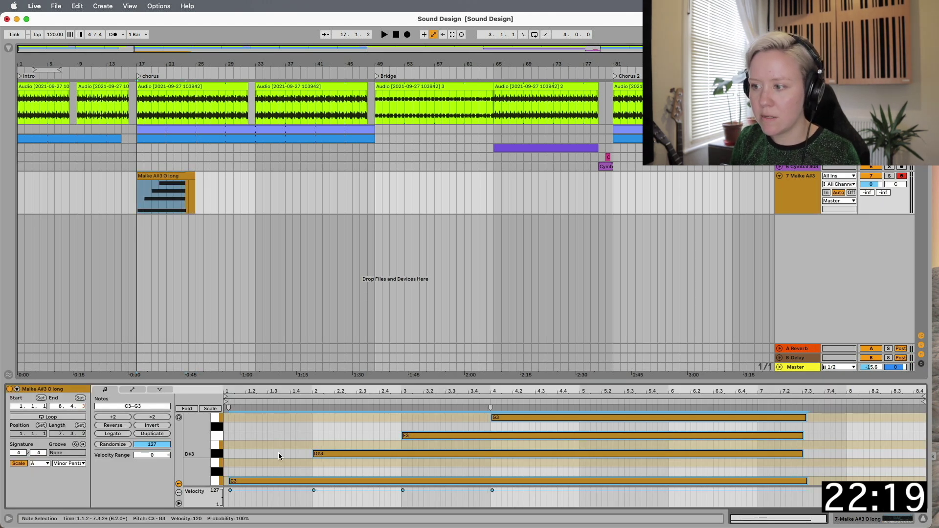
click(282, 438)
drag(256, 481, 250, 481)
key(super+a)
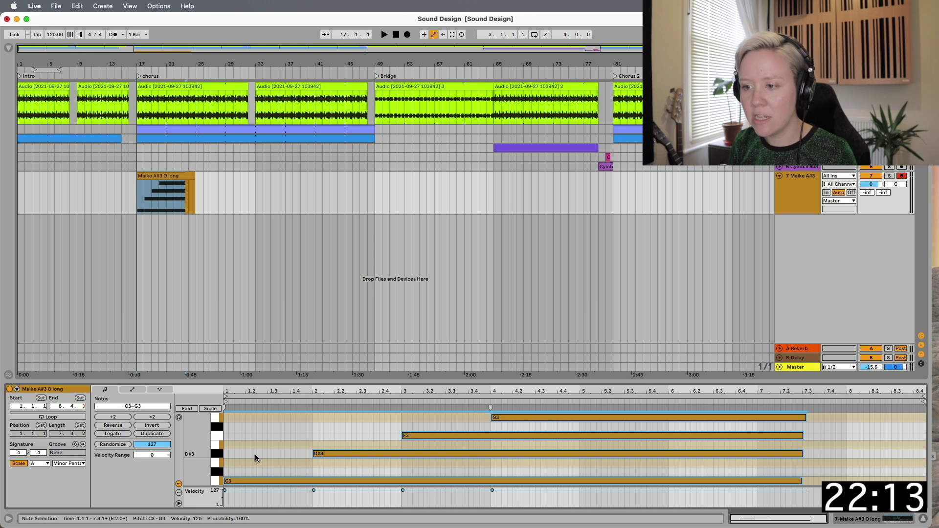
key(shift+Down)
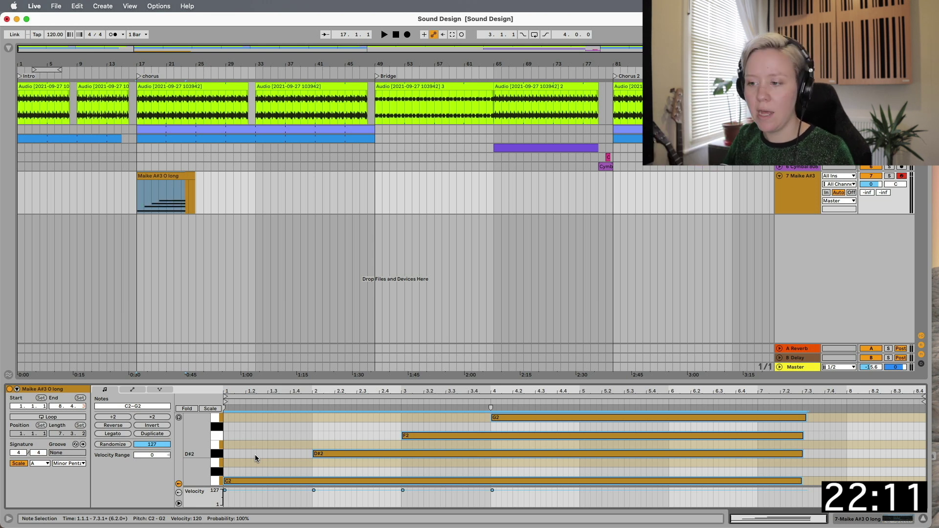
key(space)
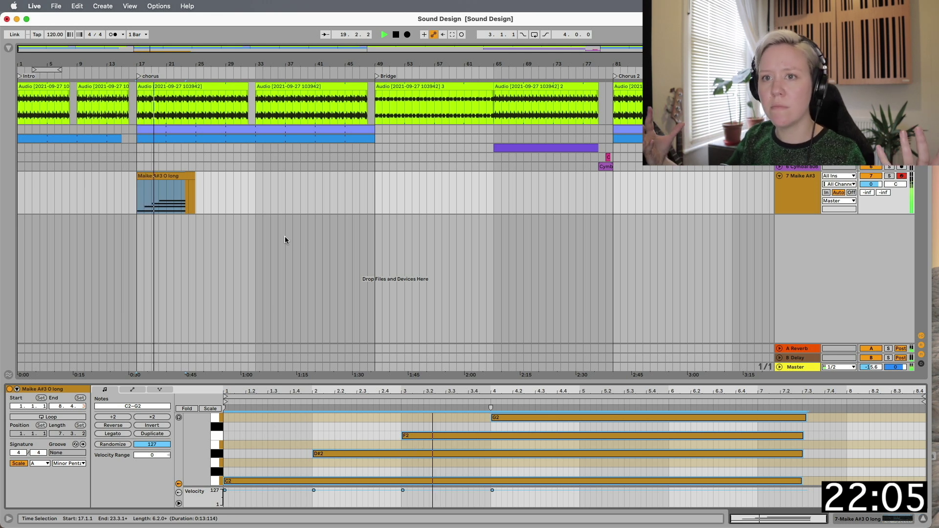
key(space)
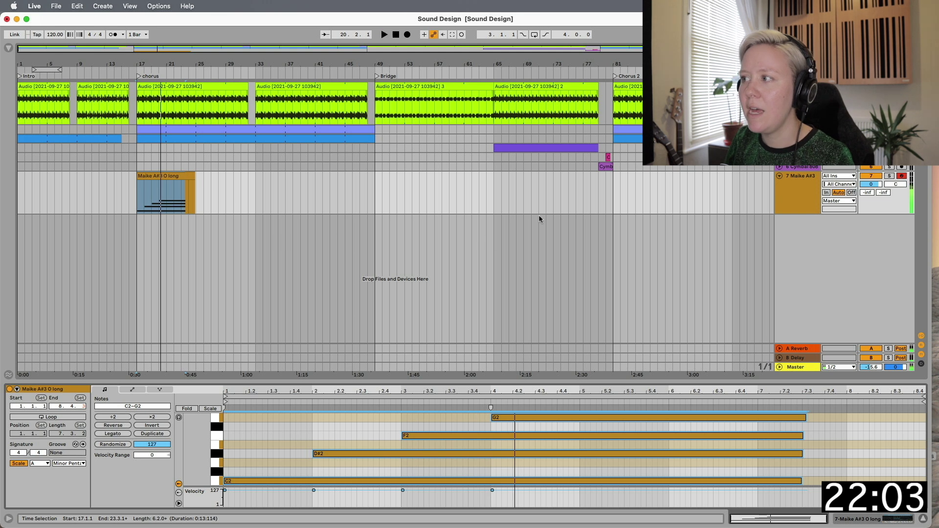
- Set the audio buffer size to 2048 samples in the preferences
key(super+comma)
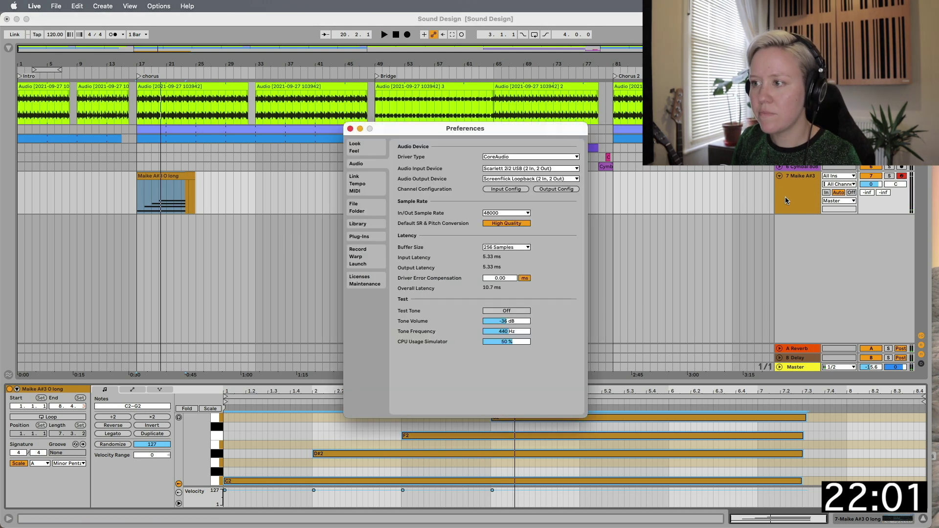
click(518, 247)
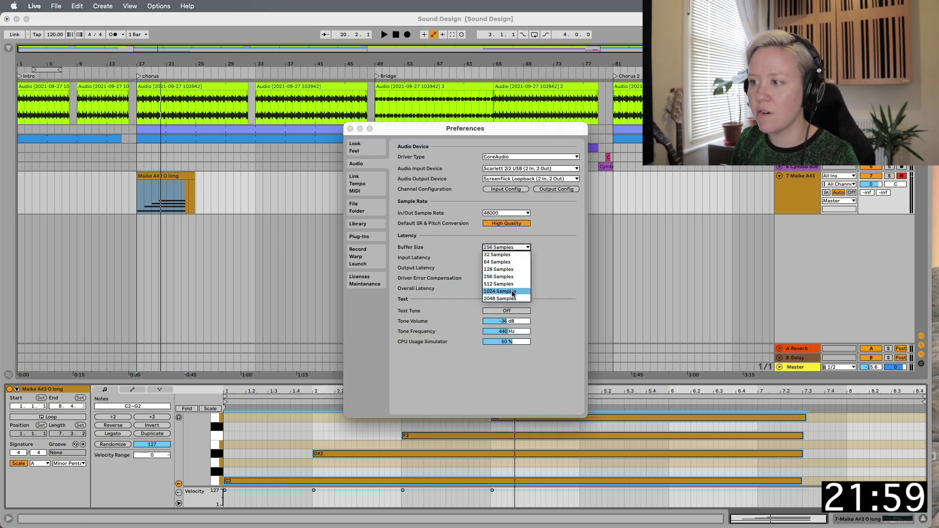
click(512, 291)
click(521, 247)
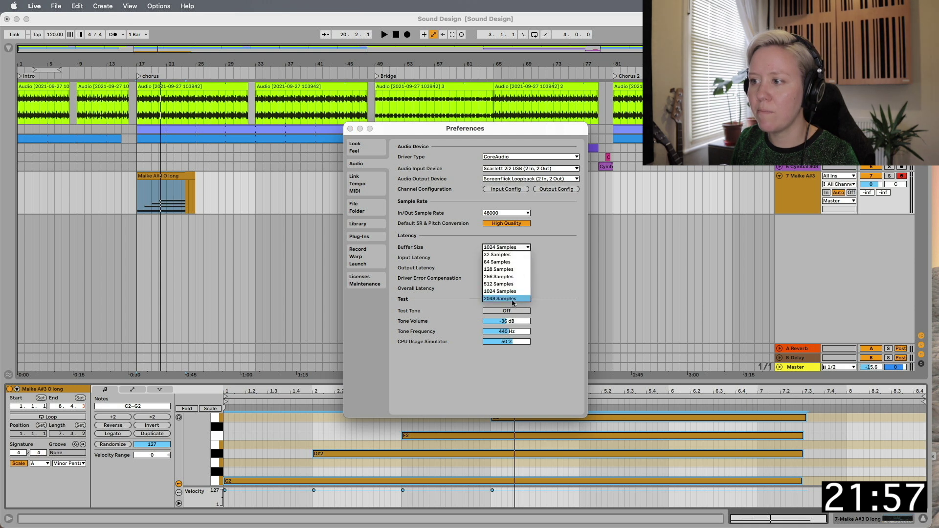
click(514, 303)
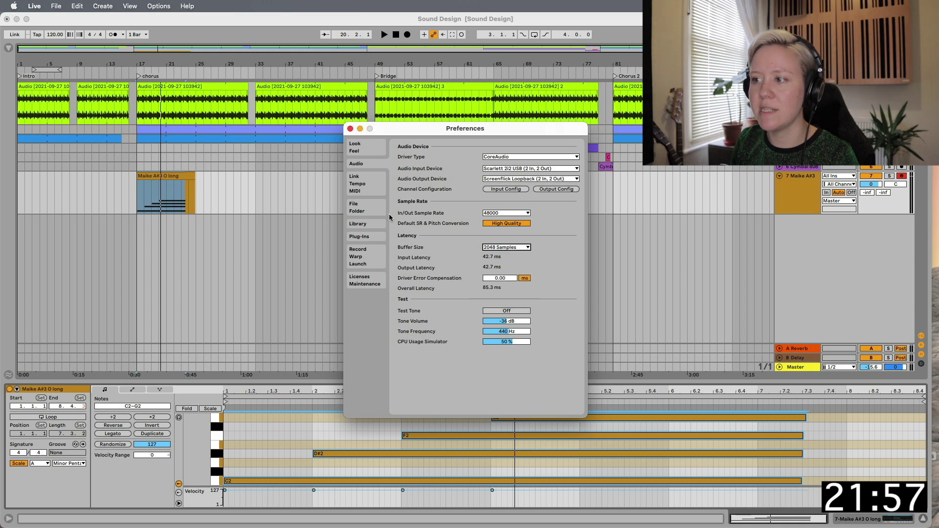
click(350, 128)
- Audition the pad clip and its tail from bar 23 while lengthening Simpler's Release, first to 5.20 s and finally to 11.7 s
key(space)
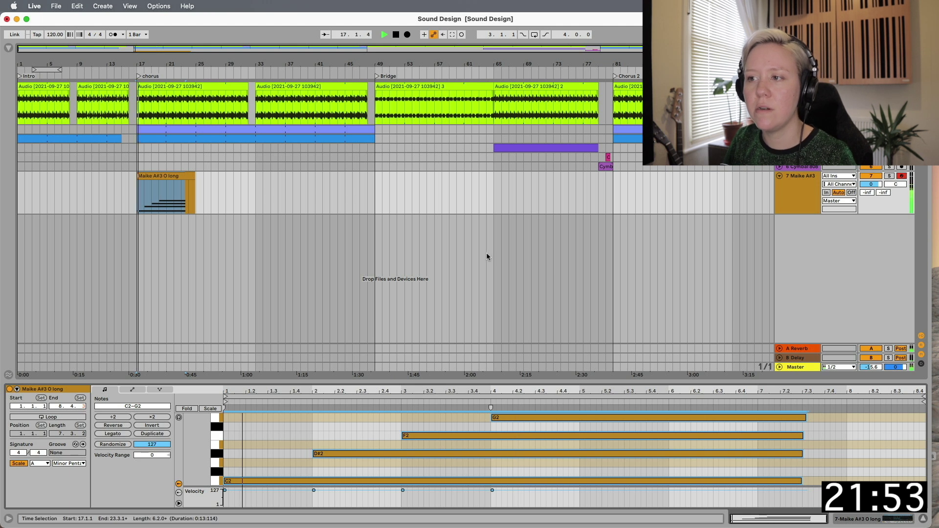
click(803, 196)
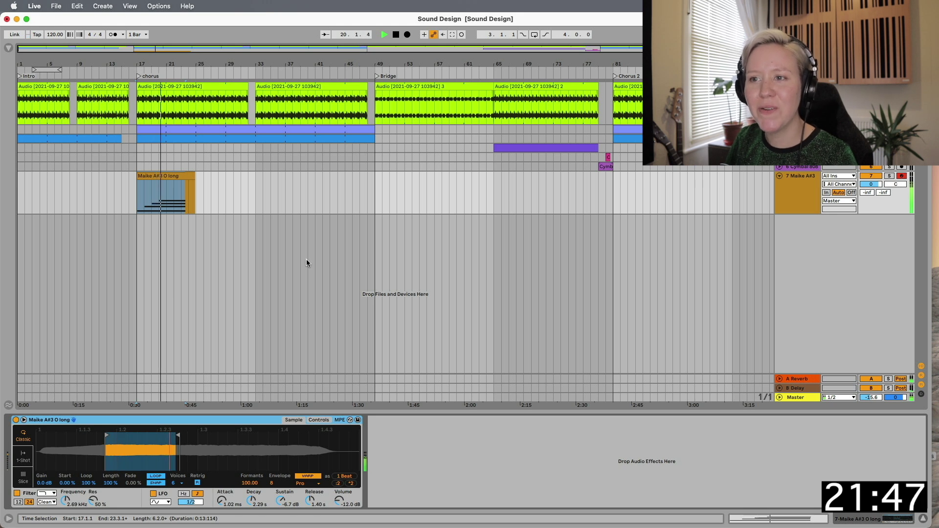
key(space)
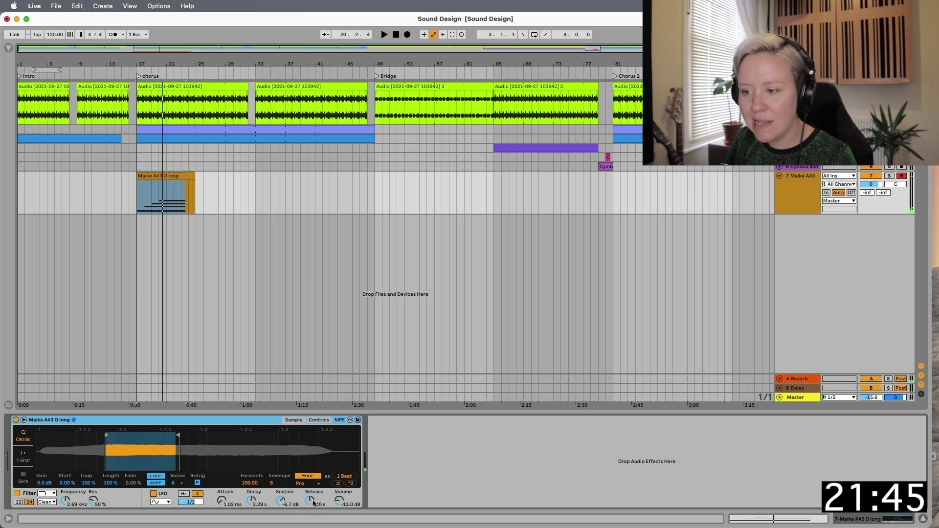
drag(312, 501, 313, 498)
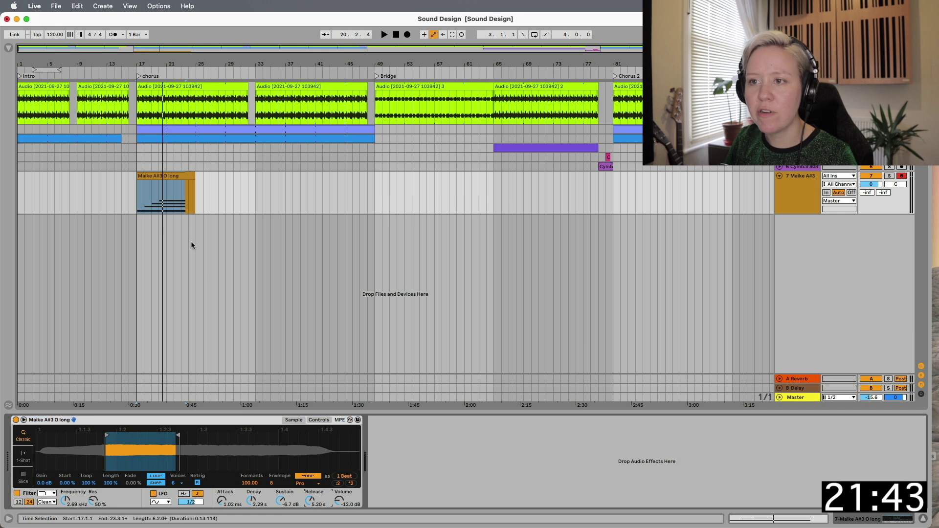
click(181, 210)
click(182, 184)
key(space)
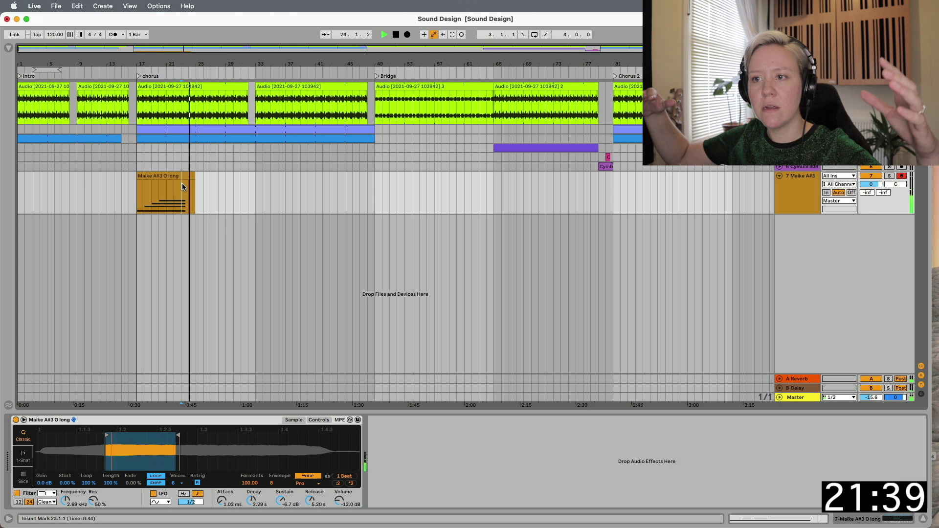
key(space)
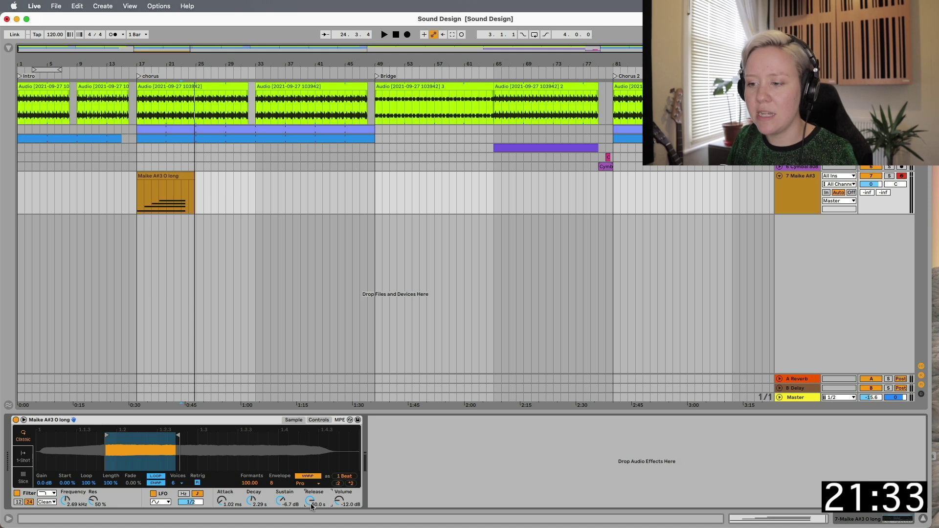
drag(309, 501, 309, 526)
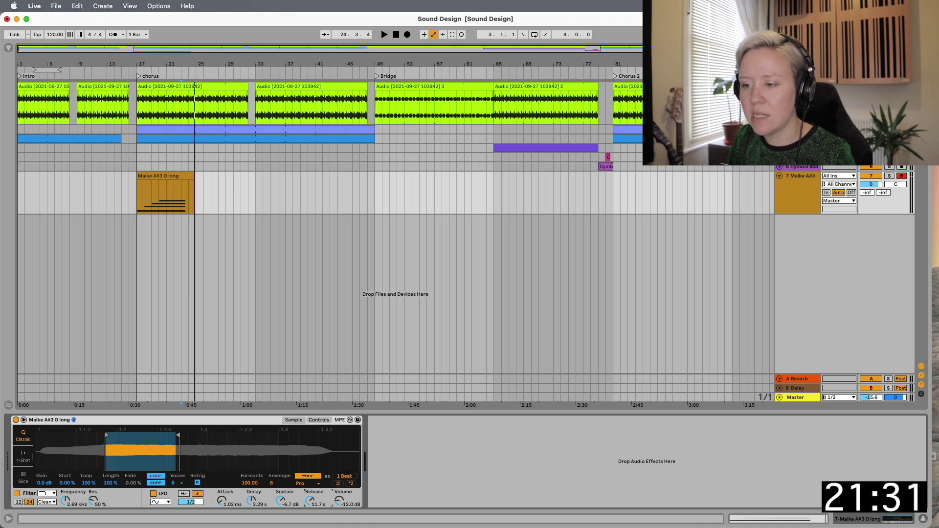
- Extend the pad clip to end at bar 25 and enable its loop with a length of 8 bars
drag(191, 176, 196, 176)
double_click(179, 176)
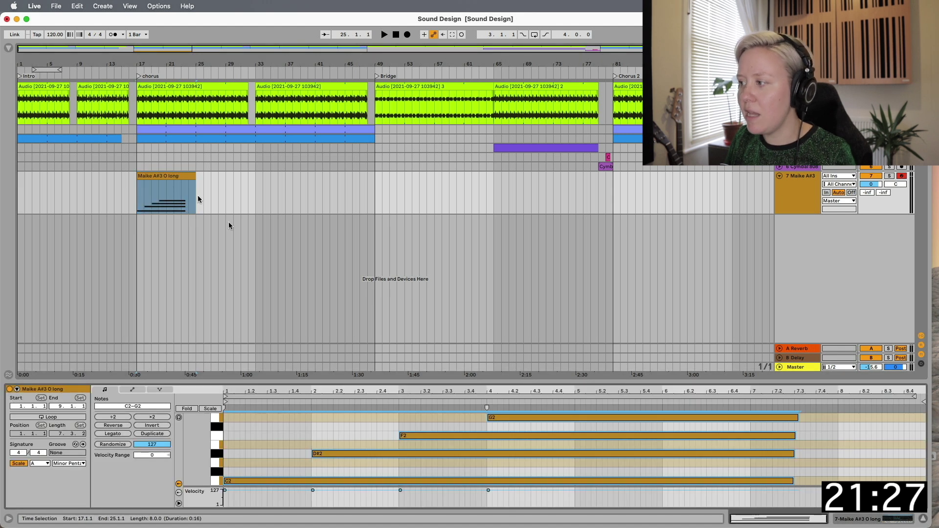
click(57, 417)
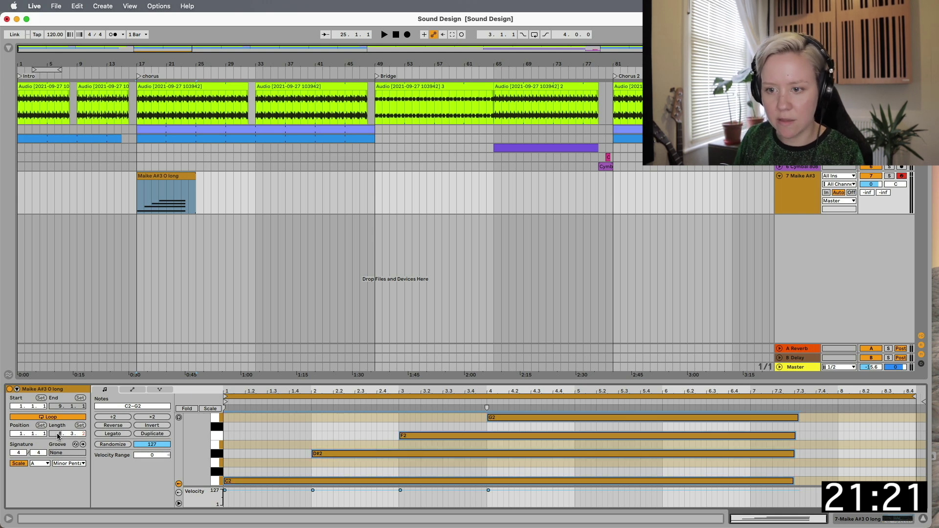
key(Return)
- Move the pad clip to the Intro at bar 1, extend its loop to bar 17 and play it
click(202, 225)
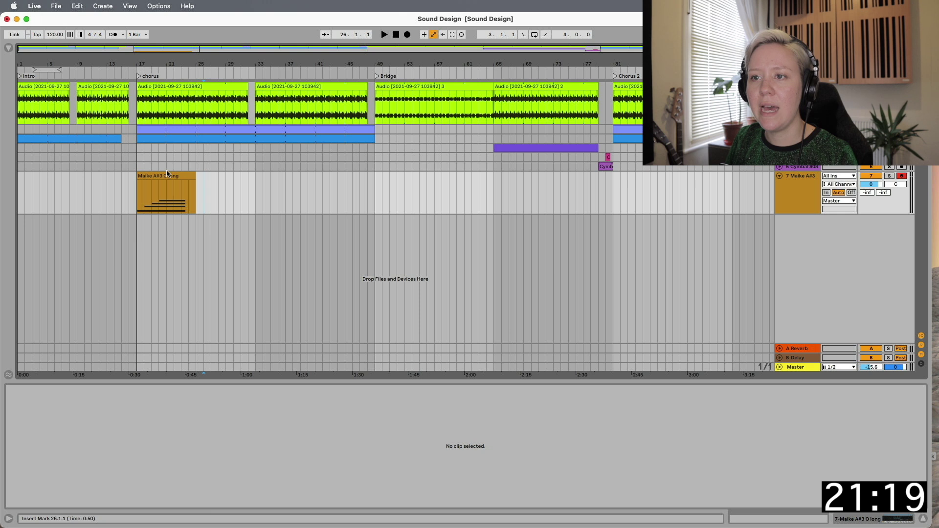
click(167, 176)
drag(162, 177, 132, 177)
key(space)
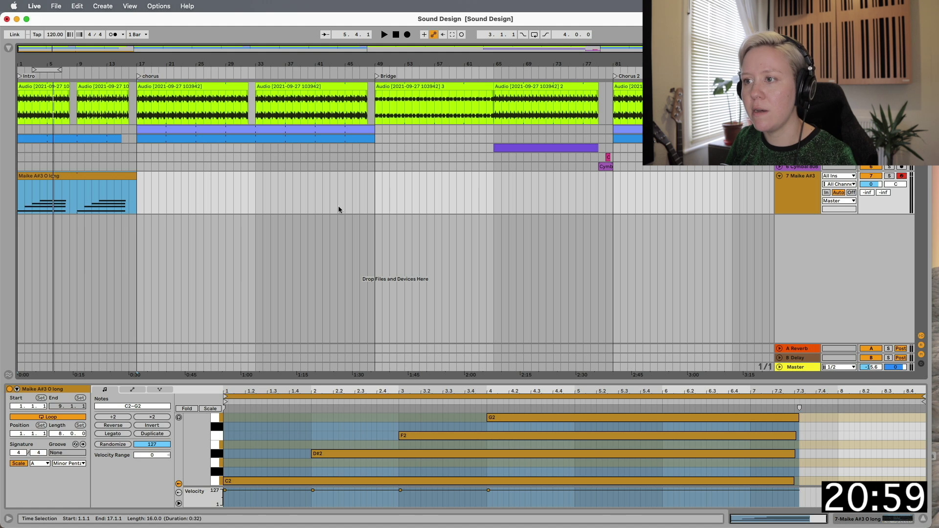
- Copy the looped pad clip to the Bridge at bar 49, extend it to bar 113 and play it from there
click(382, 190)
key(ctrl+v)
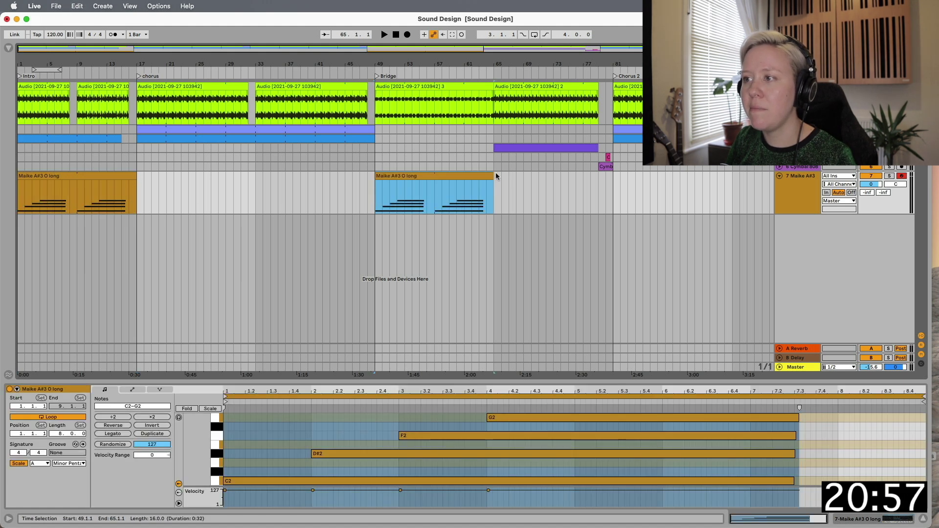
drag(490, 175, 613, 180)
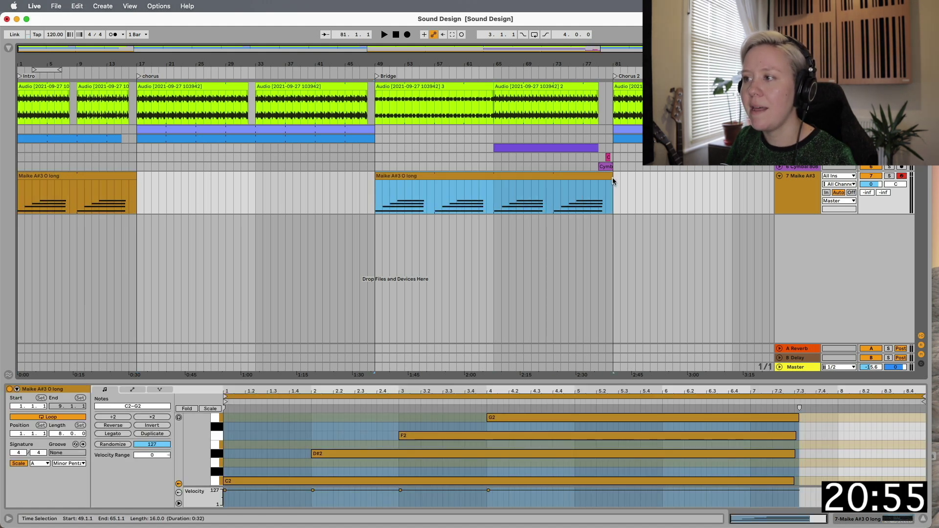
key(minus)
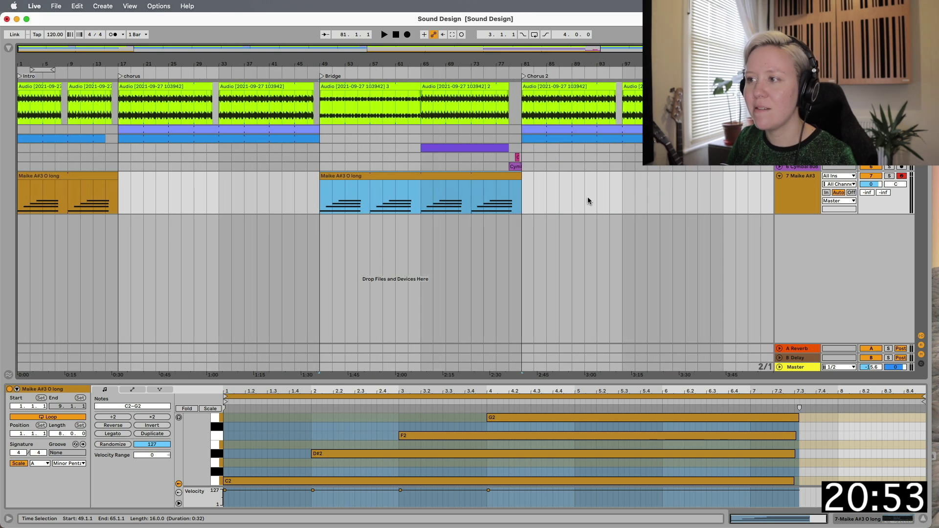
drag(521, 185, 723, 175)
key(space)
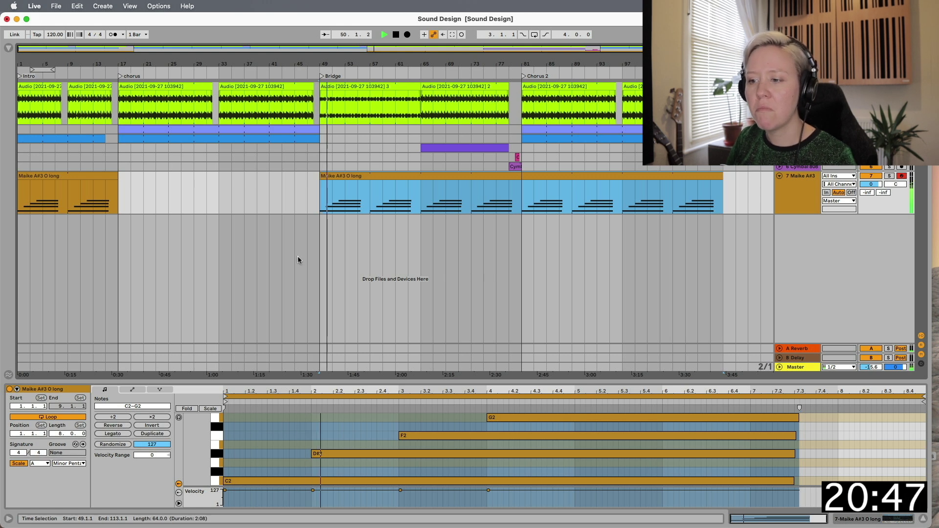
key(space)
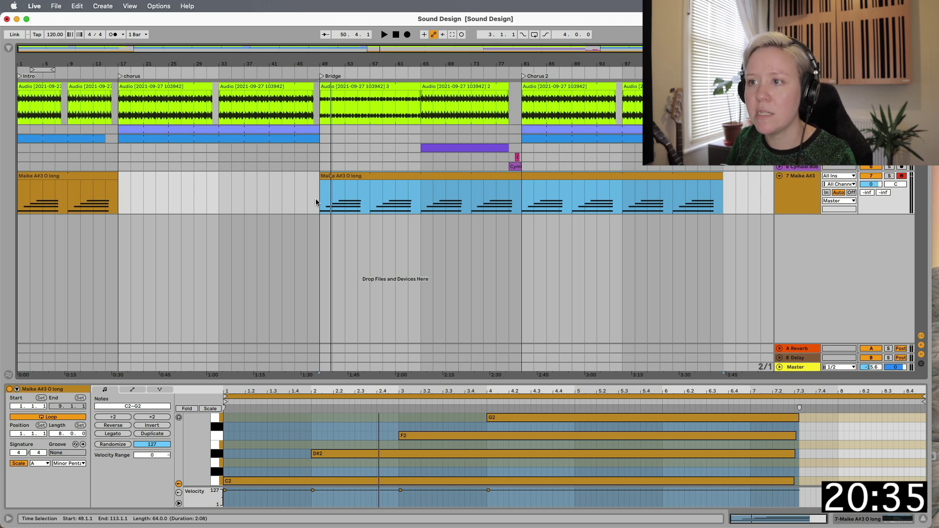
- Play the arrangement from bar 43 and from the start of the Bridge pad clip at bar 49
click(283, 198)
key(space)
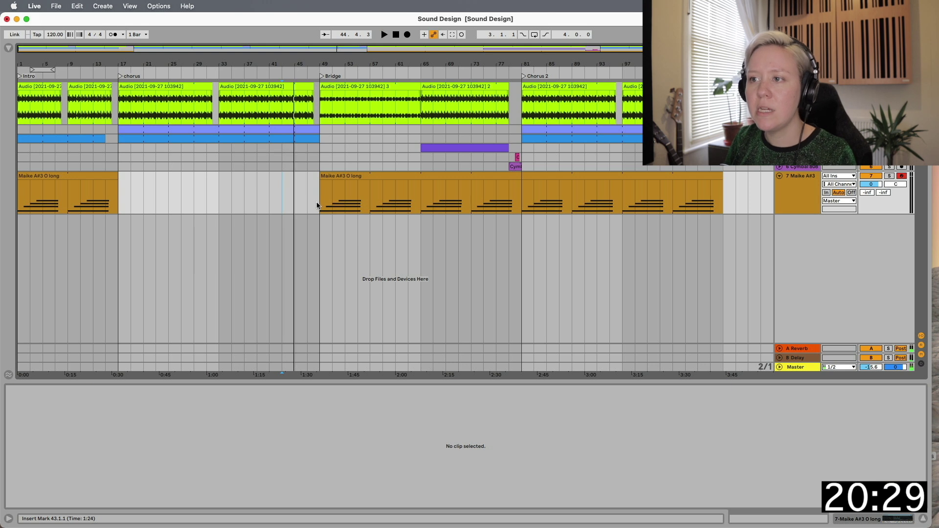
click(317, 206)
key(space)
key(space)
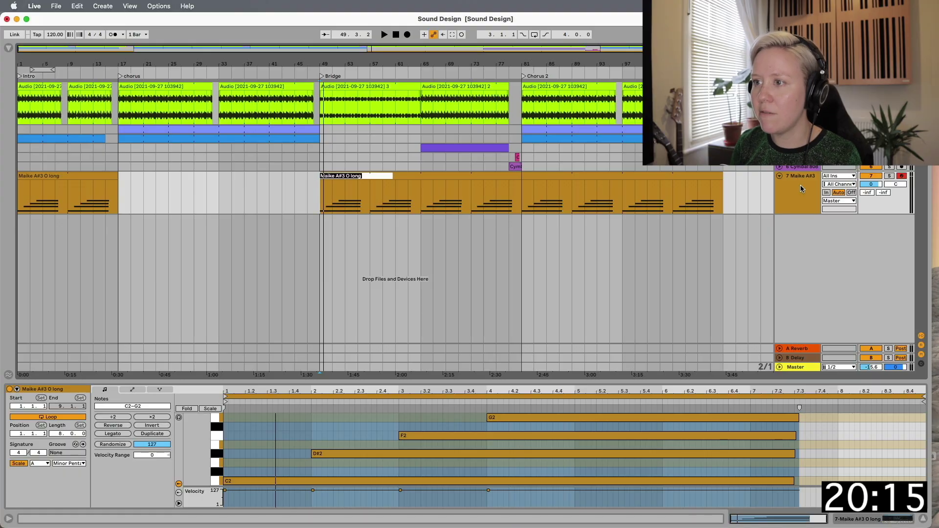
- Rename the Maike A#3 track as pad
click(810, 195)
key(super+r)
text(pad)
key(Return)
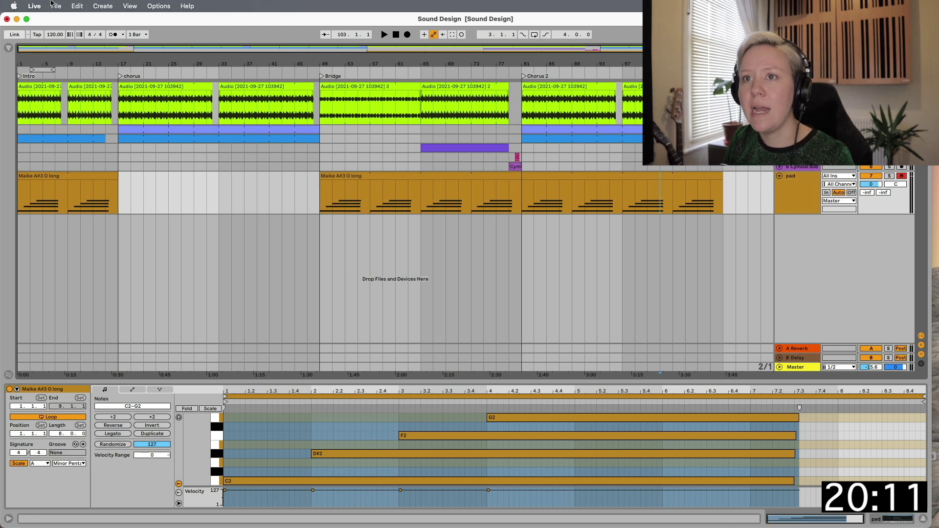
- Add an empty Simpler instrument on a new MIDI track below the pad track and unfold that track
click(9, 48)
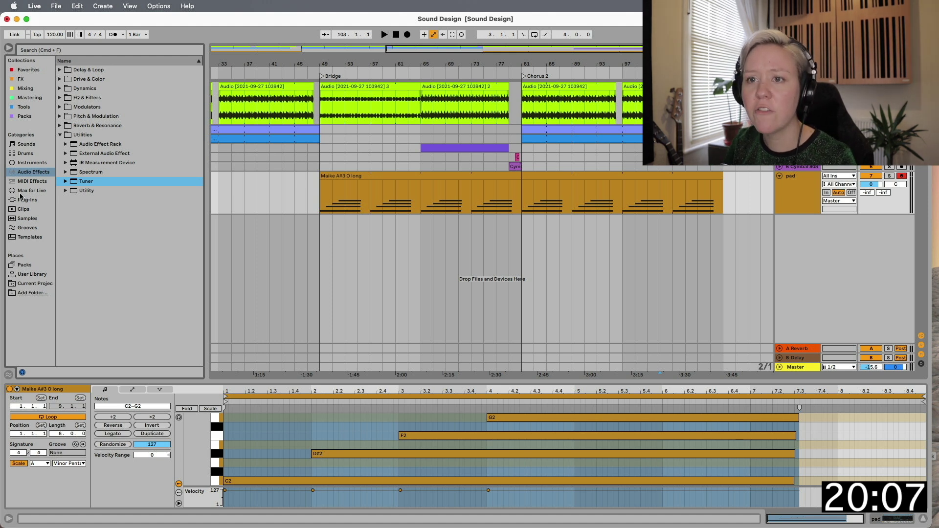
click(31, 164)
click(74, 90)
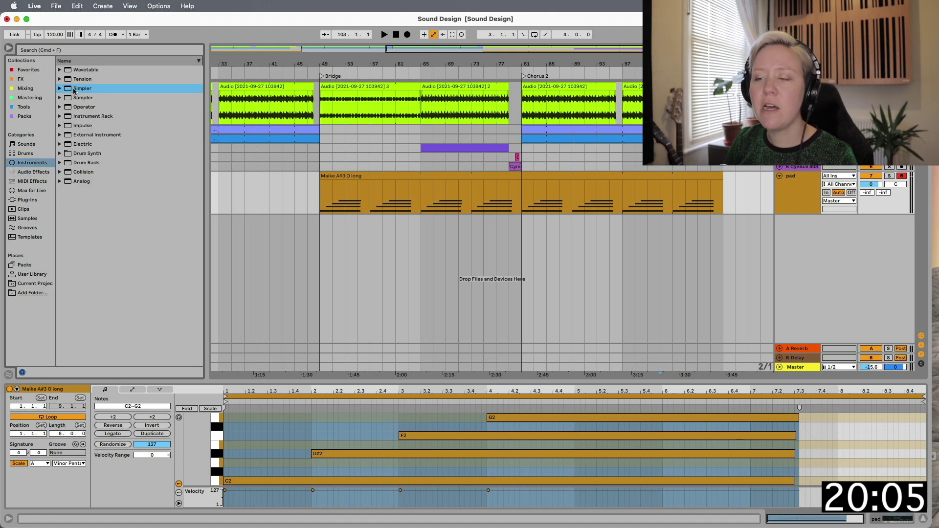
drag(302, 249, 302, 251)
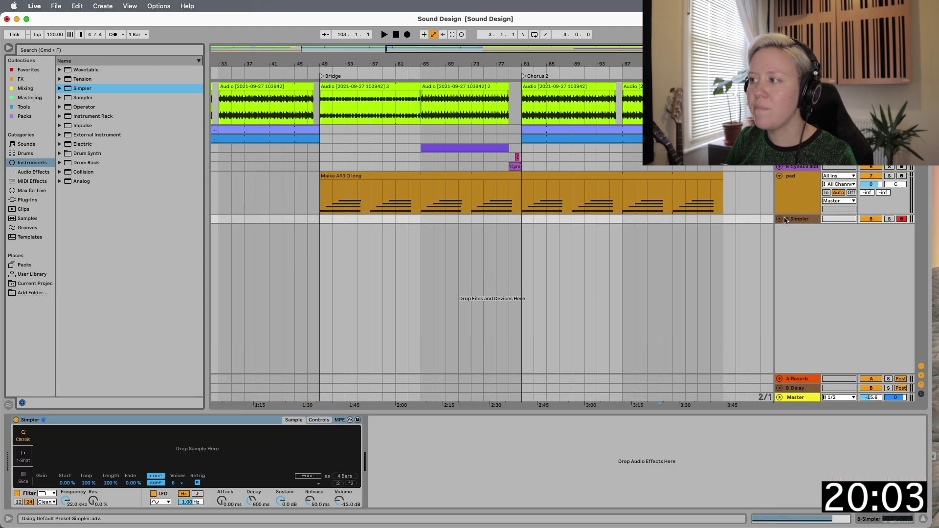
click(782, 219)
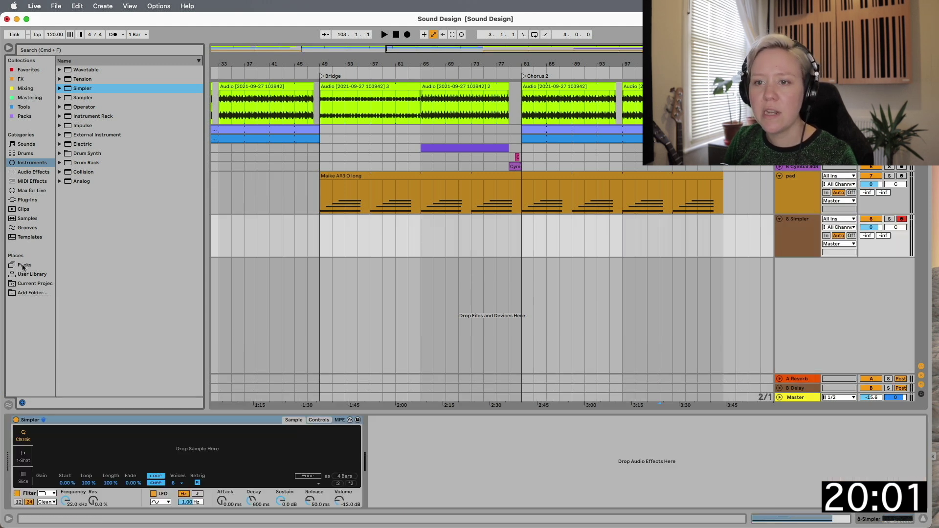
- Switch the new Simpler to 1-Shot mode and load the pack sample Maike A#2 A long.aif into it
click(23, 266)
scroll(119, 244, down, 5)
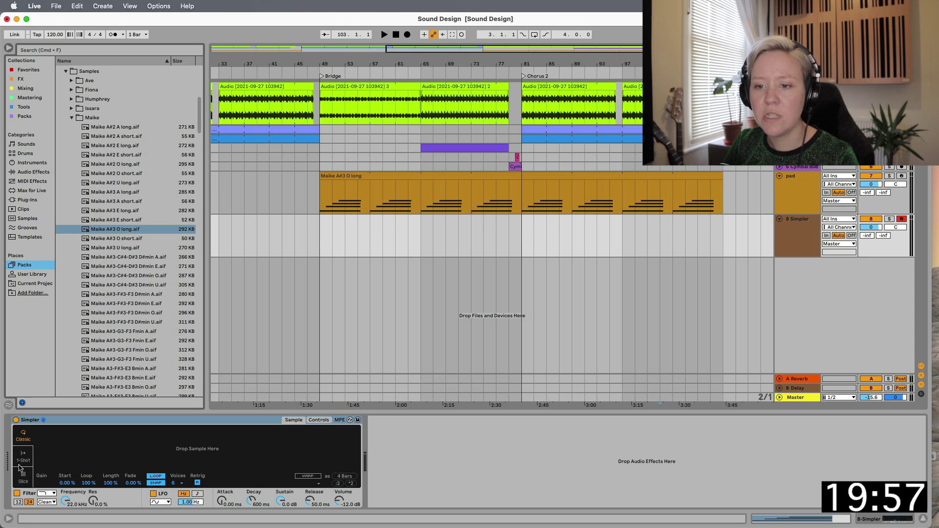
click(20, 465)
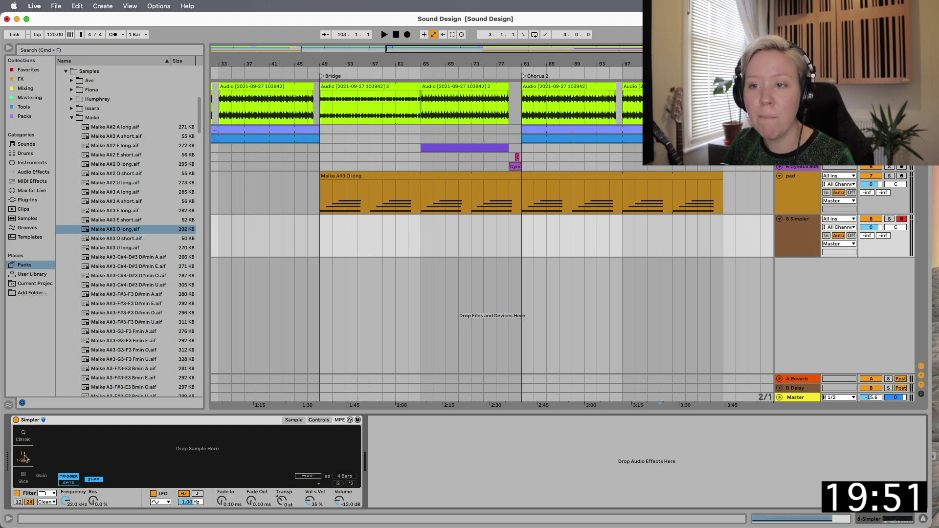
click(125, 137)
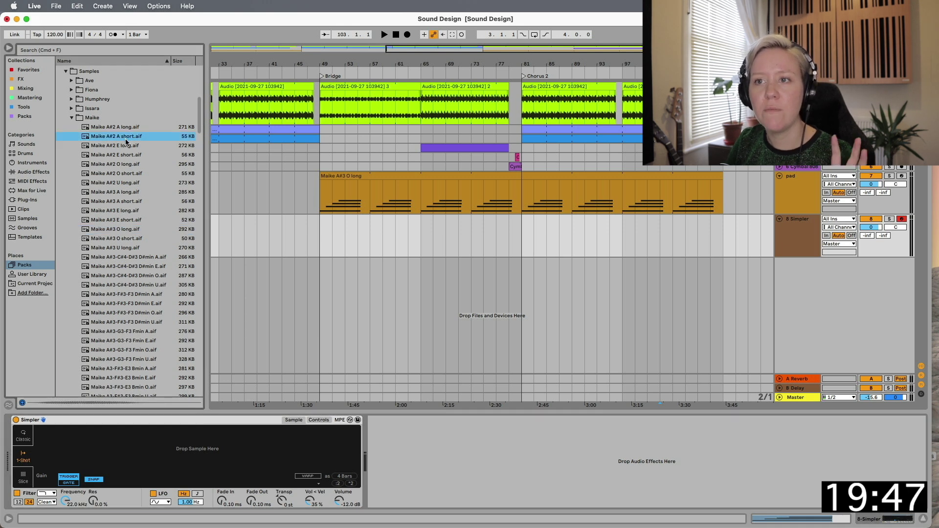
click(126, 128)
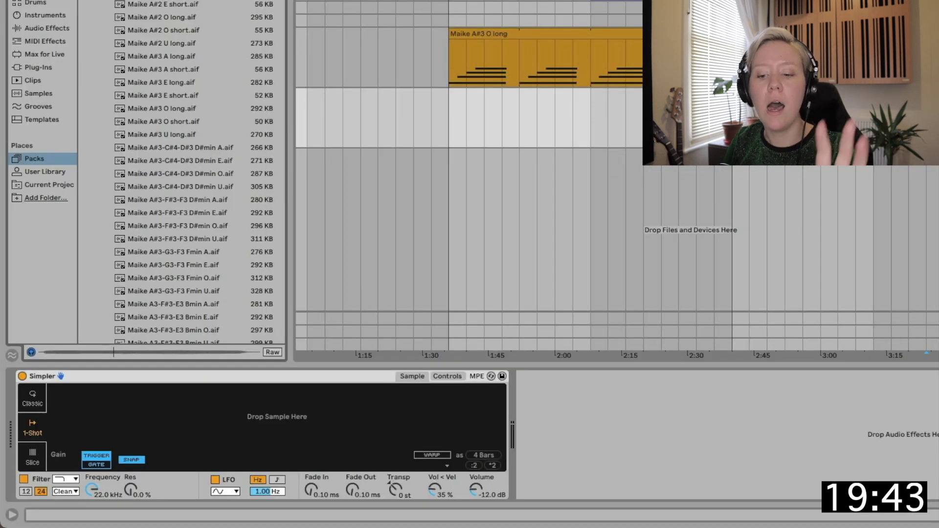
drag(220, 361, 205, 413)
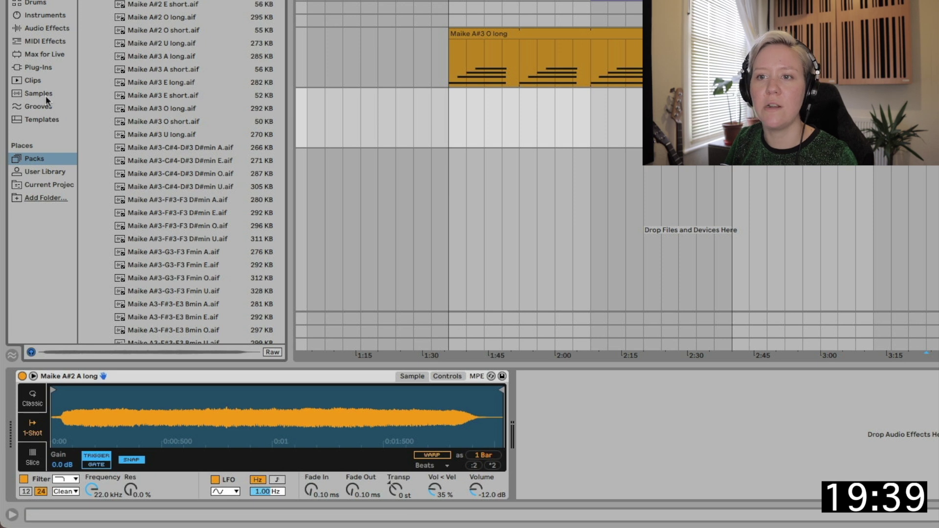
- Add a Tuner after Simpler to check the sample's pitch and set Simpler's transposition to -1 st
click(41, 28)
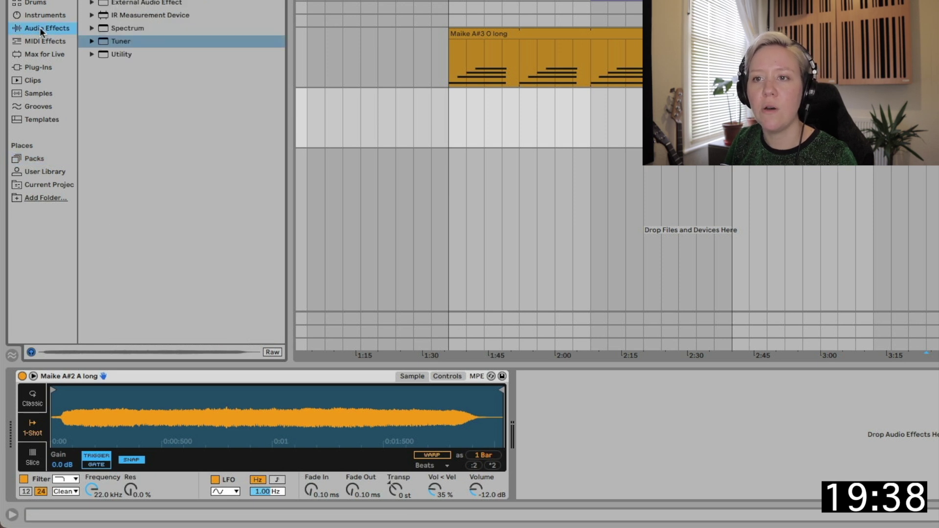
double_click(105, 42)
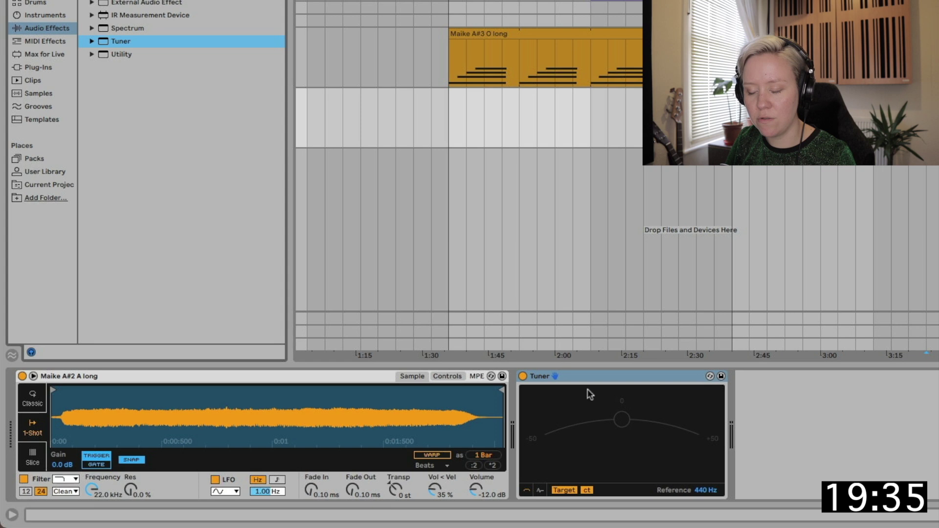
key(a)
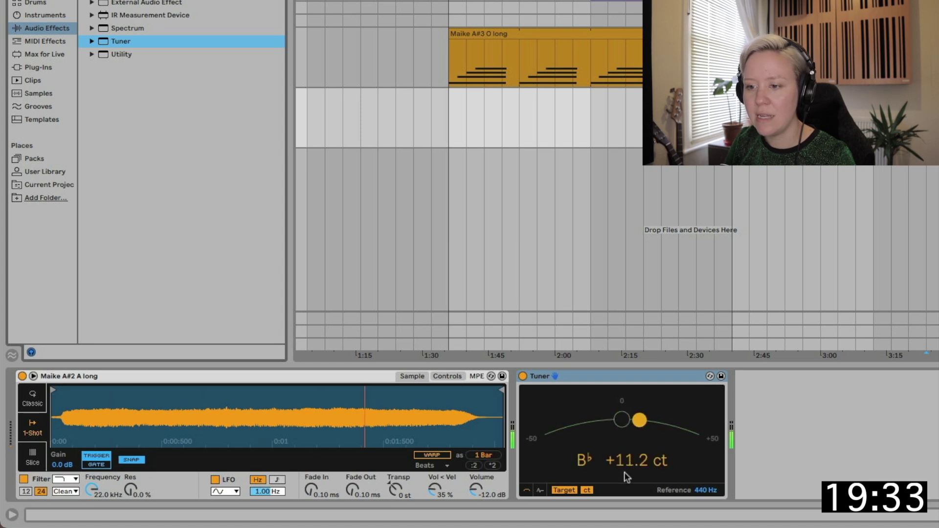
click(447, 376)
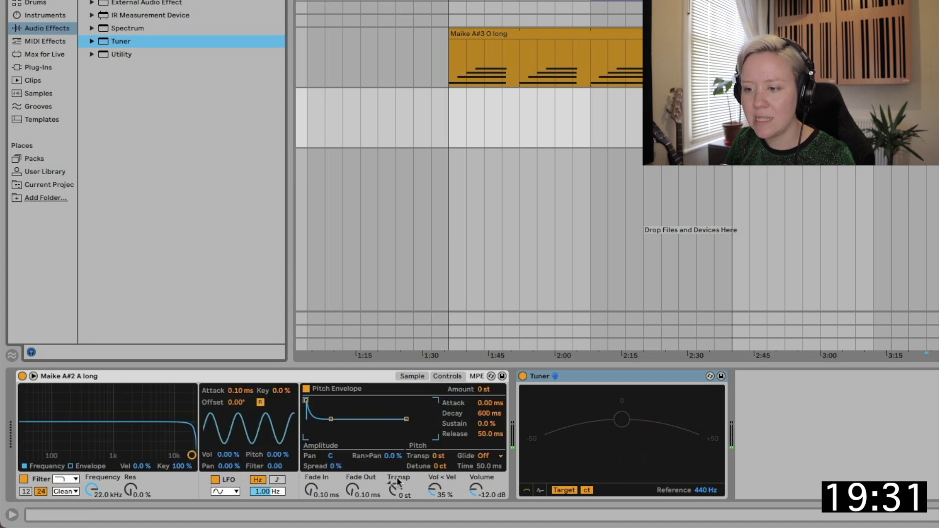
click(447, 453)
key(a)
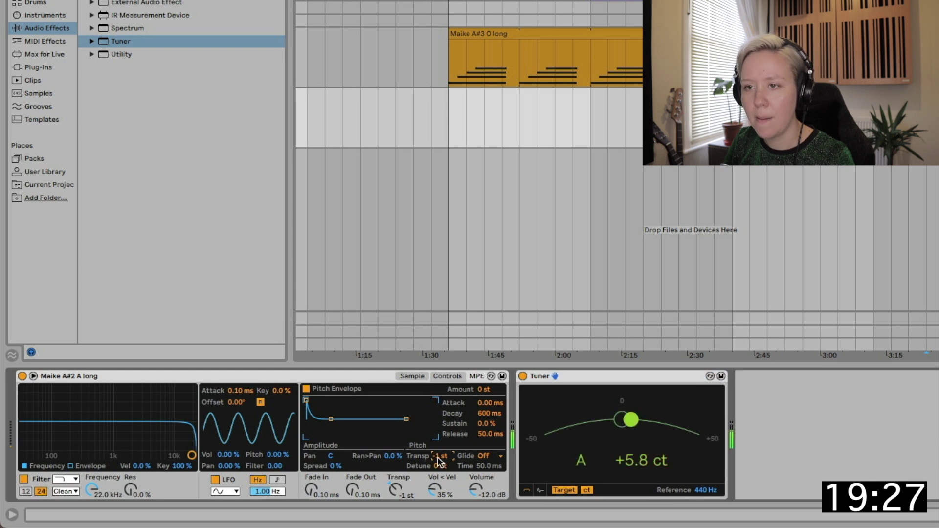
- Hide the browser and delete the Tuner from the new Simpler track
key(alt+super+b)
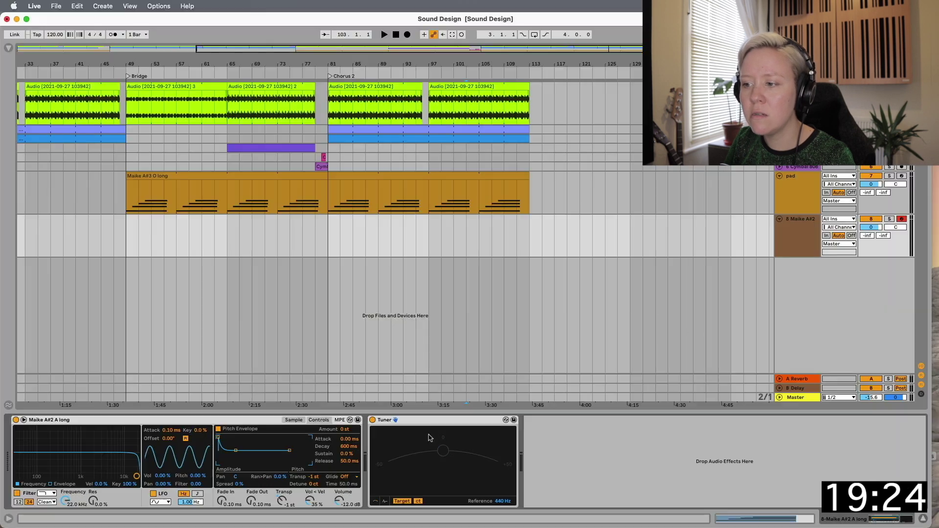
click(610, 382)
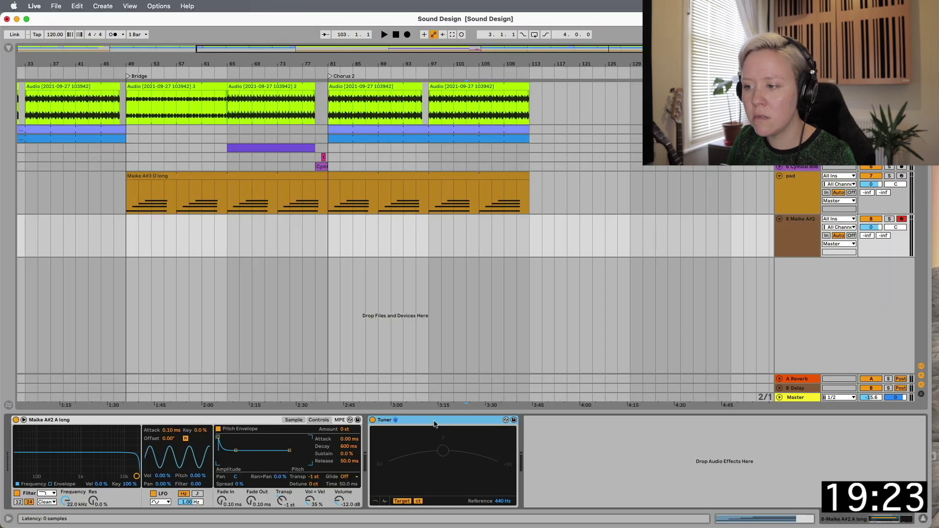
key(Delete)
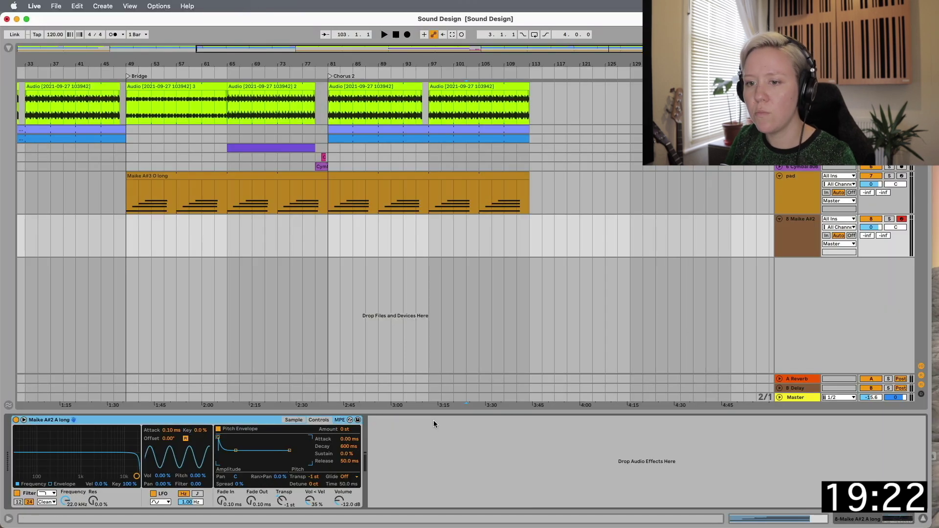
- In Simpler's expanded sample view, trim the sample's start past its quiet onset and set Fade In to 34.3 ms
click(24, 419)
drag(22, 54, 55, 54)
drag(222, 499, 222, 487)
key(a)
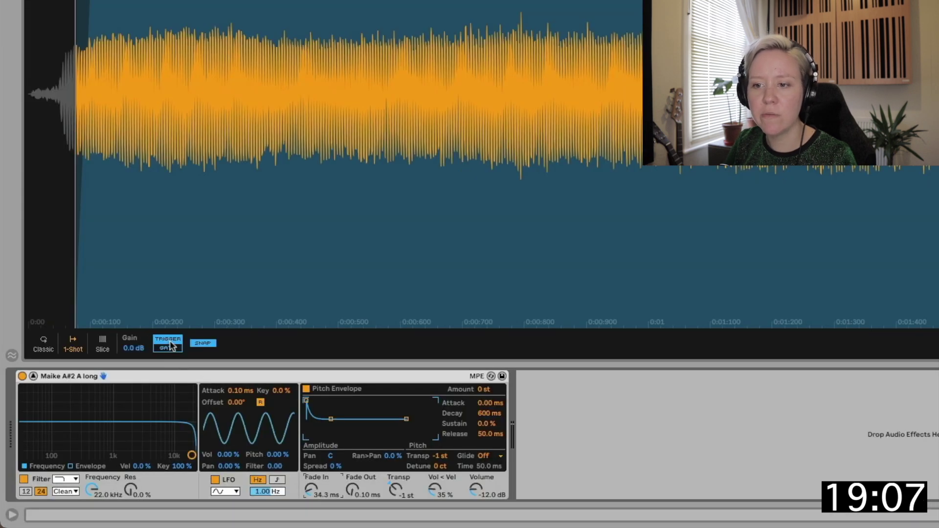
- Switch the sample's playback from Trigger to Gate and set Fade Out to 227 ms
click(168, 348)
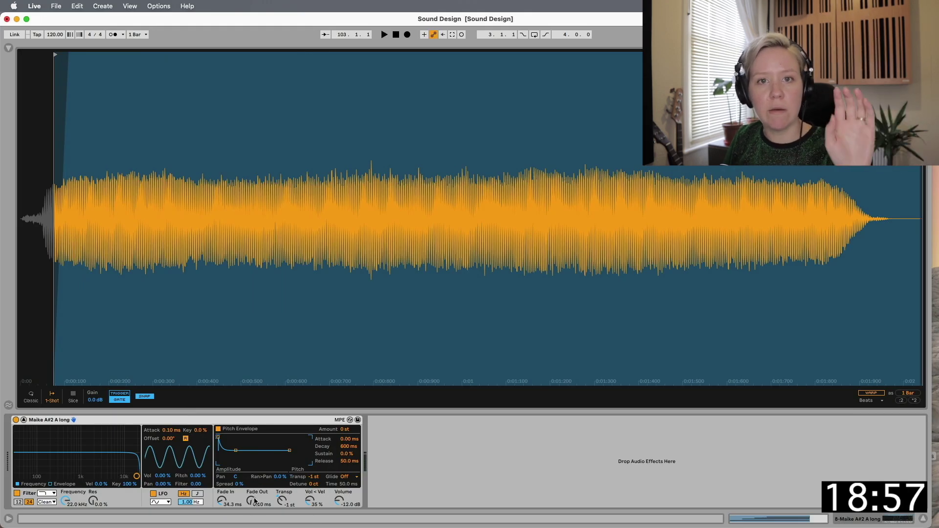
drag(251, 499, 251, 479)
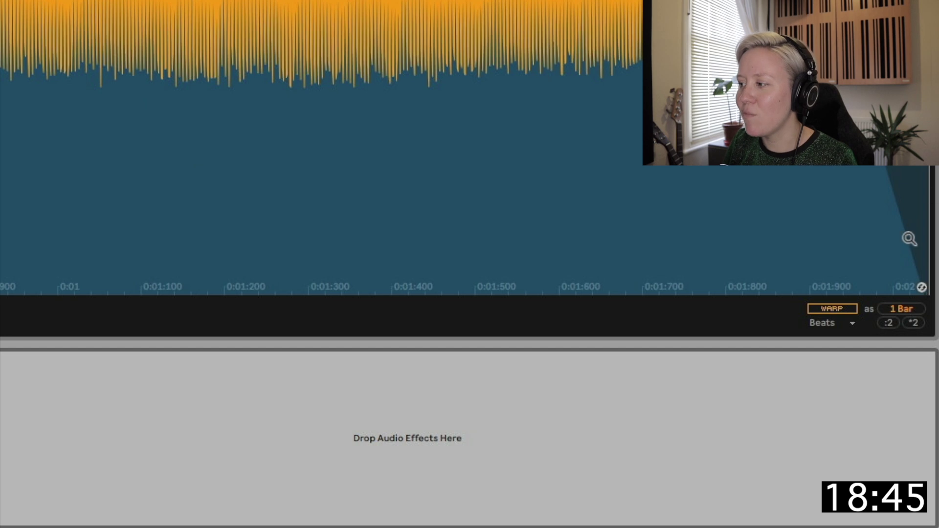
- Enable Warp for the sample in Complex Pro mode and adjust its Envelope, trying 256 and 120
click(824, 309)
click(831, 322)
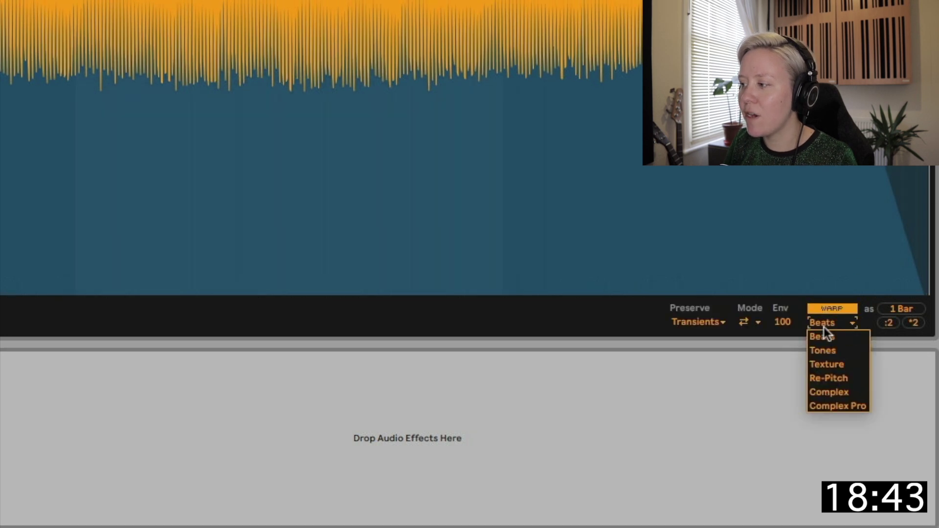
click(843, 408)
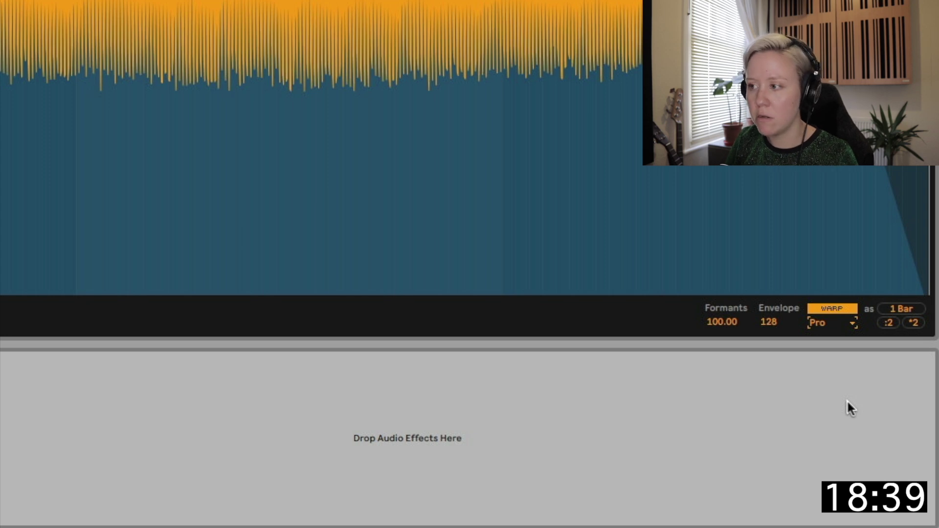
drag(770, 320, 770, 313)
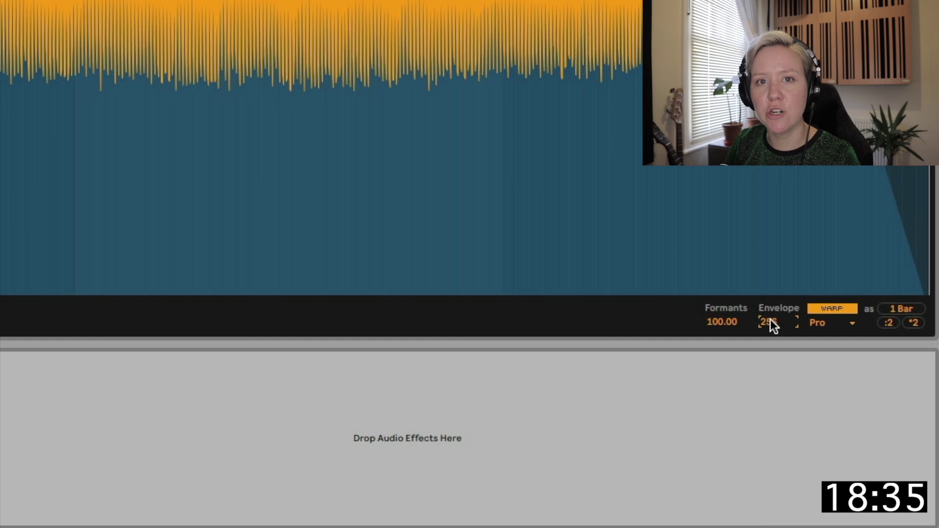
drag(770, 323, 770, 352)
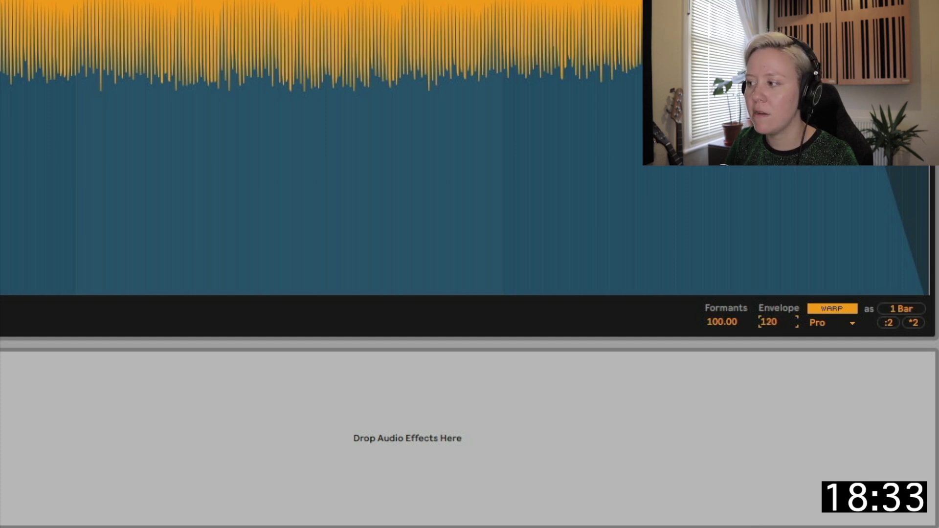
mouse_move(770, 320)
mouse_down()
mouse_move(770, 345)
mouse_move(777, 324)
mouse_up()
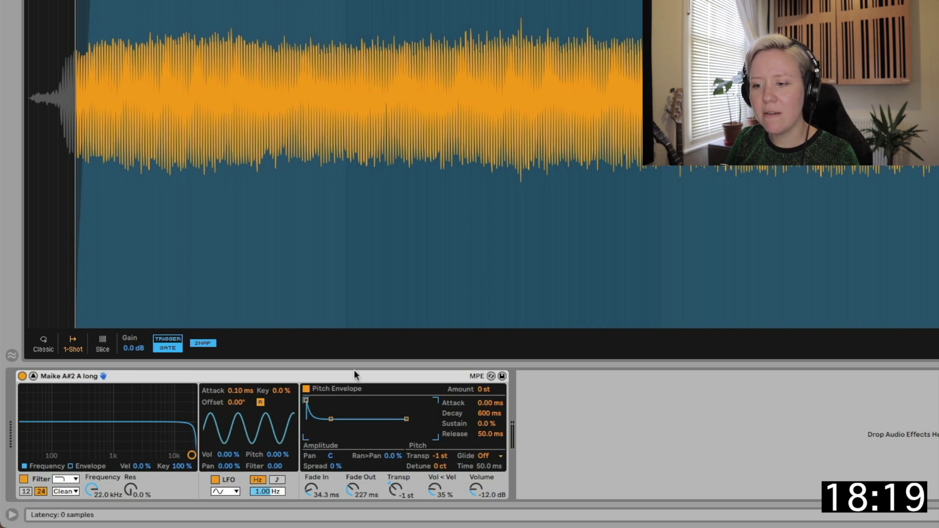
- Set Simpler's pitch envelope to an amount of +1 st with an attack of 0.48 ms
drag(305, 400, 312, 400)
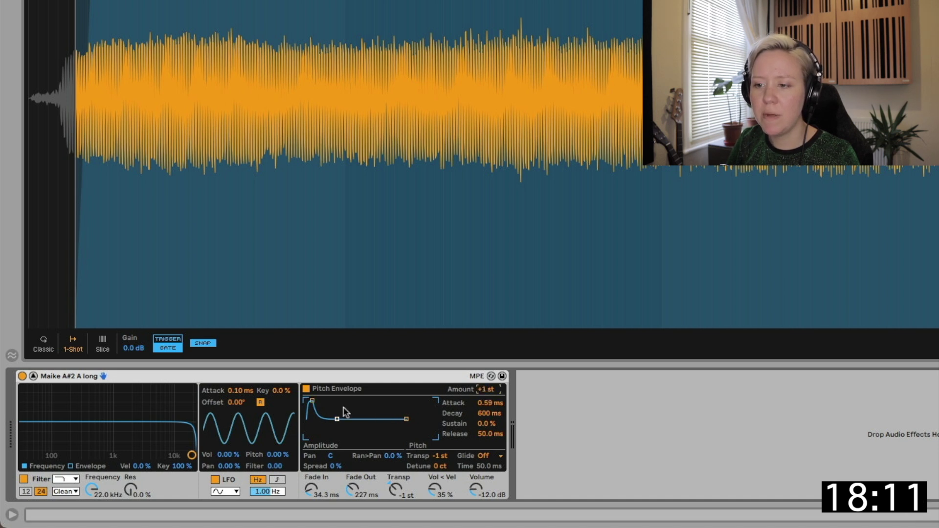
drag(312, 401, 311, 400)
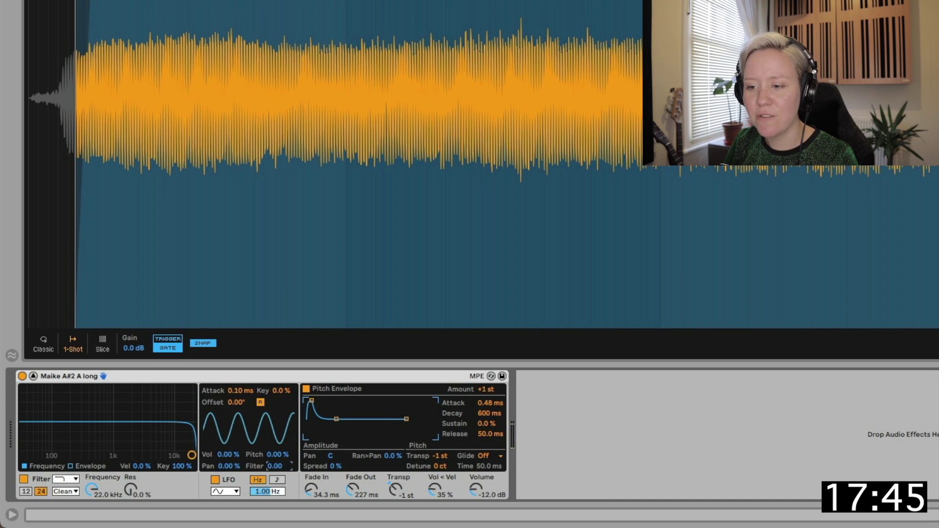
- Set the LFO's Filter modulation to 24.0 and sync its rate to 1/8
drag(269, 467, 269, 458)
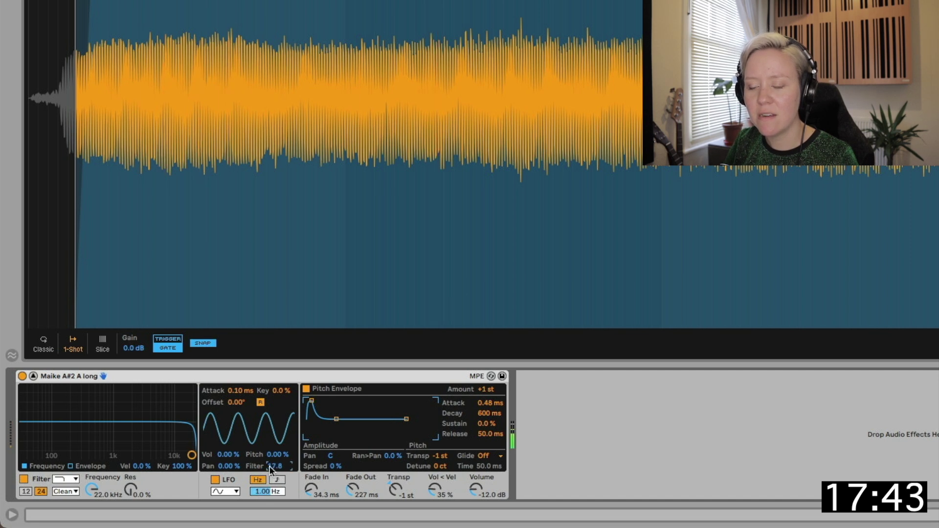
click(277, 480)
drag(271, 496, 272, 489)
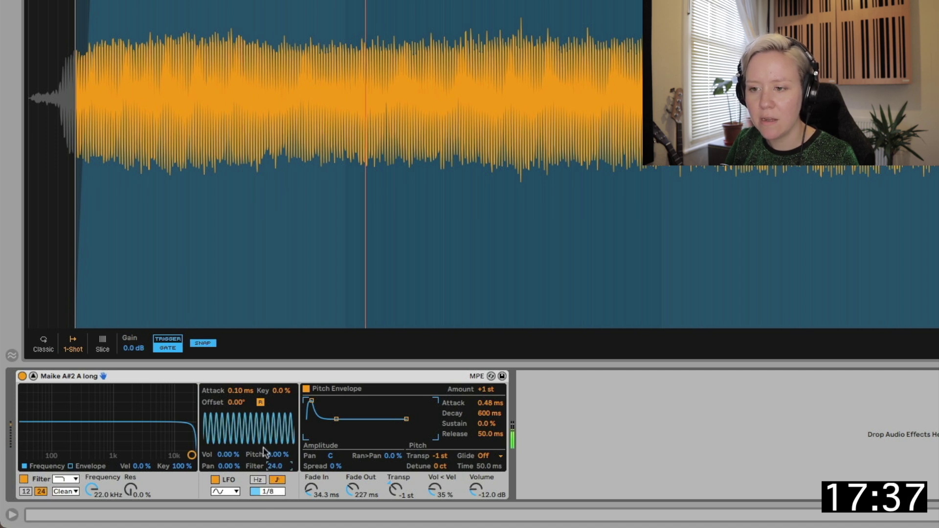
- Set the LFO's Vol to 27.3 %, the filter to 1.75 kHz with 45 % resonance, and the LFO's Filter amount to 13.1
drag(227, 455, 111, 431)
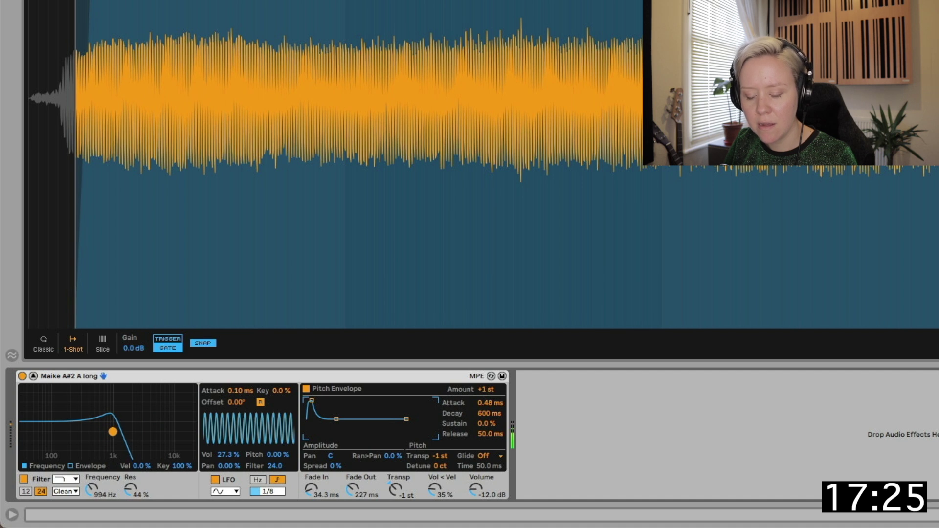
drag(112, 431, 128, 435)
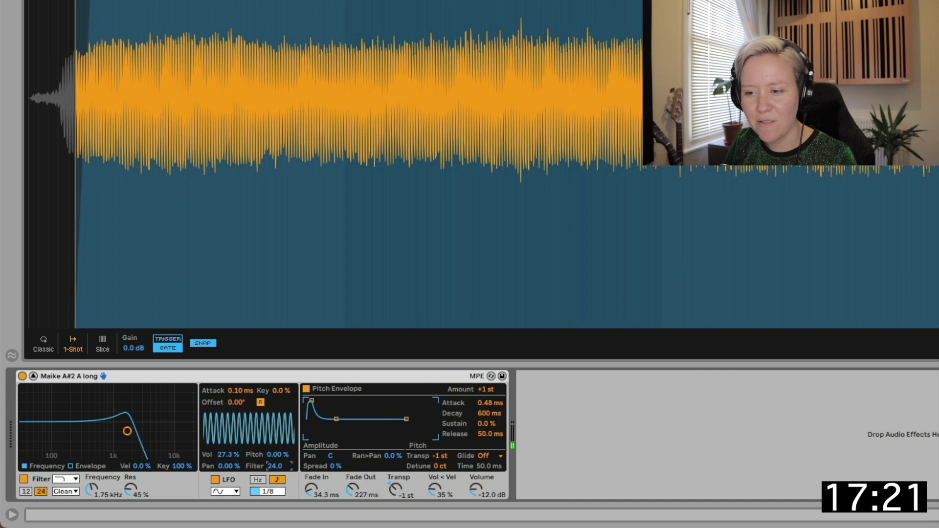
drag(275, 465, 275, 477)
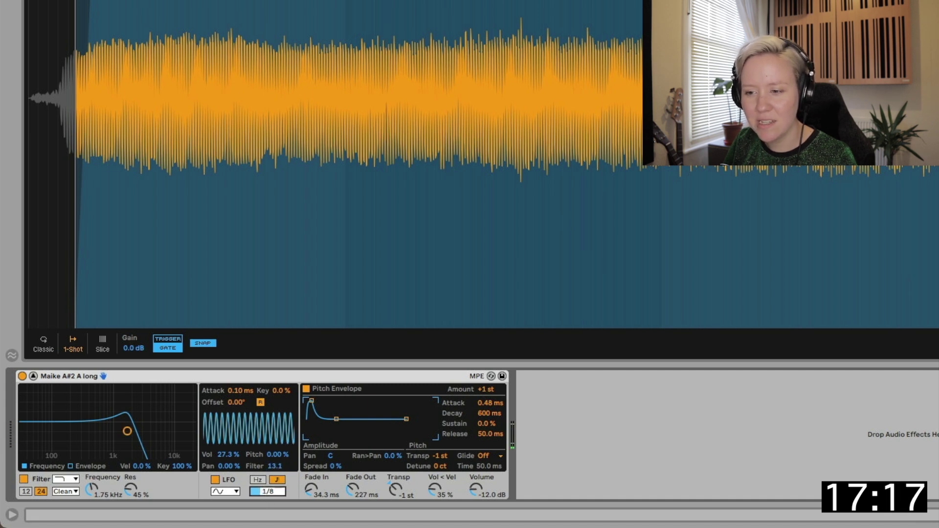
- Set the LFO's synced rate to 1.5 and return Simpler to its compact view
drag(268, 491, 268, 471)
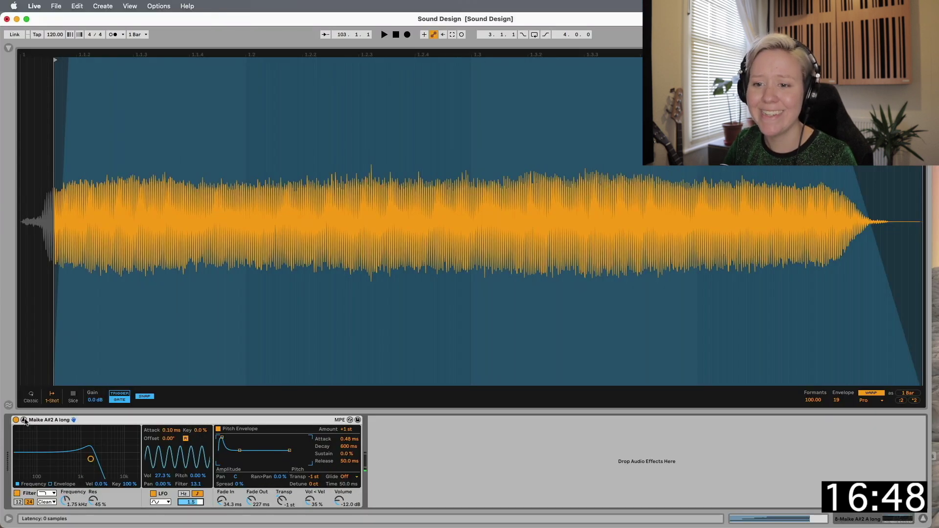
click(24, 420)
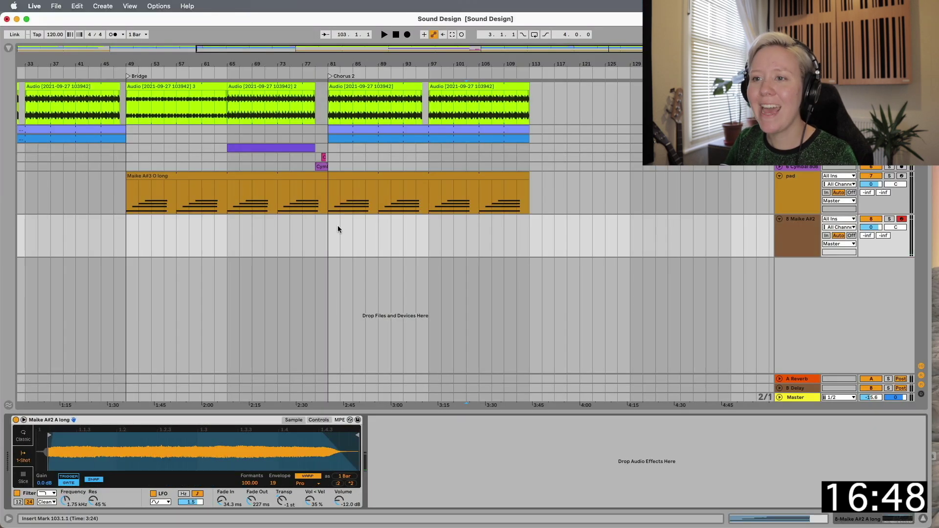
- Insert an empty two-bar MIDI clip at the Bridge marker on the new Simpler track and enlarge its note editor
click(125, 243)
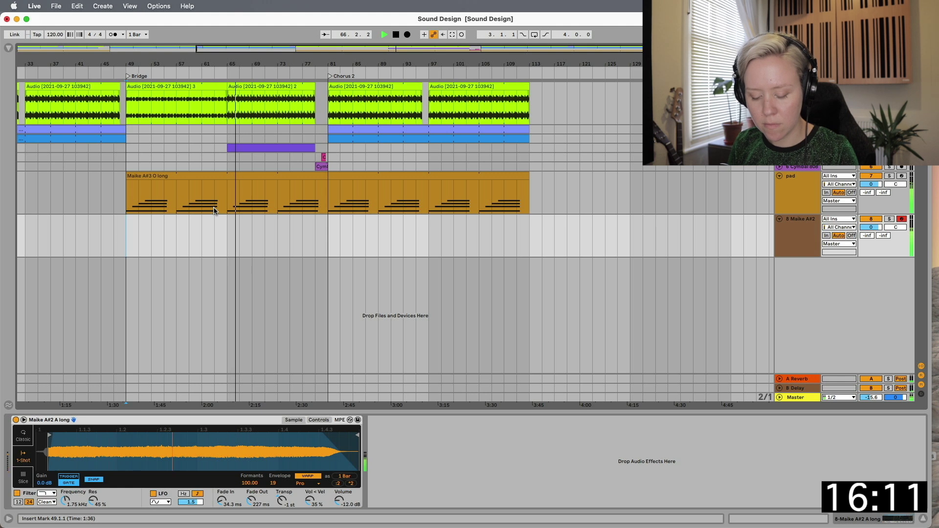
key(space)
key(super+shift+m)
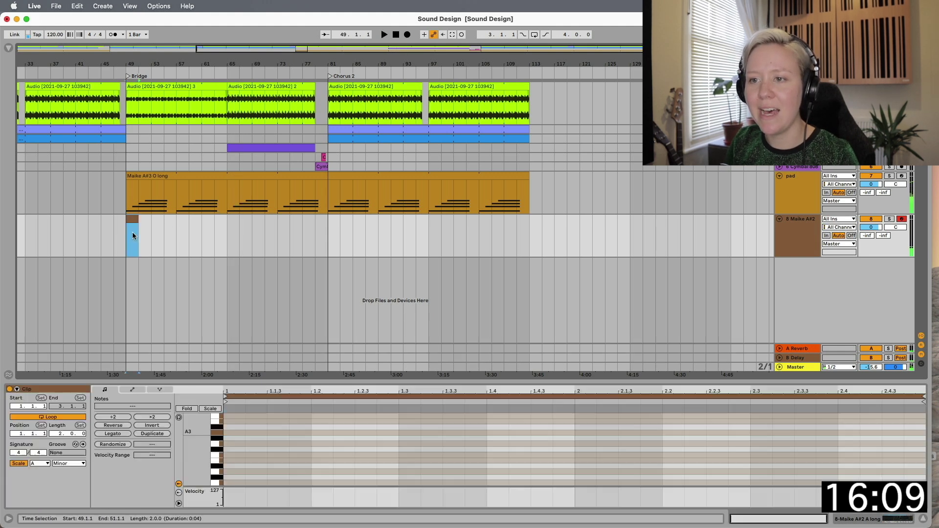
drag(269, 380, 325, 159)
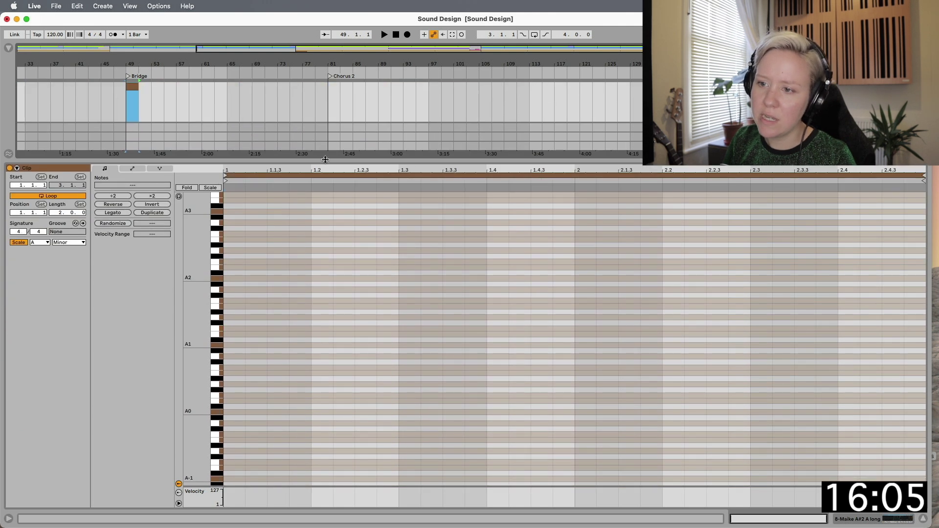
- Draw a C2 note filling the first bar of the clip
double_click(228, 329)
drag(244, 329, 310, 329)
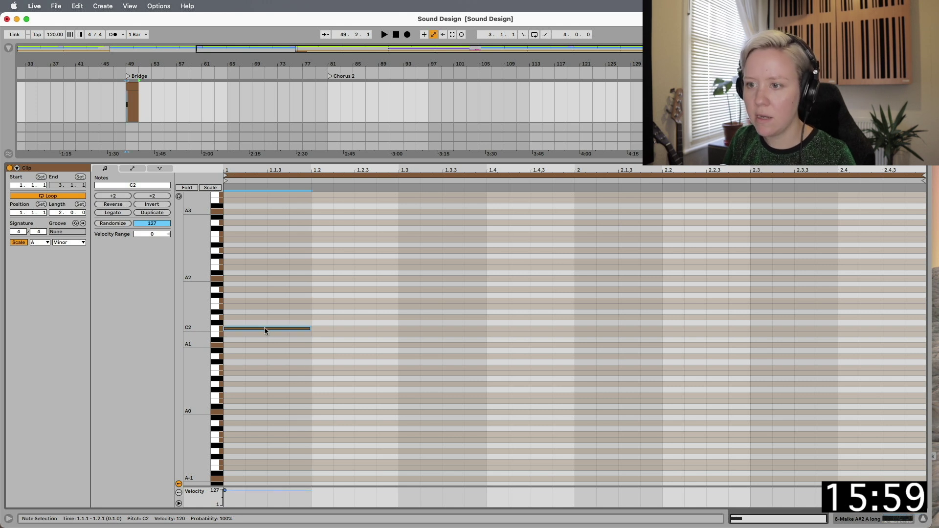
drag(265, 331, 356, 319)
key(super+z)
key(space)
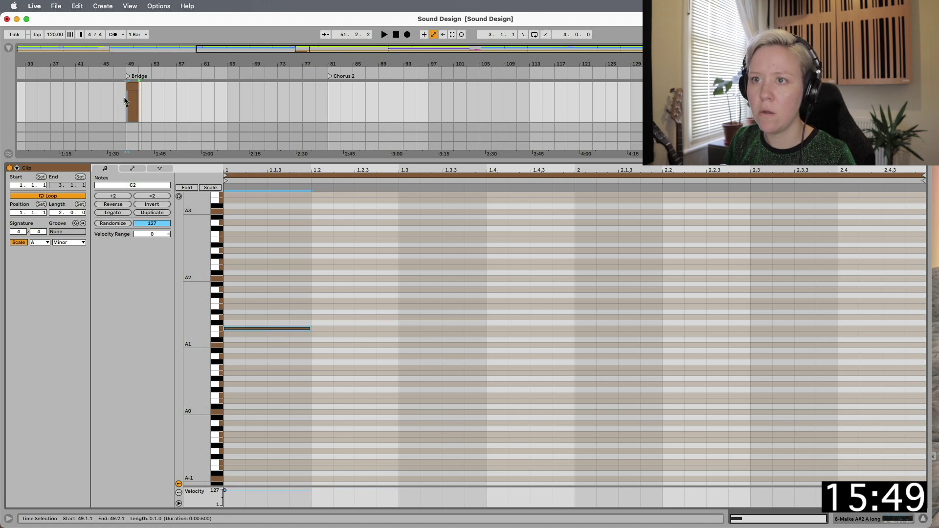
key(space)
drag(310, 328, 573, 328)
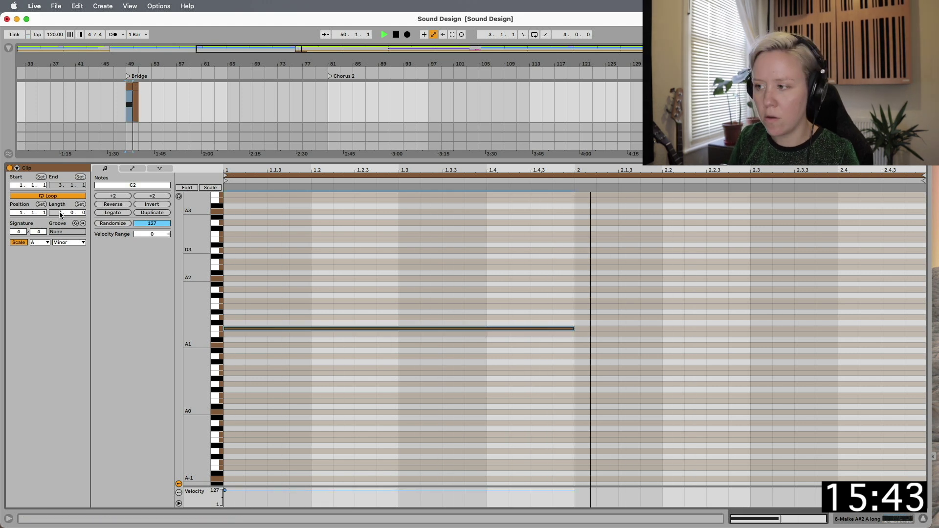
- Set the clip's loop length to 4 bars, extend the clip to bar 53 and play it back
text(4)
key(Return)
key(space)
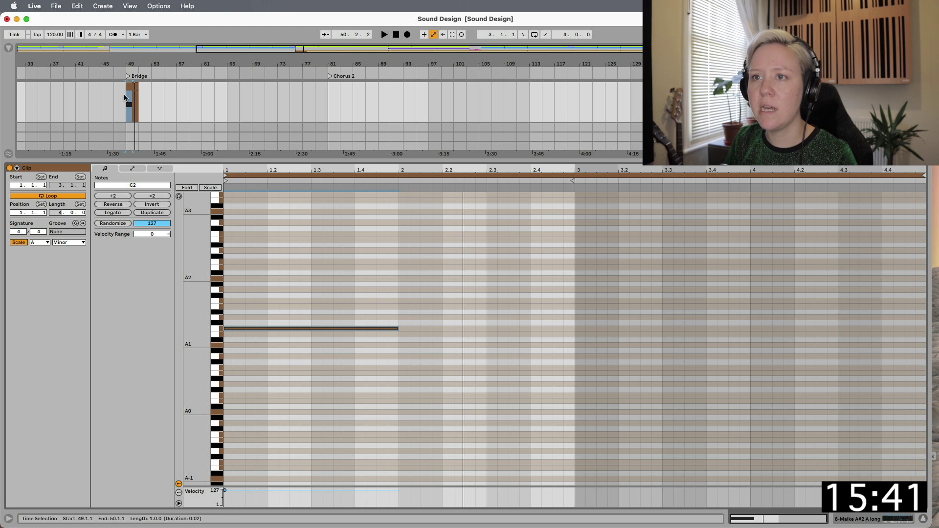
drag(136, 86, 151, 86)
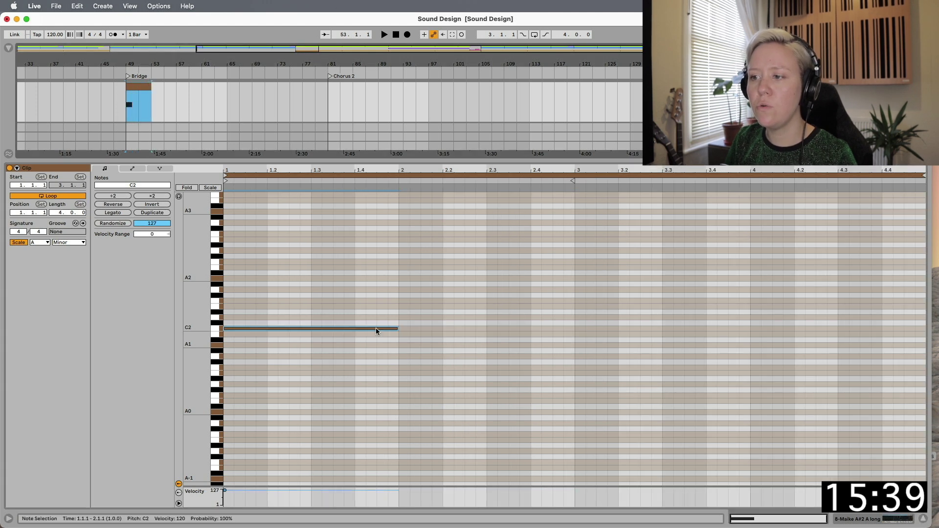
key(space)
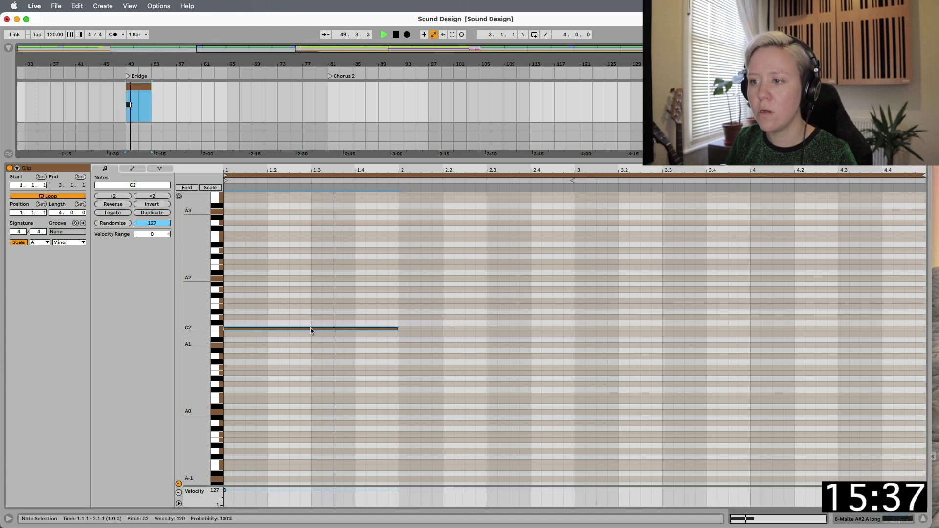
key(space)
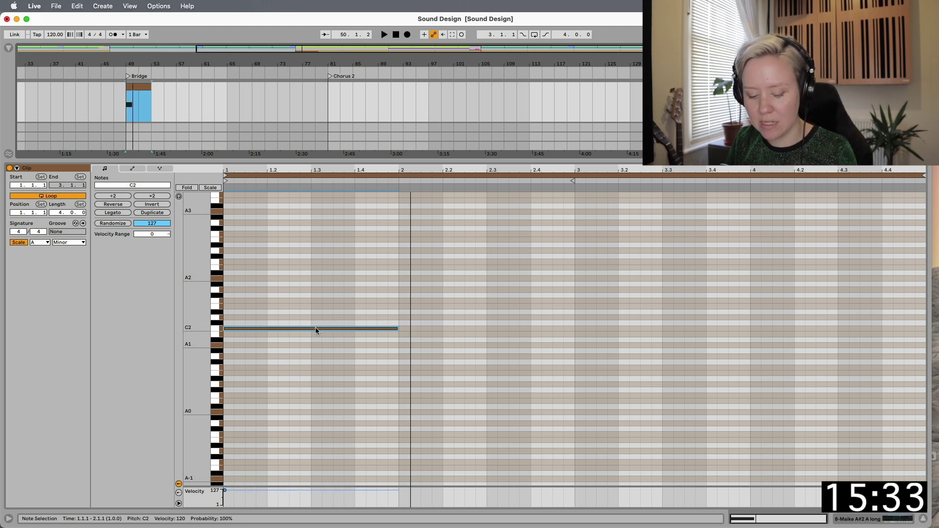
- Copy the C2 note to bar 2 of the clip, raise it to D#2 and audition it
drag(316, 329, 488, 317)
key(space)
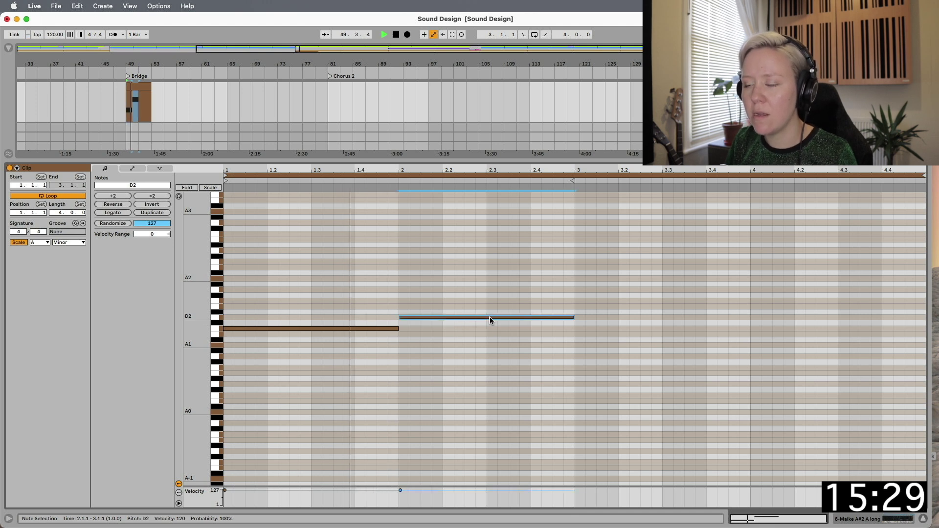
key(Up)
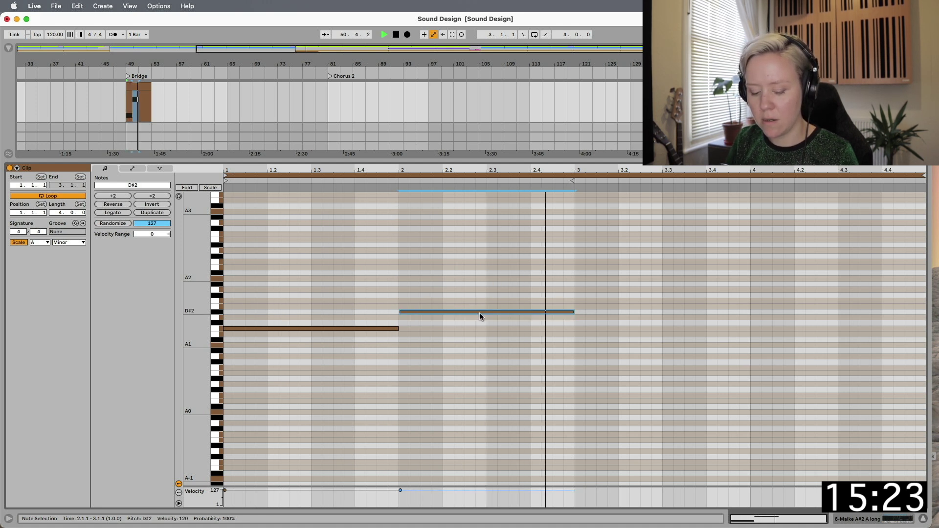
key(space)
- Copy the one-bar note to bar 3 as A#1 and to bar 4 as C2
drag(480, 316, 656, 345)
key(space)
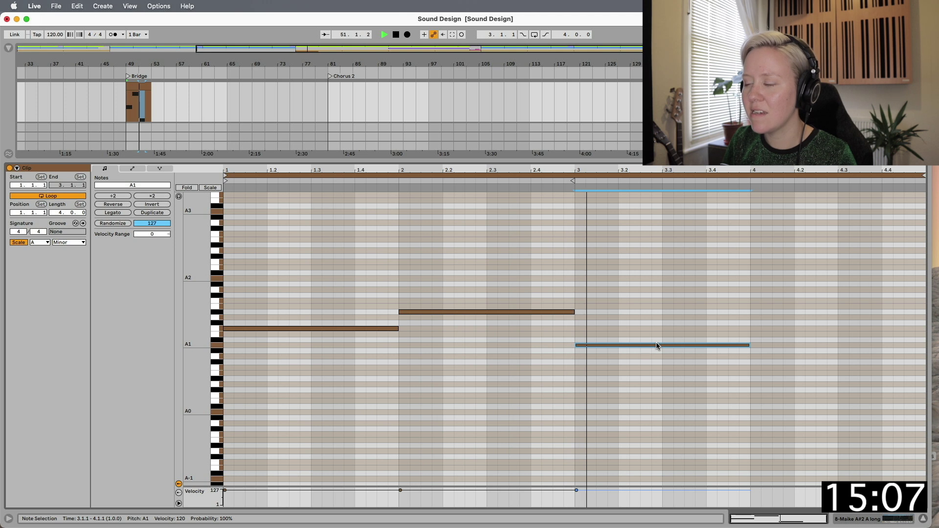
drag(655, 342, 822, 330)
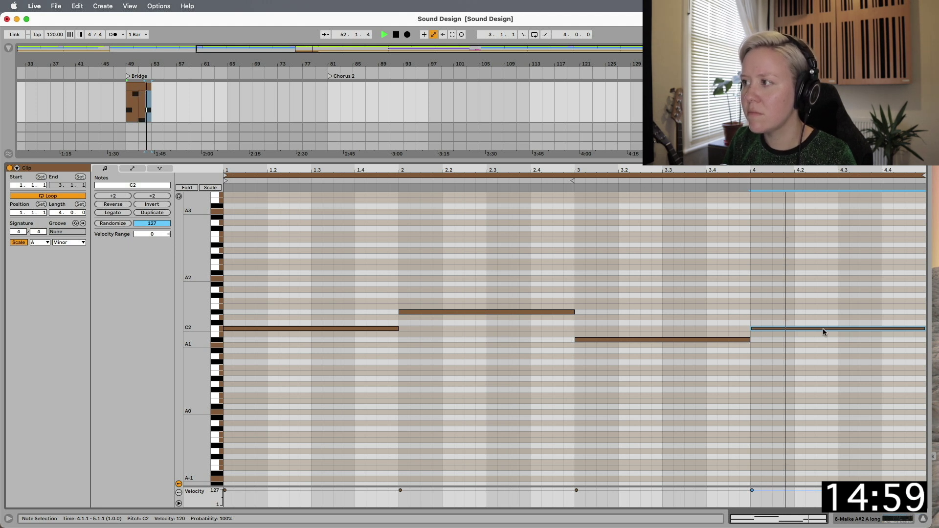
- Shrink the note editor and extend the looped bass clip through the Bridge to the Chorus 2 marker
drag(588, 162, 489, 489)
key(space)
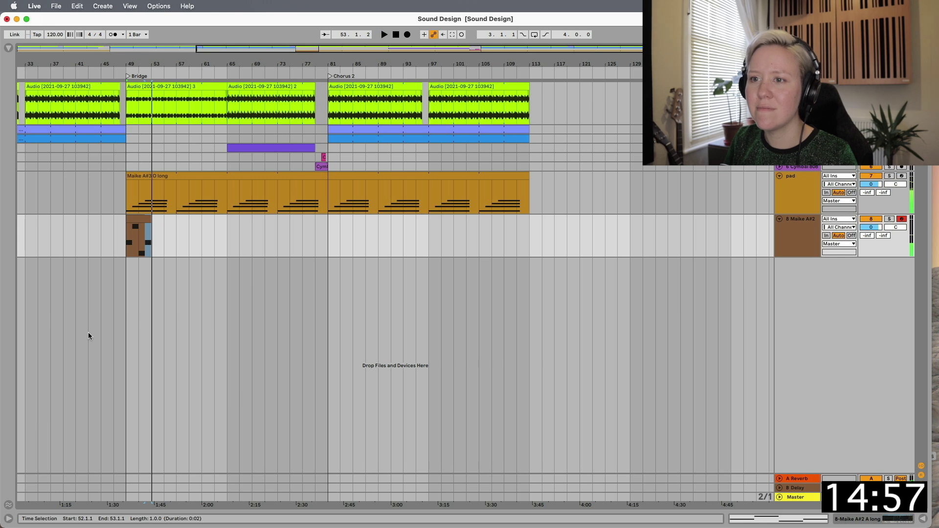
drag(148, 219, 326, 219)
- Play the arrangement from Chorus 2 and from the Bridge to check the bass part, viewing its device and clip
click(334, 247)
key(space)
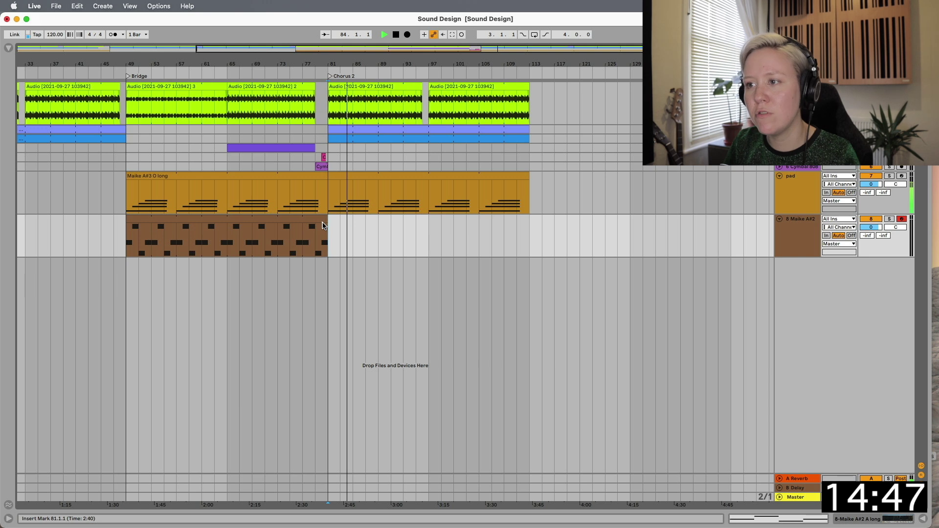
double_click(799, 241)
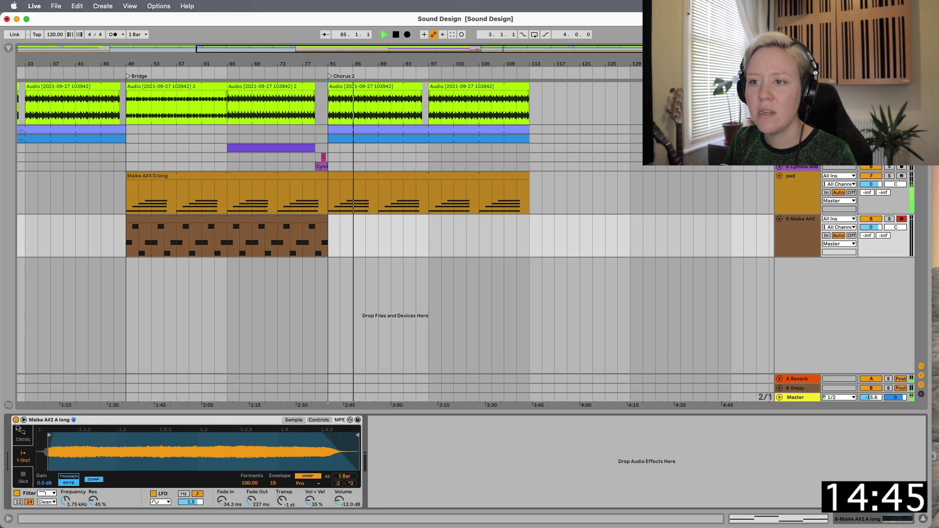
click(262, 219)
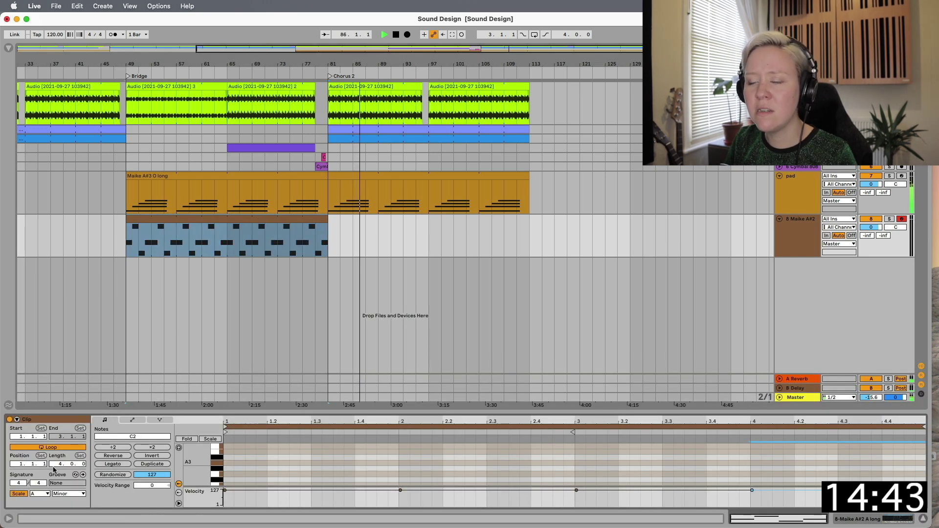
key(space)
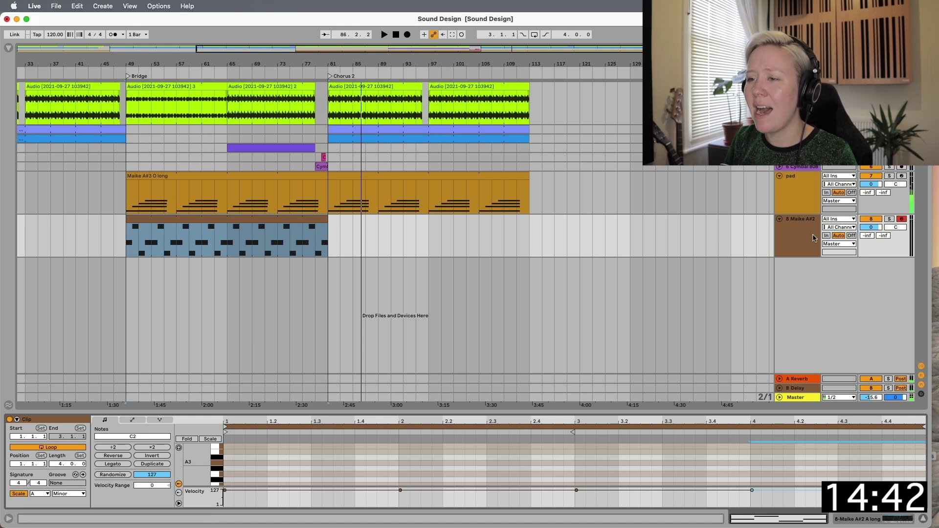
click(128, 242)
key(space)
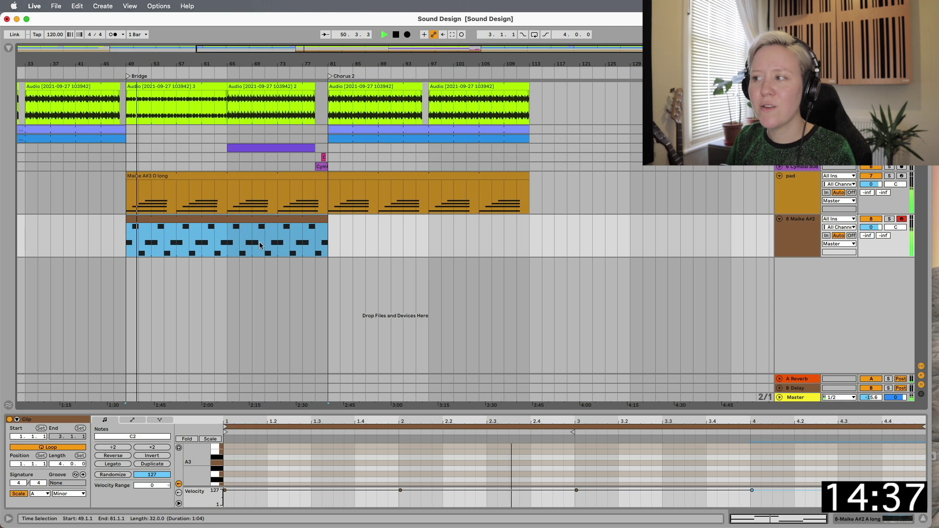
click(839, 269)
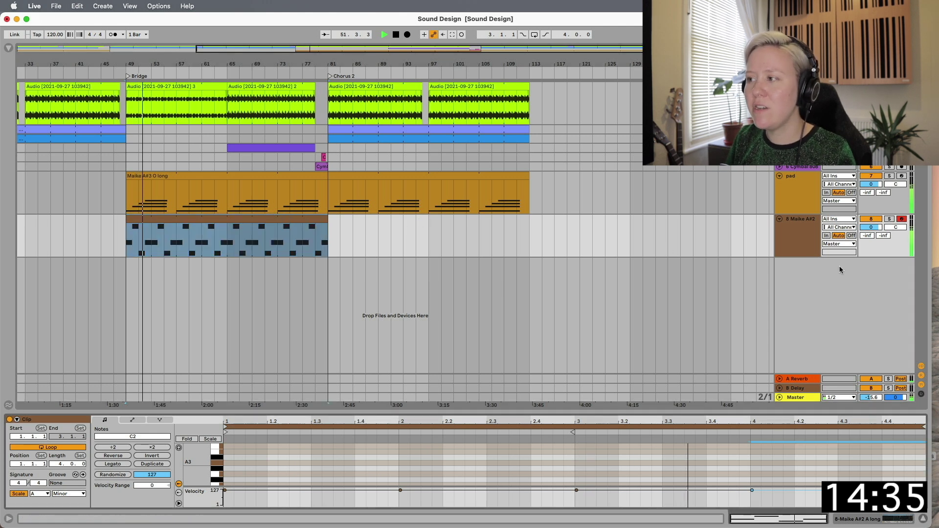
- Rename the track holding the new bass clip as bass1 and duplicate it
click(802, 235)
key(space)
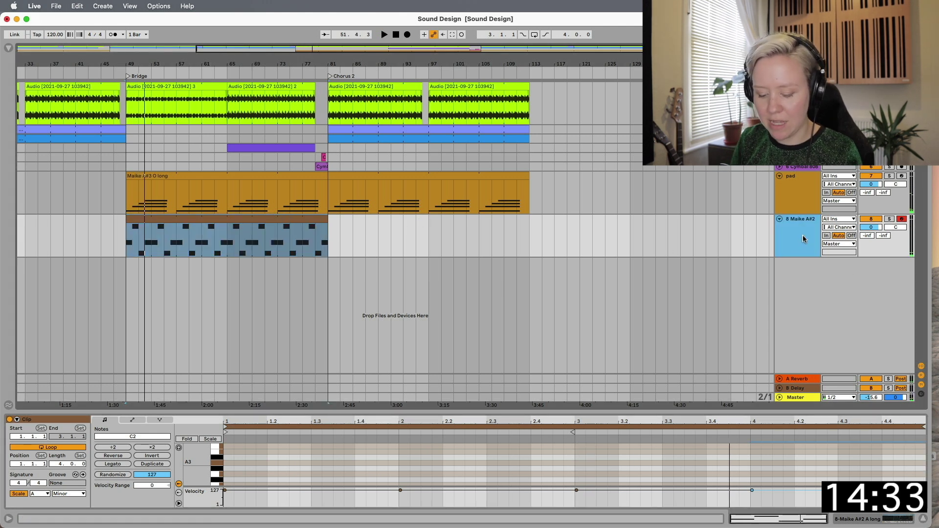
key(Return)
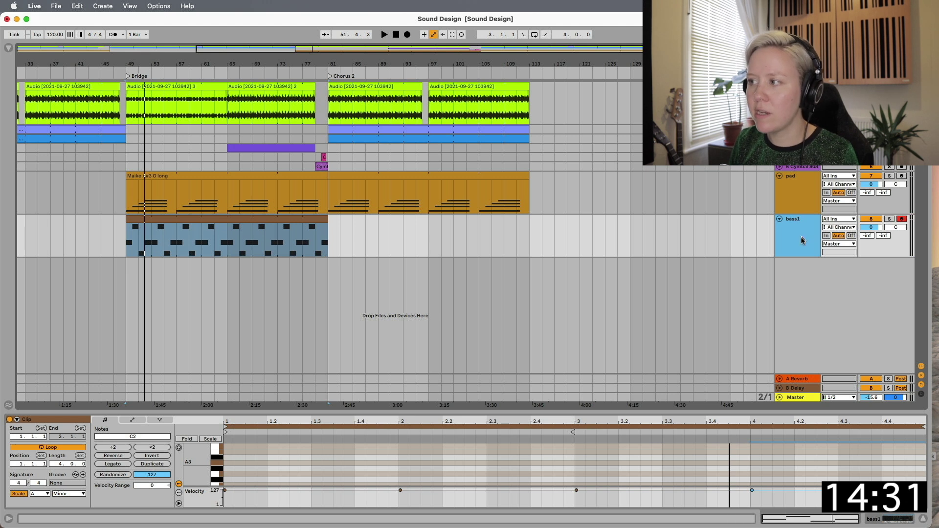
click(717, 240)
click(806, 248)
key(super+d)
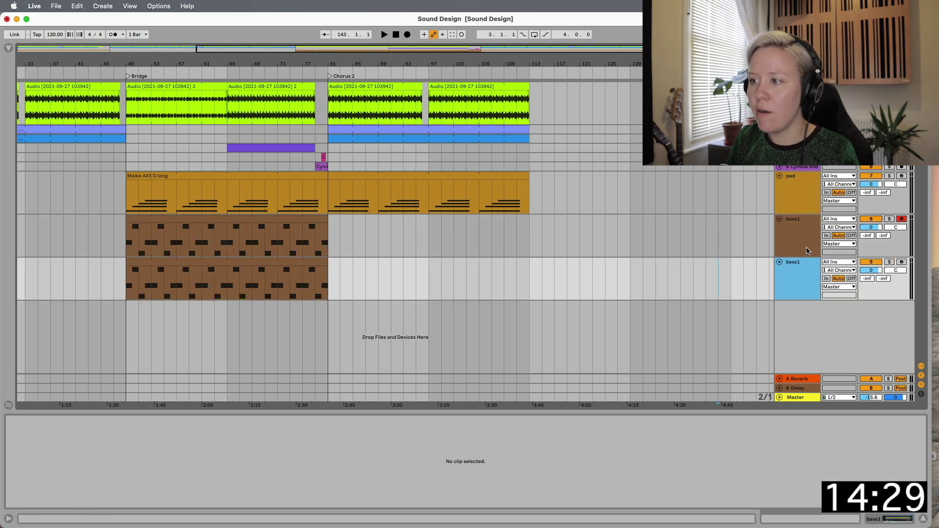
- Set the duplicated track's Simpler transposition to -13 st and play back both bass layers
click(189, 260)
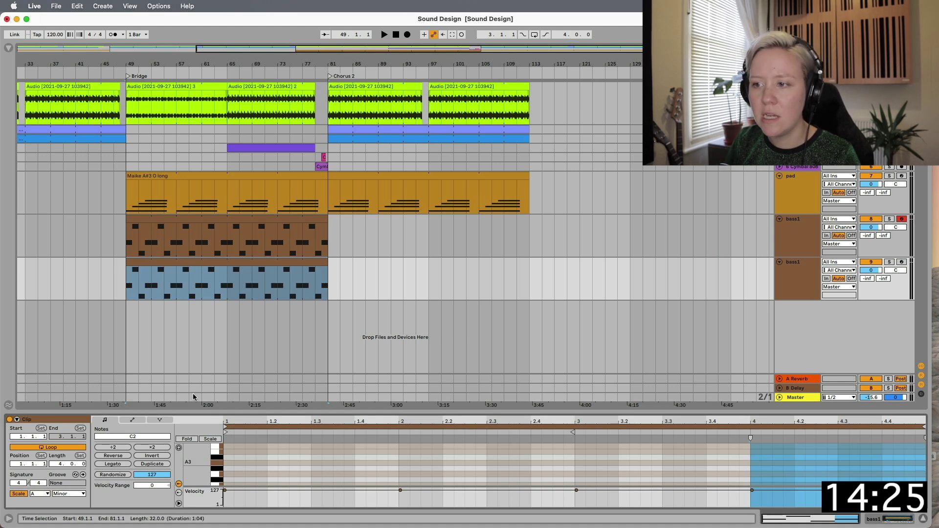
double_click(797, 285)
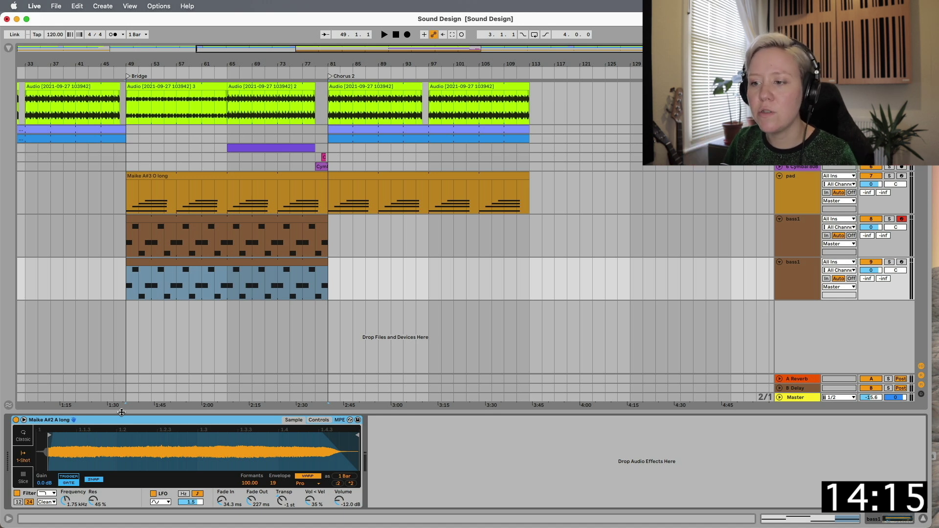
click(23, 420)
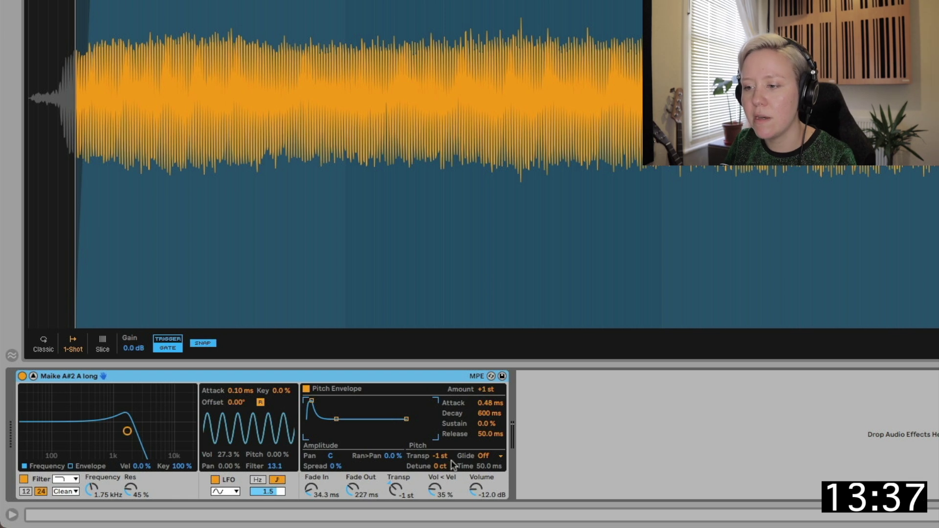
drag(442, 460, 443, 469)
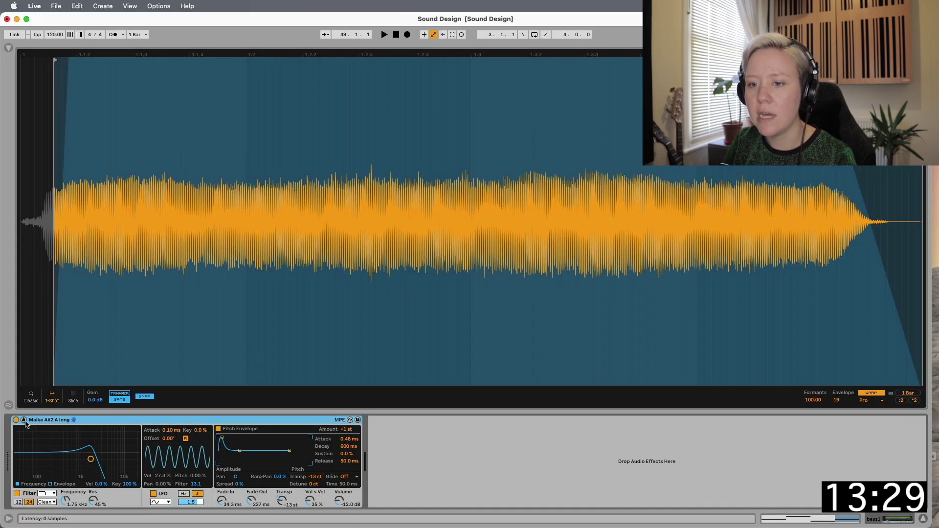
click(24, 419)
key(space)
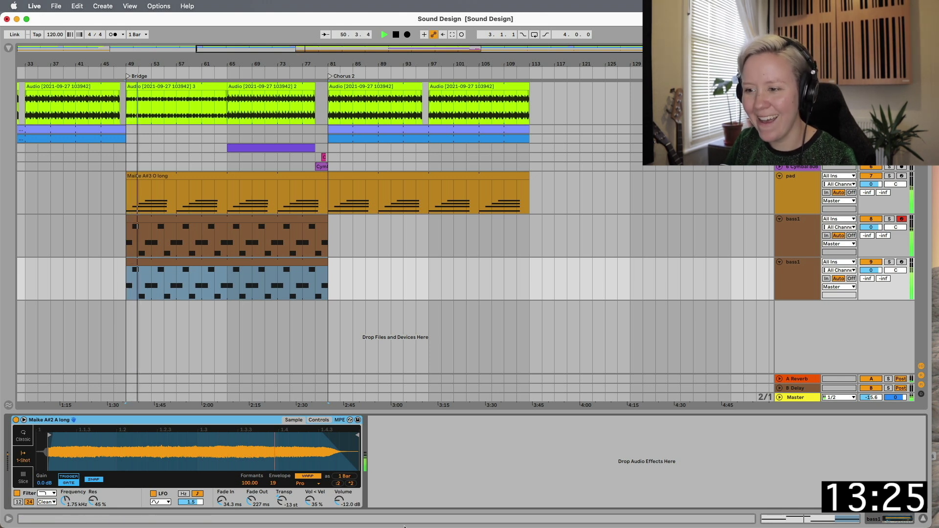
click(351, 483)
key(space)
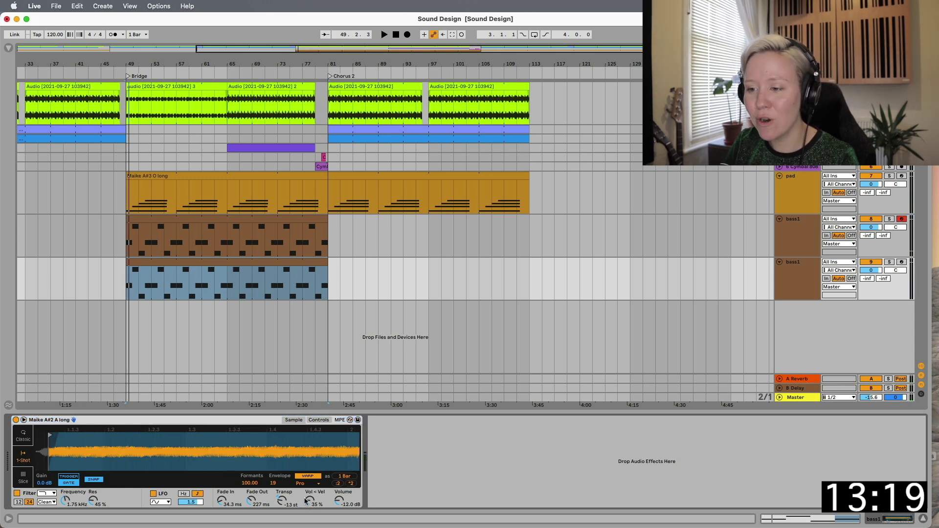
- Check the duplicate's Simpler controls, show its clip's notes in a taller editor and play from the Bridge
click(318, 420)
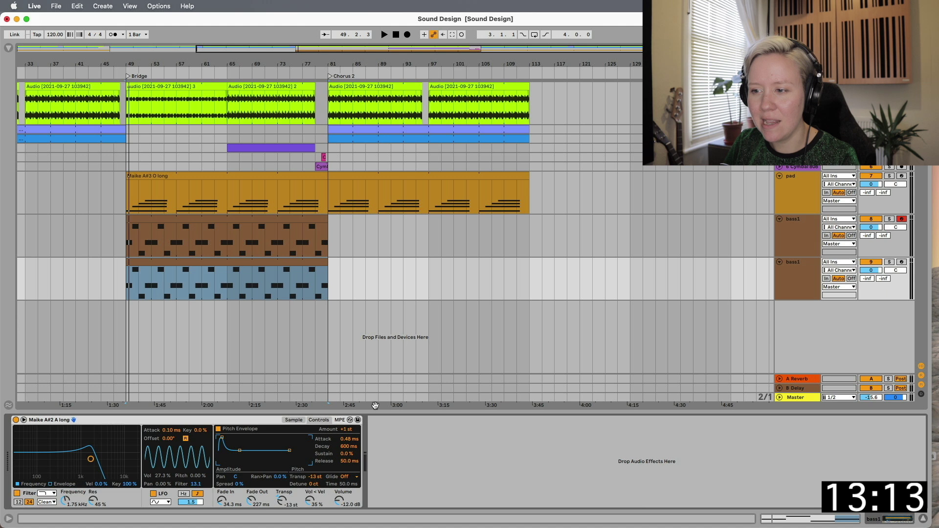
double_click(223, 261)
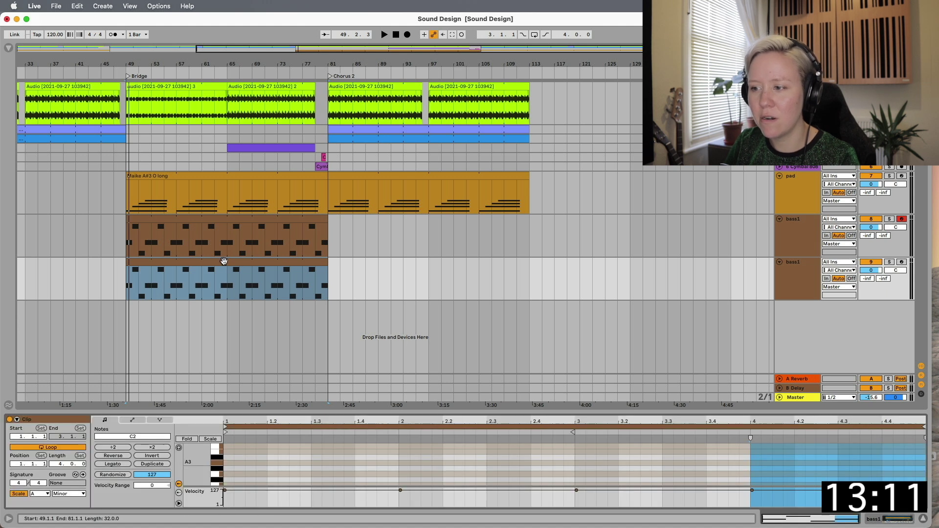
drag(284, 412, 290, 389)
key(space)
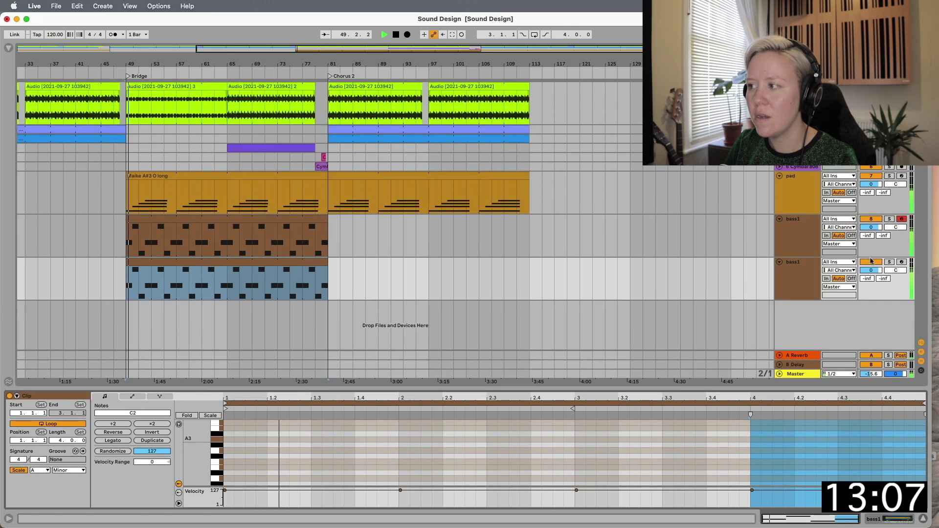
- Set the duplicate bass track's Simpler Glide mode to Glide and play from the Bridge
double_click(804, 286)
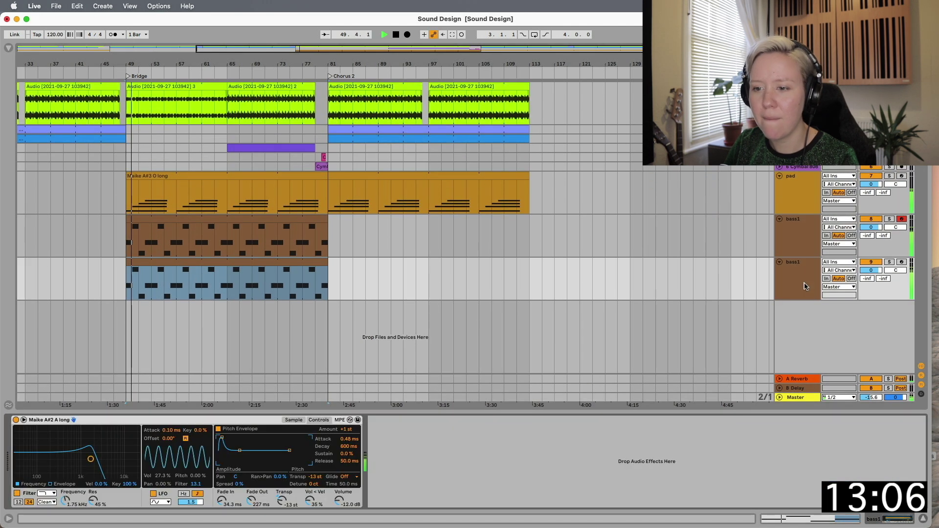
click(294, 420)
scroll(201, 461, down, 2)
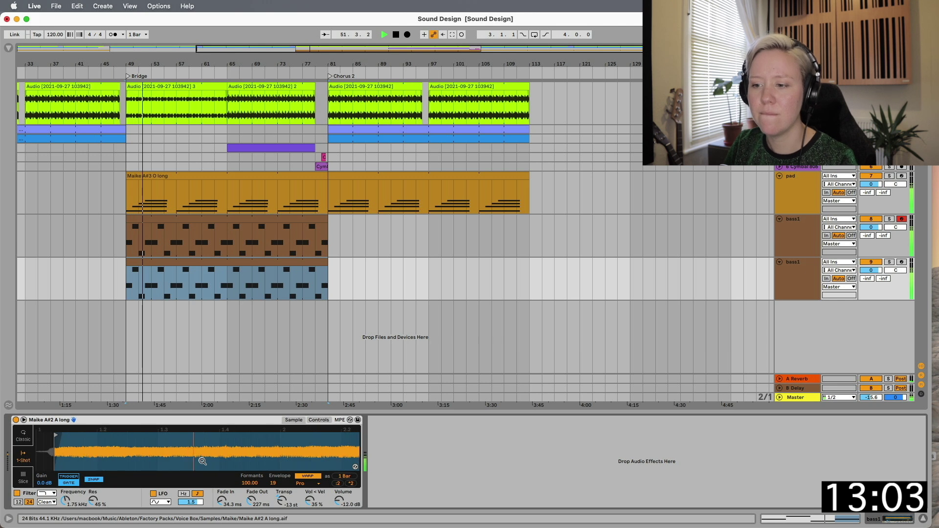
click(321, 419)
click(346, 477)
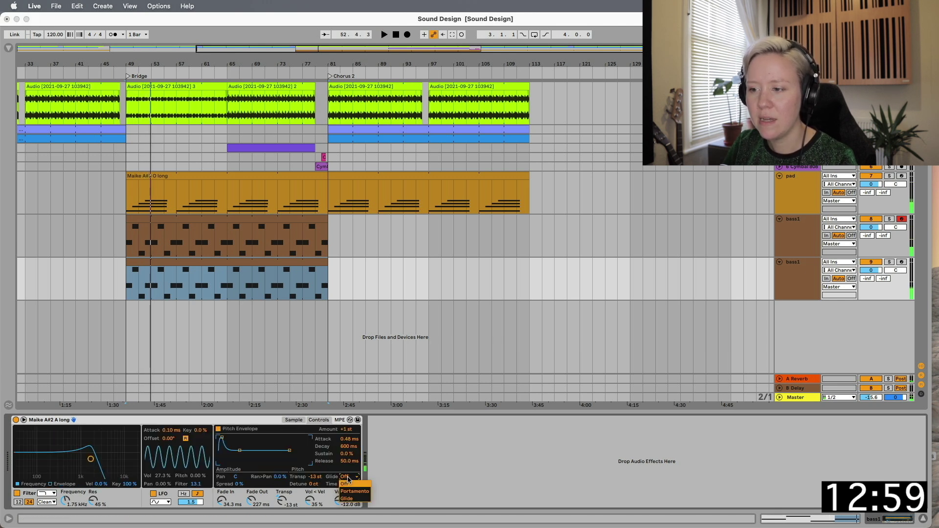
click(347, 499)
key(space)
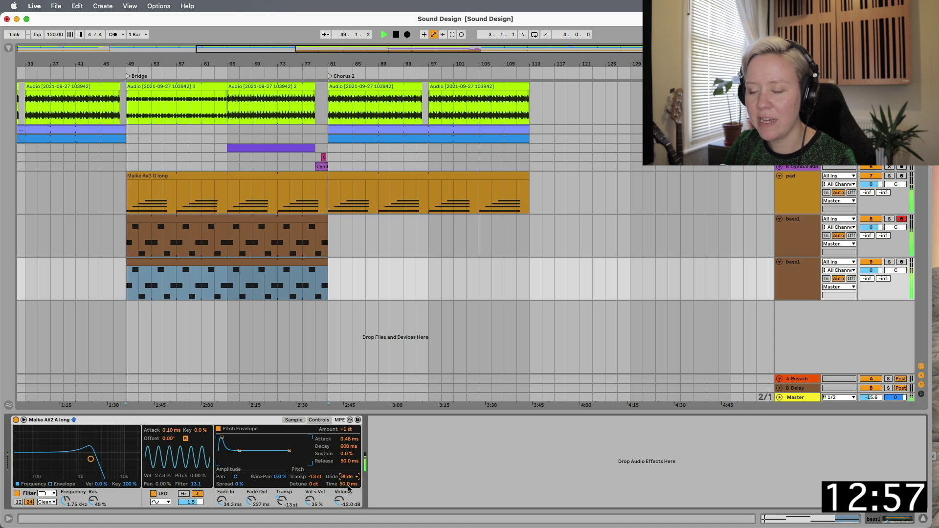
- In the duplicate's bass clip, lengthen the first three notes so that each overlaps its neighbour slightly, and play from the Bridge
double_click(170, 261)
key(space)
drag(435, 387, 424, 214)
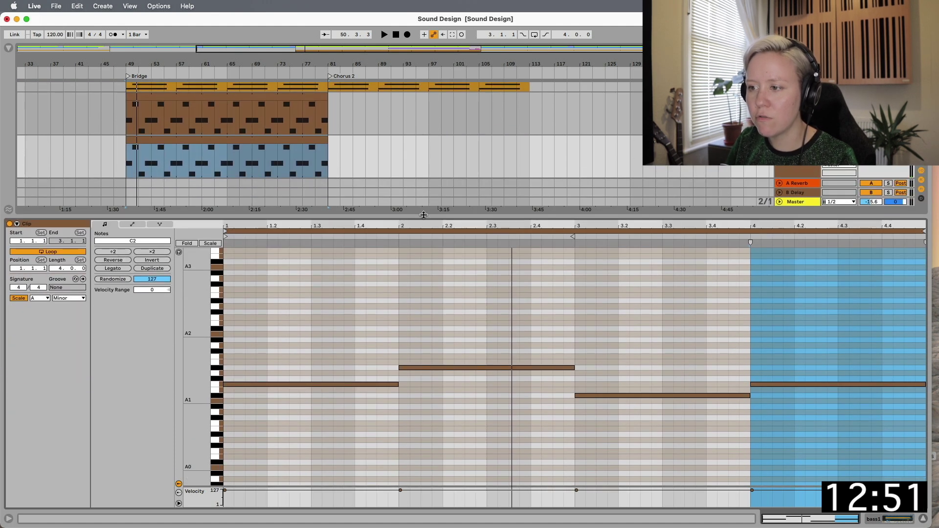
mouse_move(396, 384)
mouse_down()
mouse_move(410, 384)
mouse_move(389, 370)
mouse_up()
key(space)
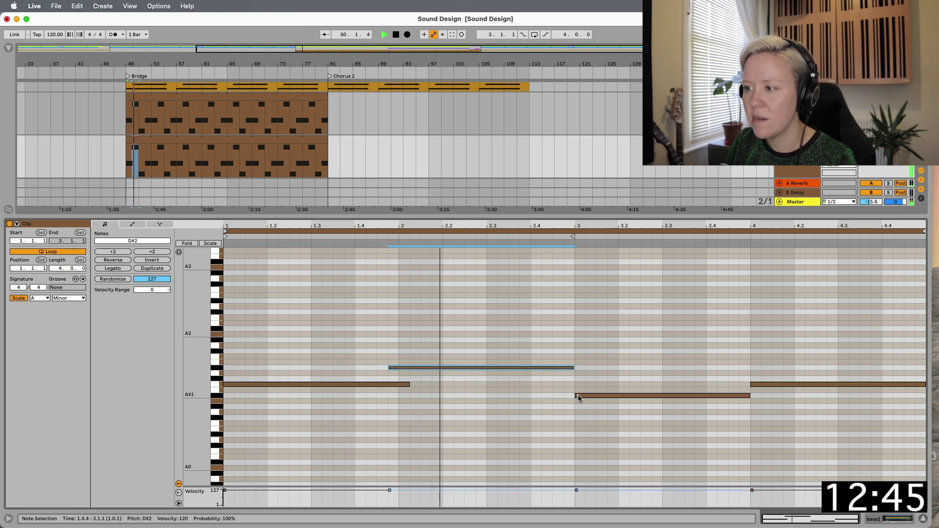
drag(575, 395, 582, 369)
drag(755, 396, 764, 395)
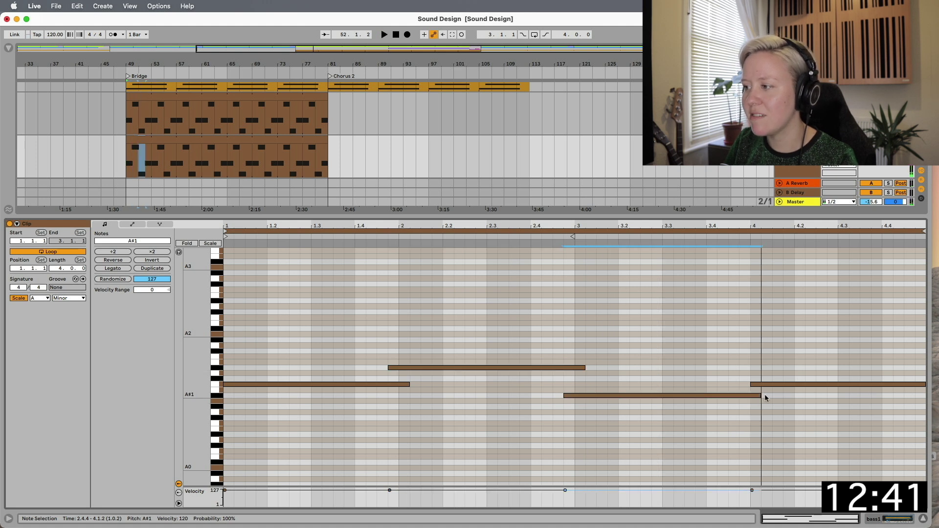
click(752, 385)
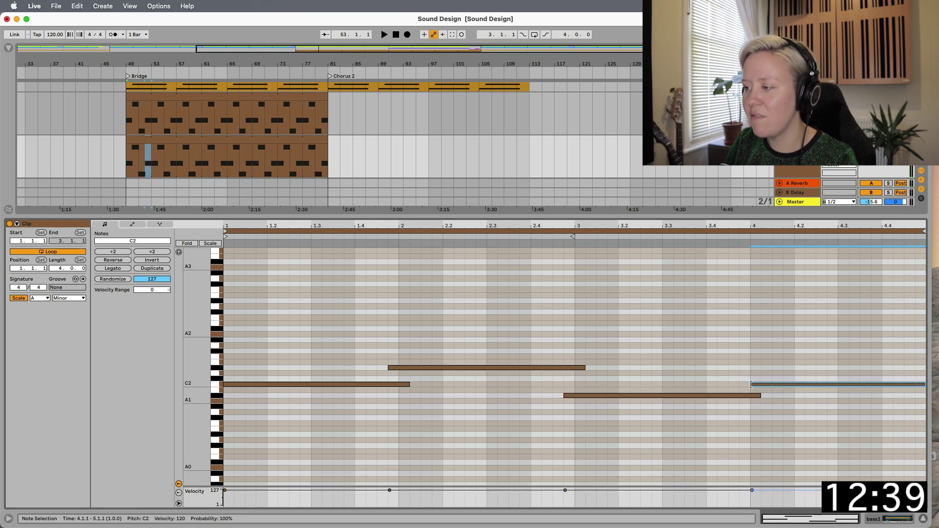
key(space)
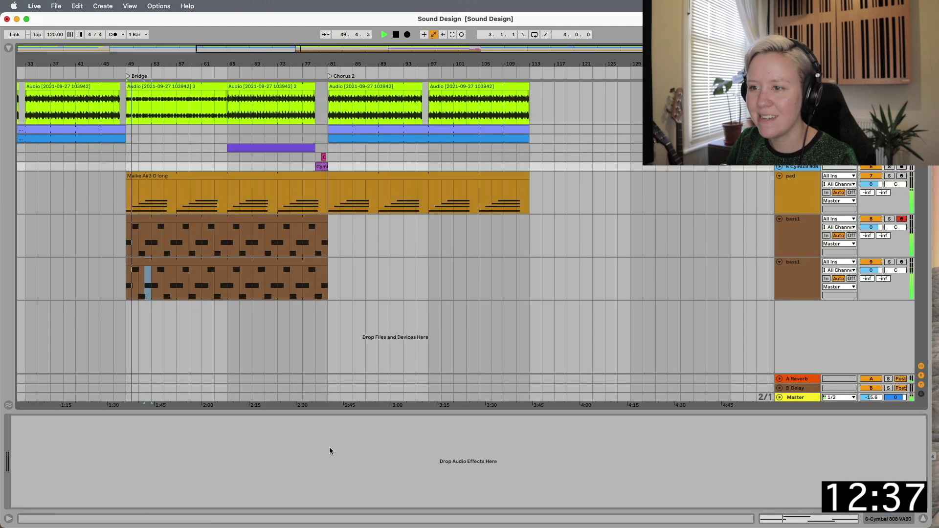
- Adjust the duplicate bass Simpler's glide time to 2.37 s during playback
click(793, 275)
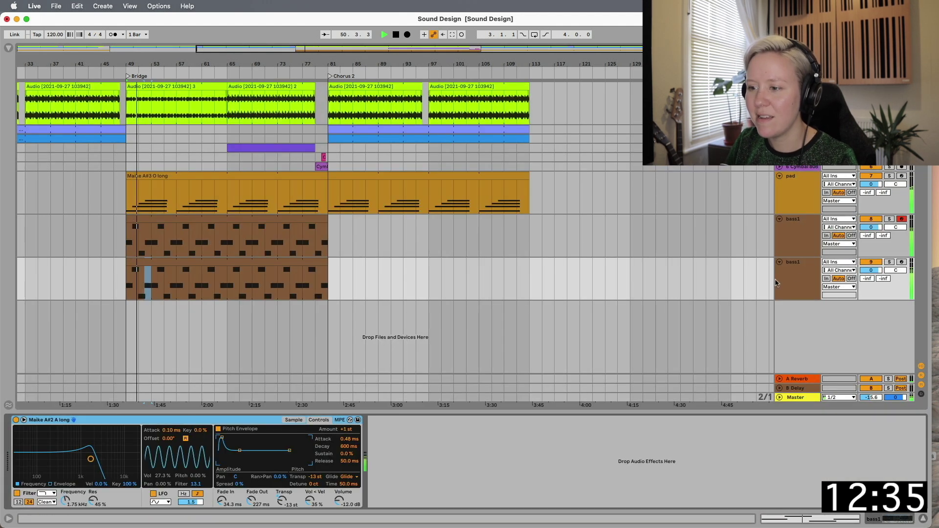
drag(343, 484, 342, 459)
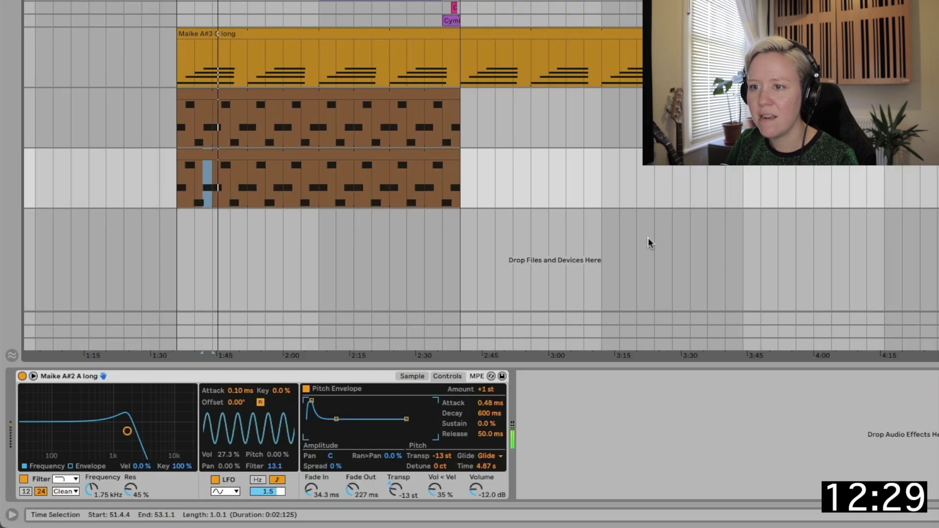
drag(488, 467, 488, 489)
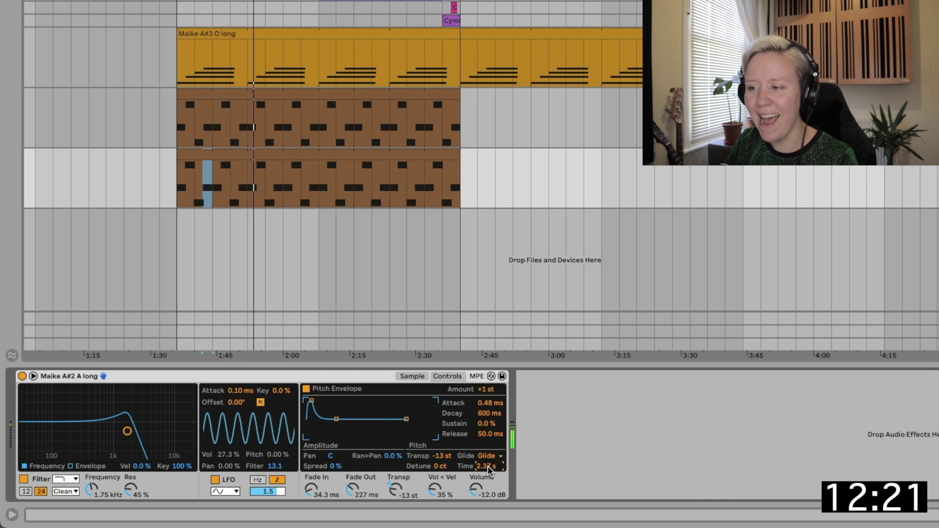
- Set the duplicate bass sample's warp Envelope to 155 and Formants to 74.22 while playing
click(412, 378)
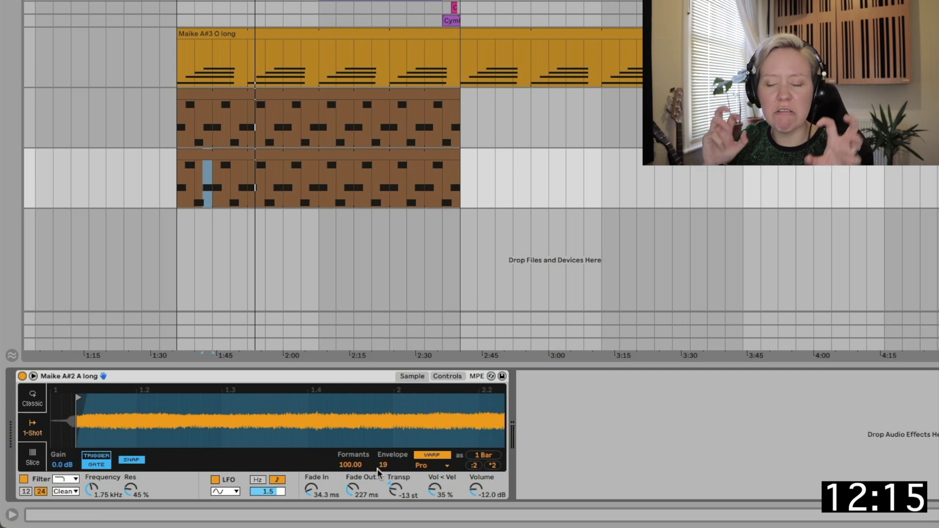
key(space)
drag(390, 465, 388, 419)
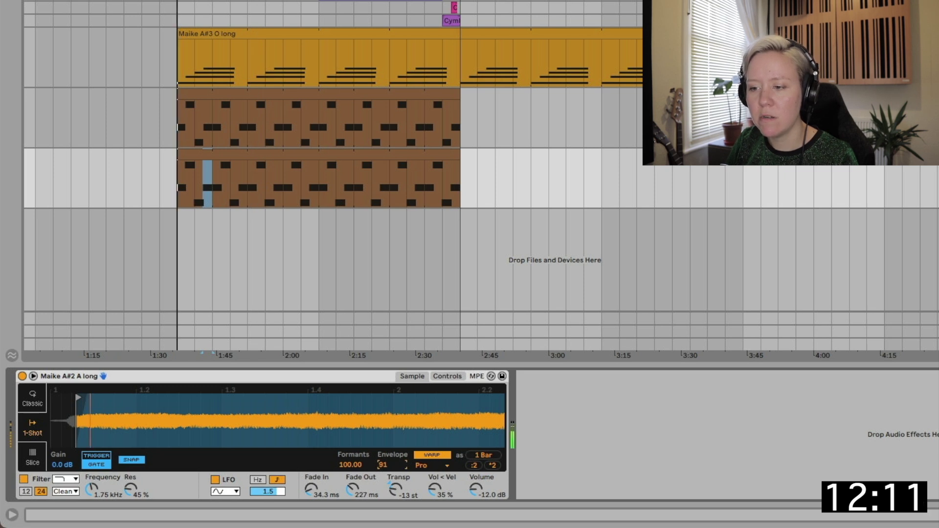
drag(388, 465, 387, 464)
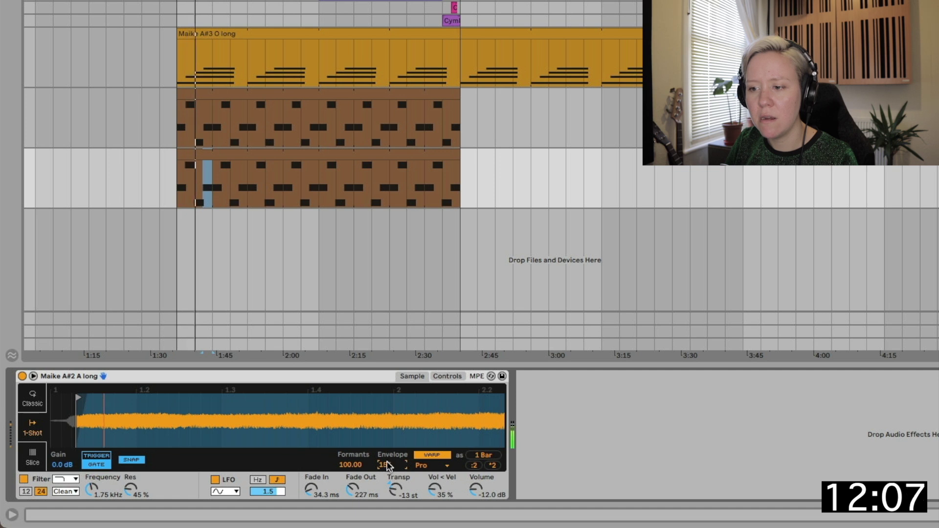
mouse_move(364, 465)
mouse_down()
mouse_move(364, 482)
mouse_move(359, 463)
mouse_up()
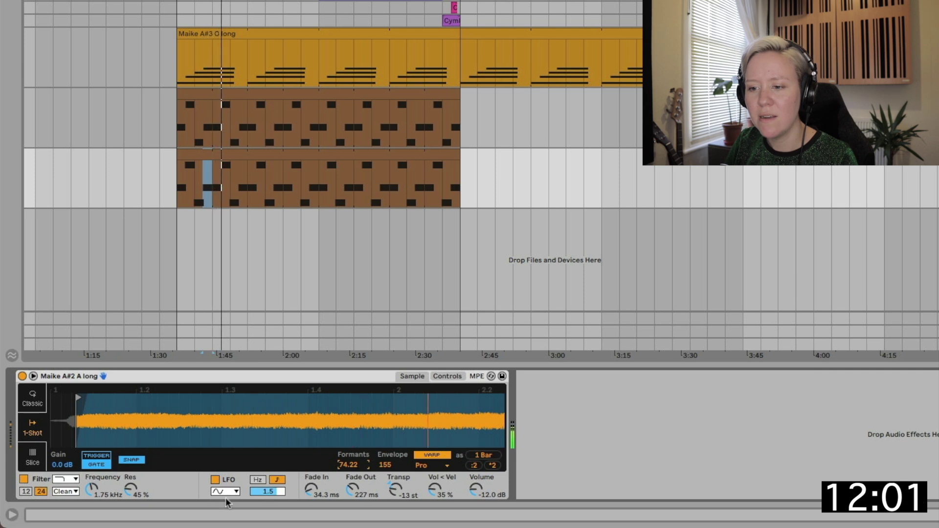
- Set the duplicate bass Simpler's filter frequency to 1.30 kHz with 44% resonance
click(452, 376)
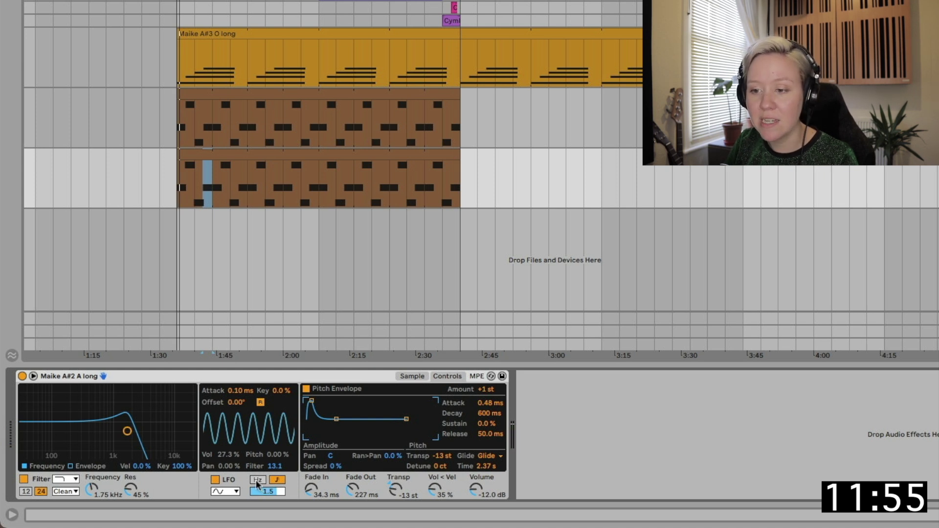
mouse_move(124, 430)
mouse_down()
mouse_move(146, 437)
mouse_move(119, 431)
mouse_up()
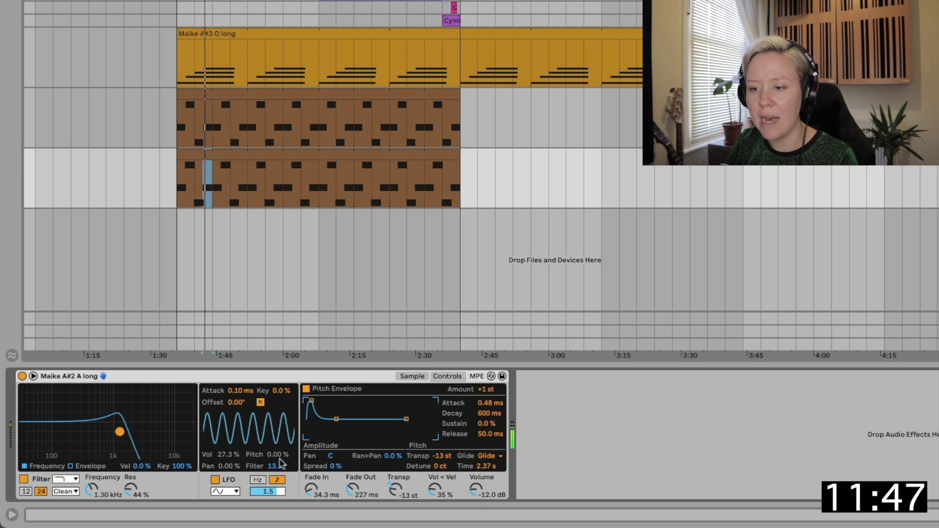
- Try a square LFO waveform and a 1/3 LFO rate on the duplicate bass, and return to the sine waveform
click(231, 492)
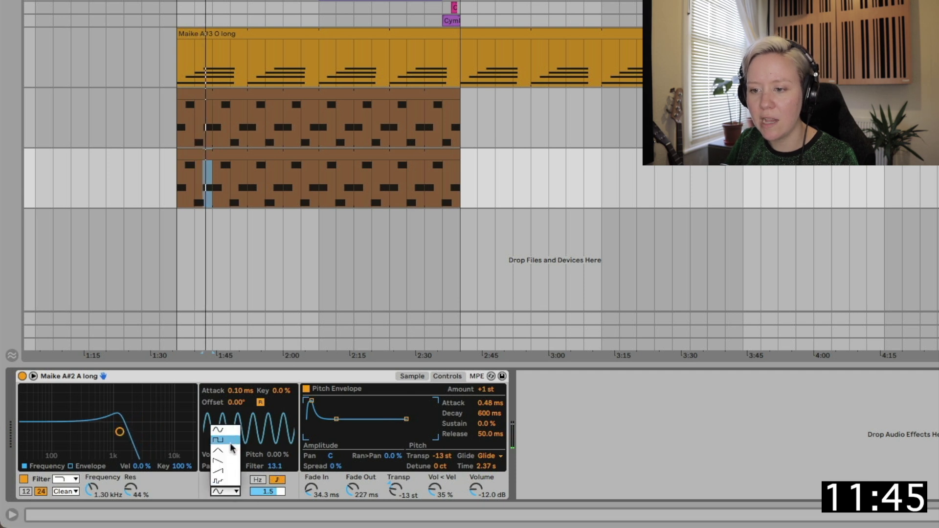
click(231, 443)
drag(267, 492, 267, 502)
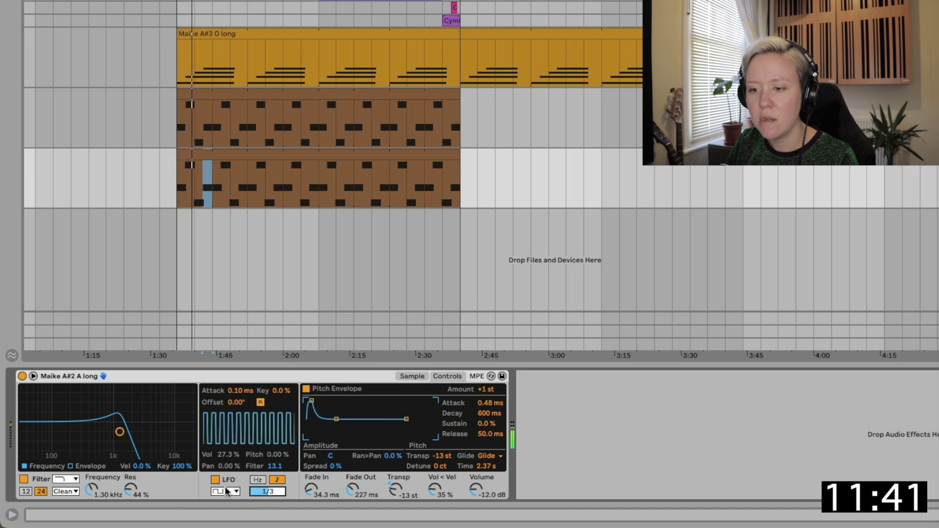
click(227, 490)
click(231, 426)
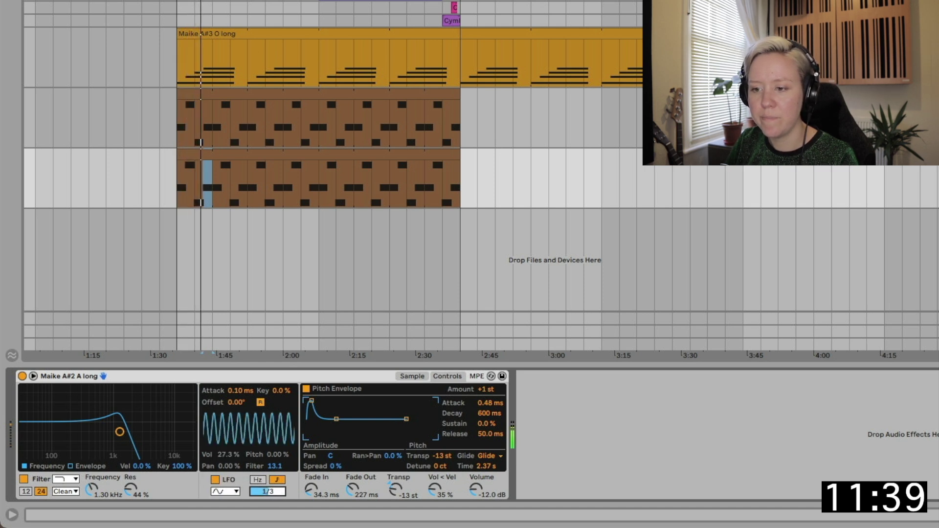
- Set the LFO rate to 4, its filter amount to 24.0 and volume amount to 31.2%, and replay from the Bridge
mouse_move(274, 466)
mouse_down()
mouse_move(268, 489)
mouse_move(268, 480)
mouse_up()
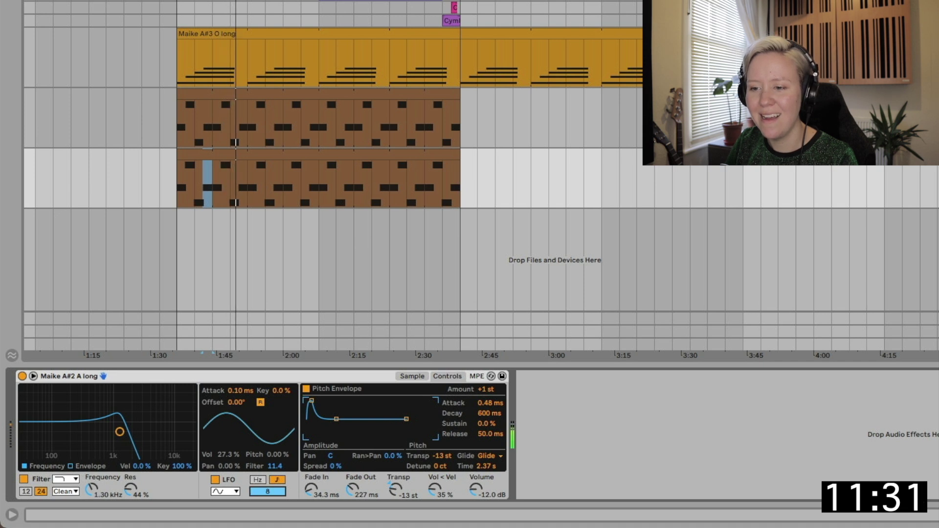
drag(274, 491, 274, 494)
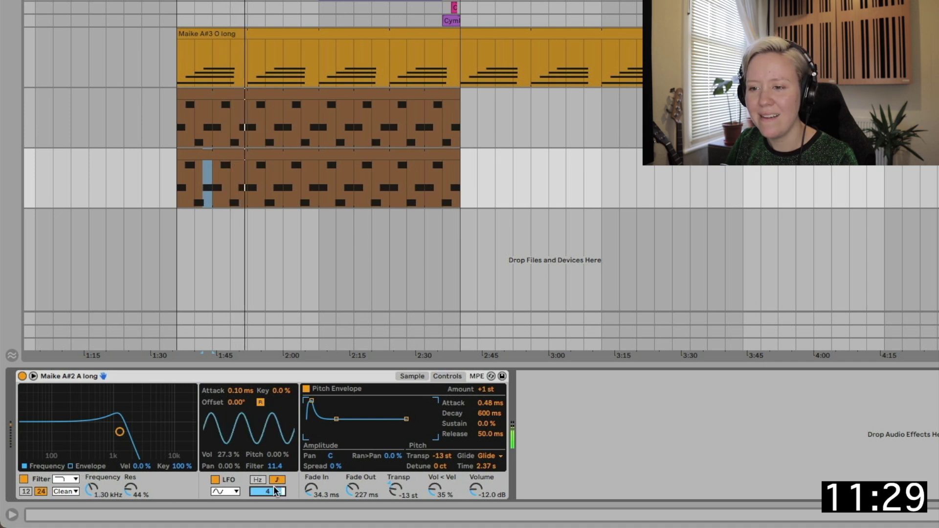
drag(228, 455, 277, 453)
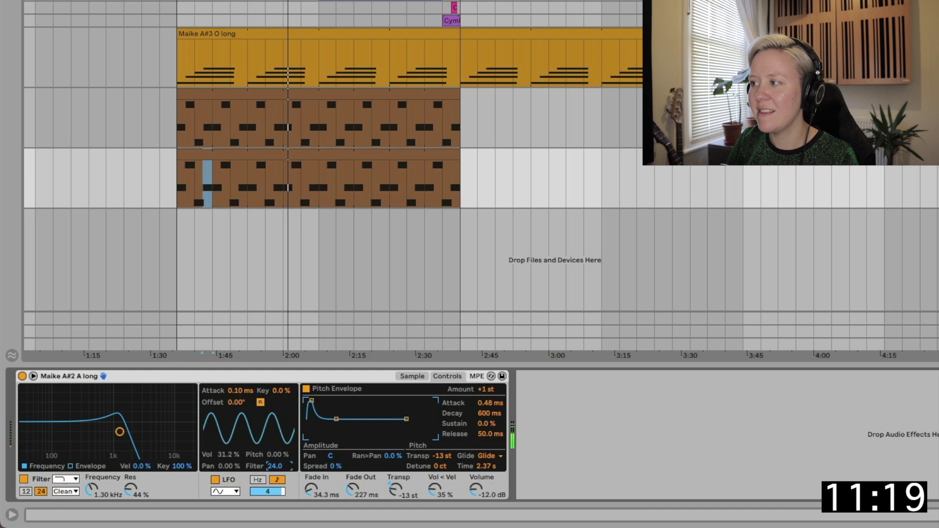
key(space)
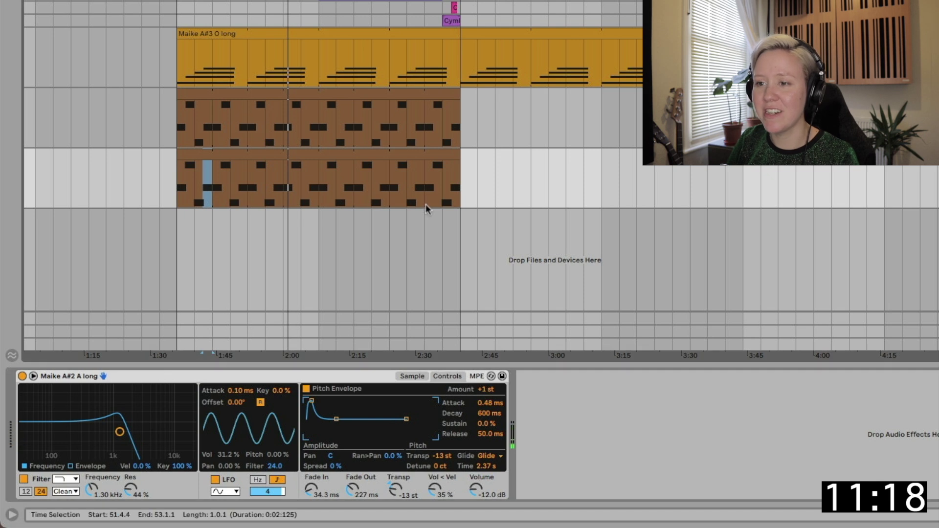
key(space)
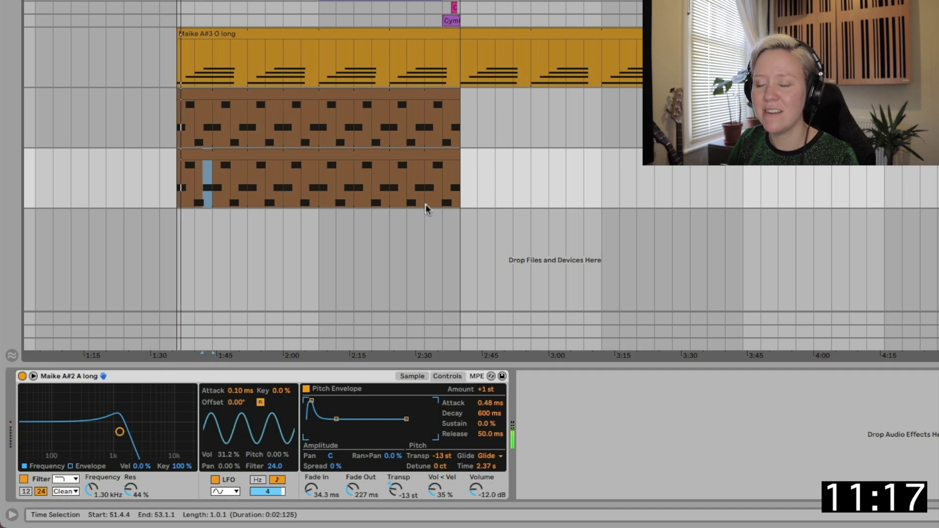
- Set the duplicate bass Simpler's glide time to 175 ms while listening to the Bridge
scroll(207, 122, up, 5)
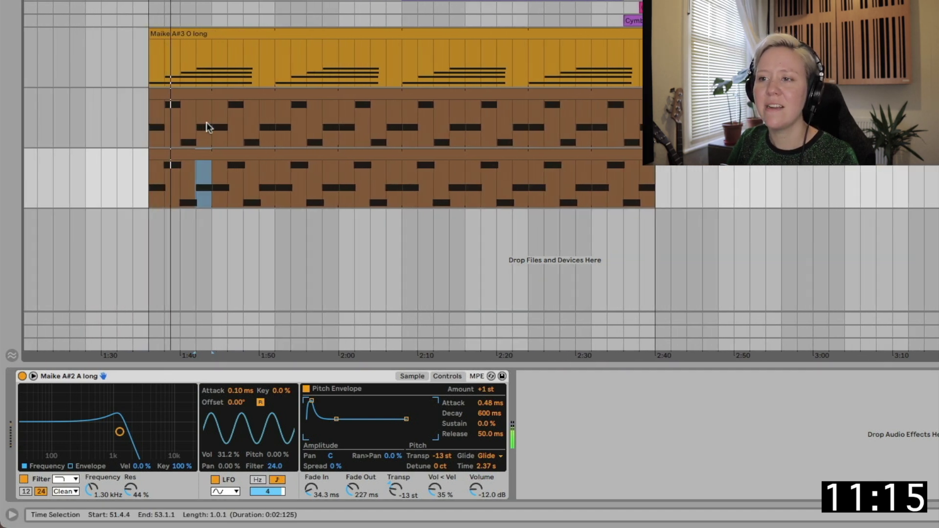
scroll(206, 123, left, 4)
scroll(207, 122, left, 1)
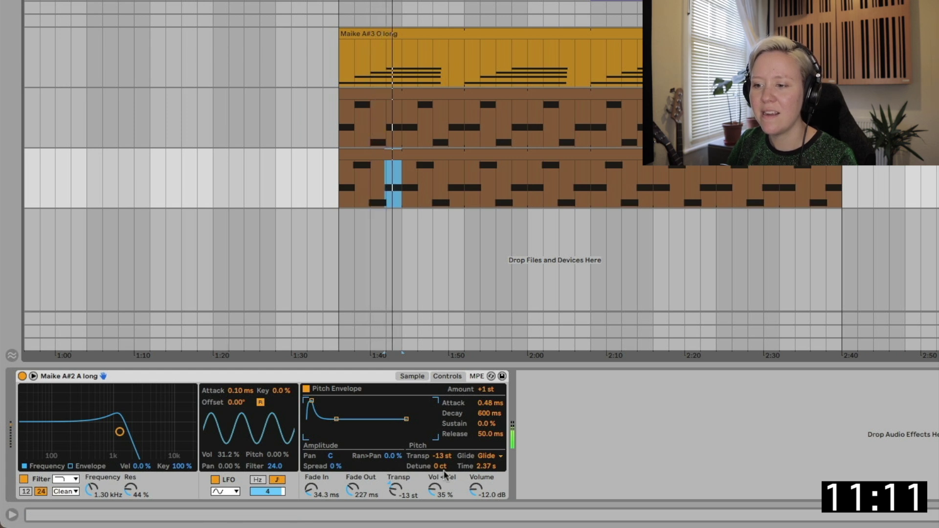
drag(487, 466, 487, 491)
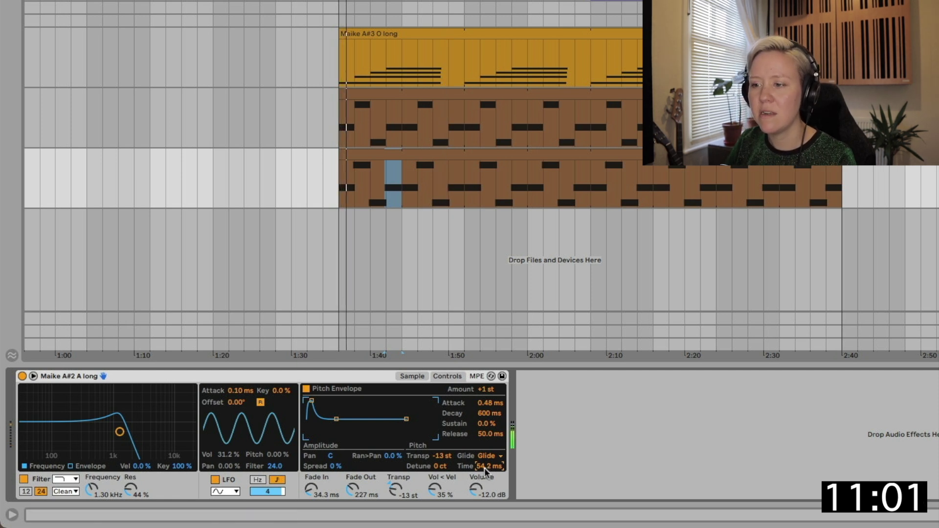
drag(488, 464, 488, 440)
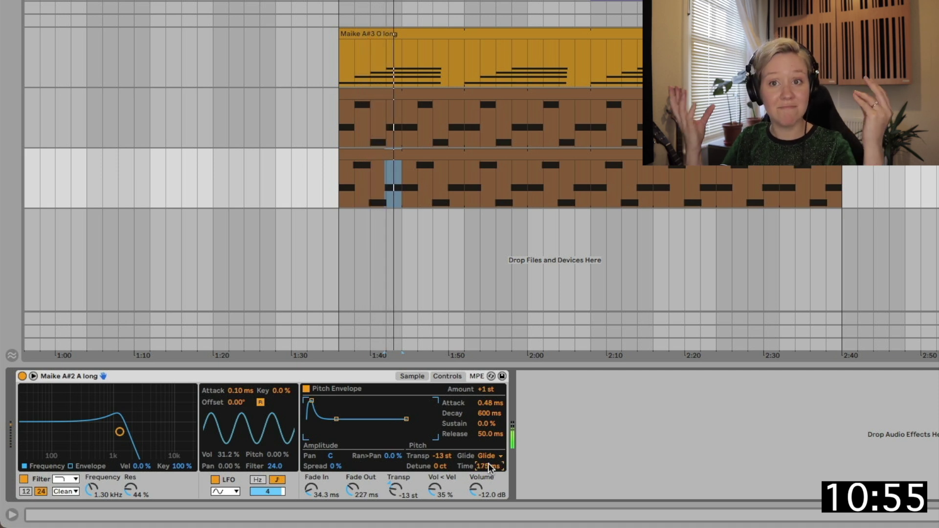
- Disarm the first bass track, play both bass tracks soloed from the Bridge, and remove the solos
key(space)
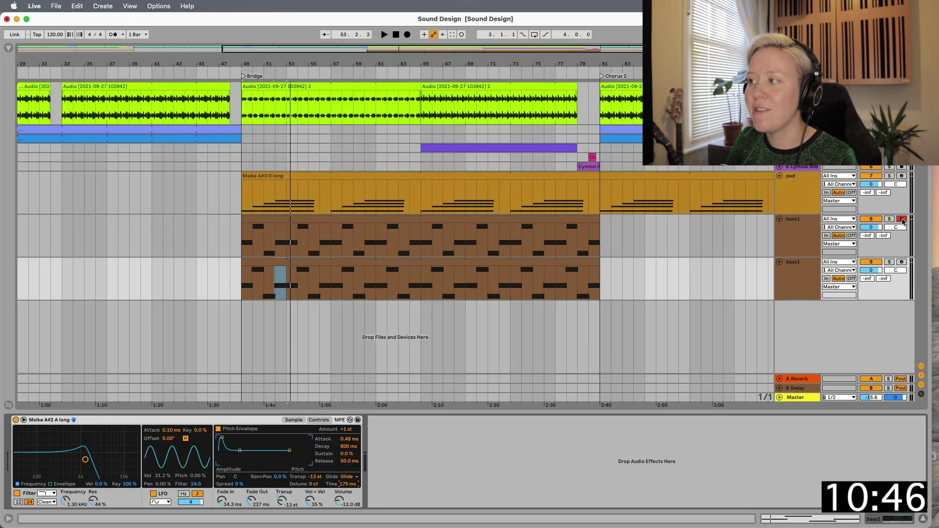
click(902, 220)
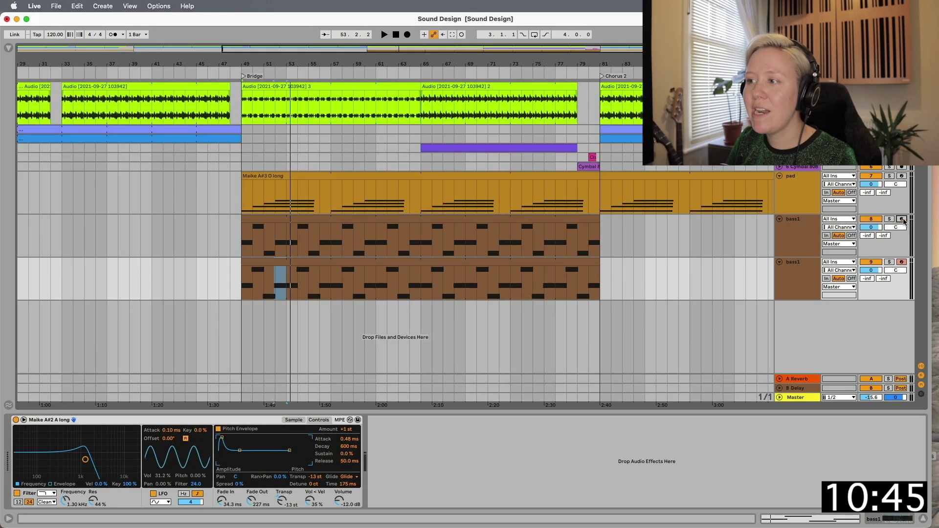
scroll(420, 295, down, 3)
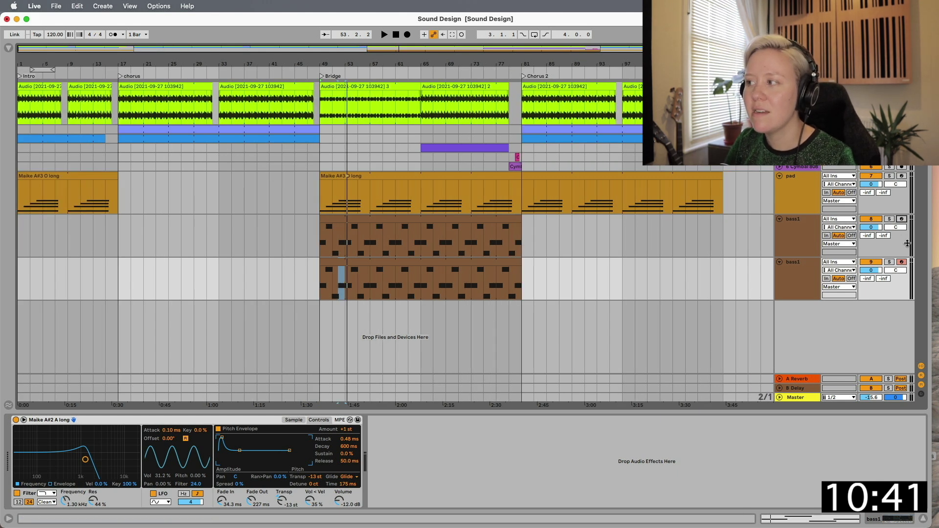
click(890, 219)
key(space)
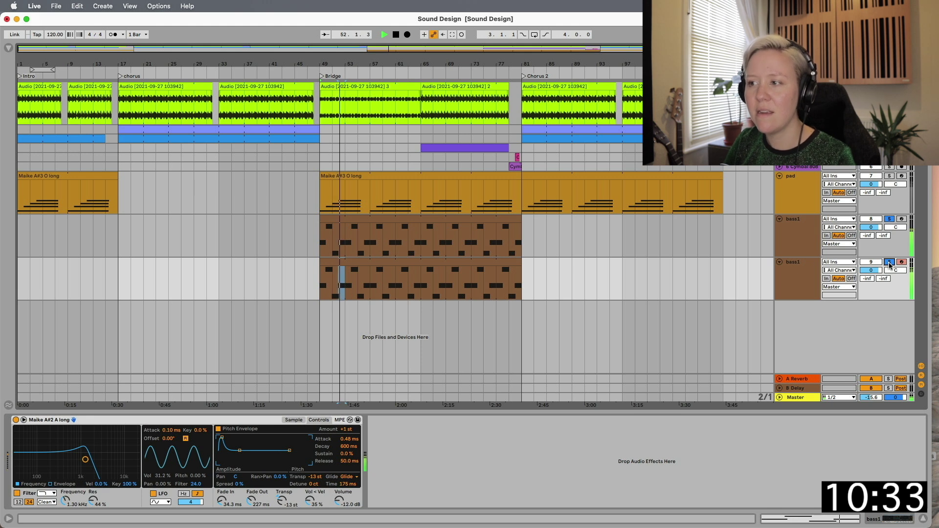
key(space)
click(889, 262)
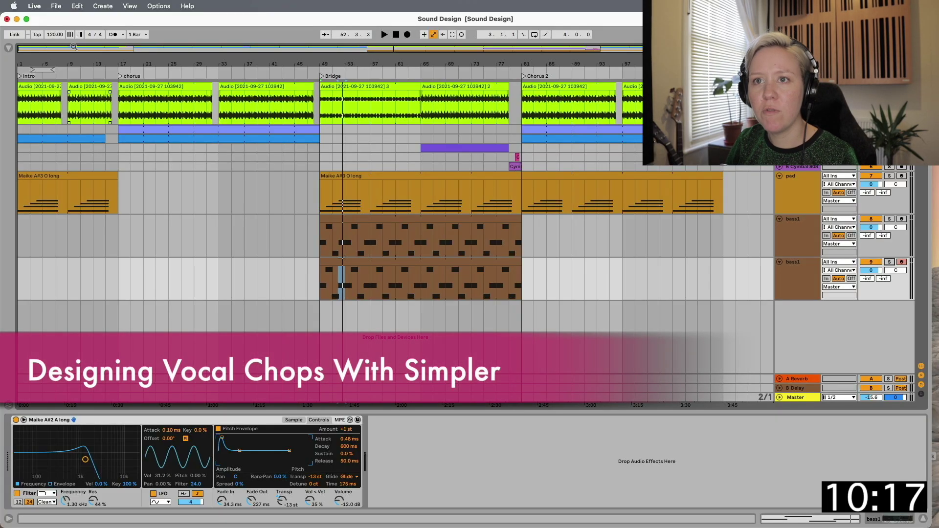
- Add an empty Simpler instrument on a new track below the bass tracks and unfold that track
click(8, 49)
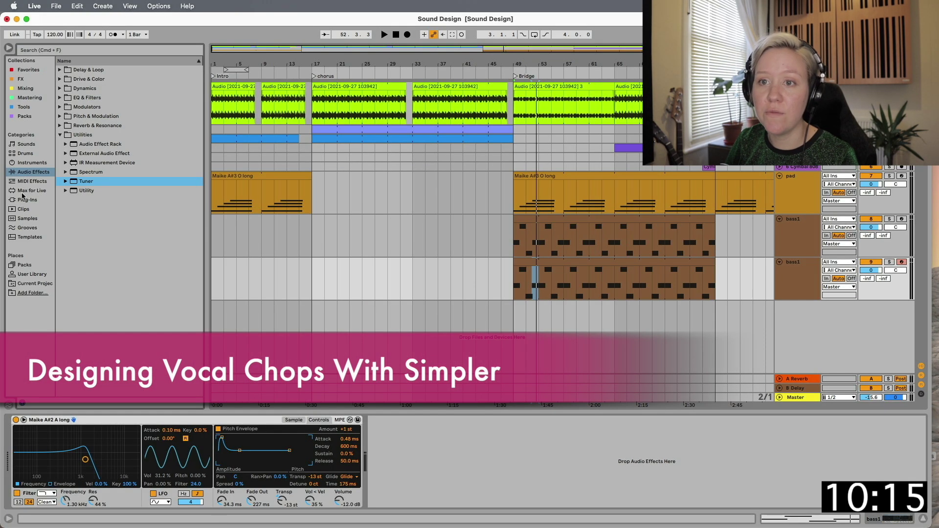
click(58, 135)
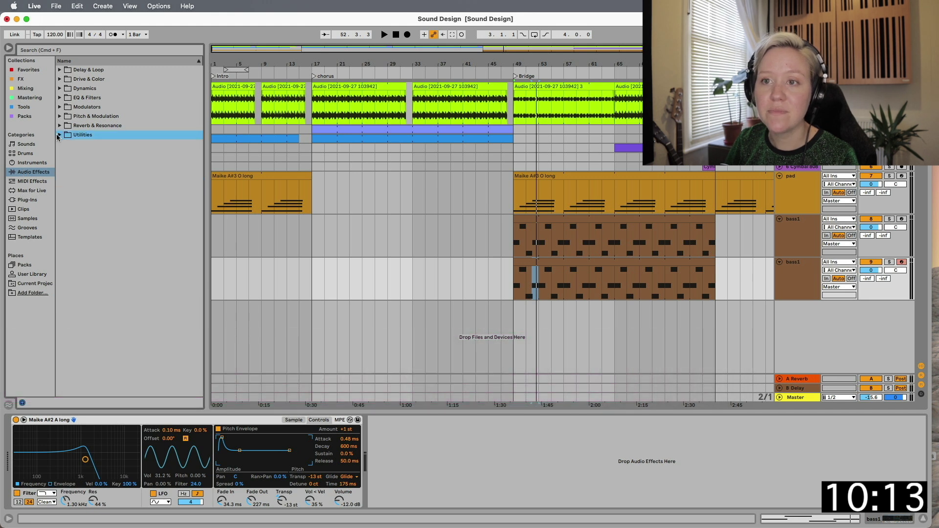
click(31, 163)
drag(72, 89, 321, 324)
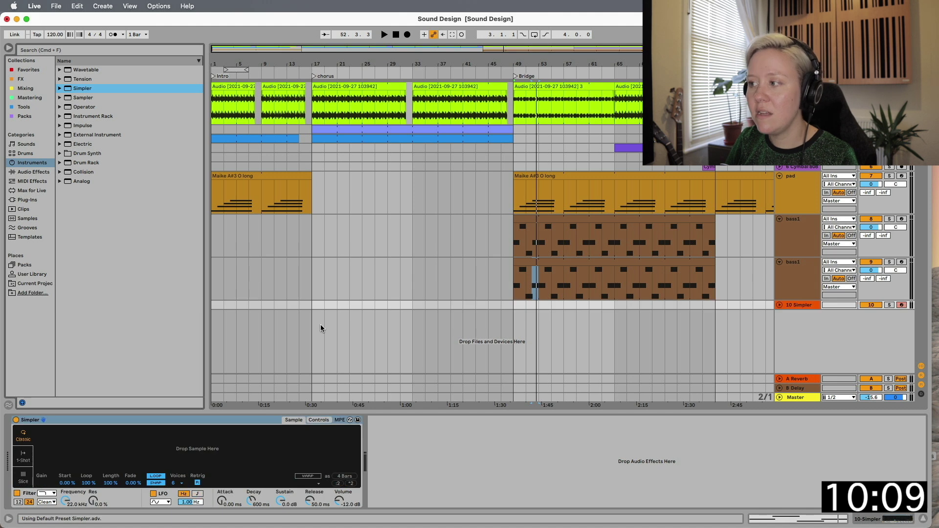
click(780, 305)
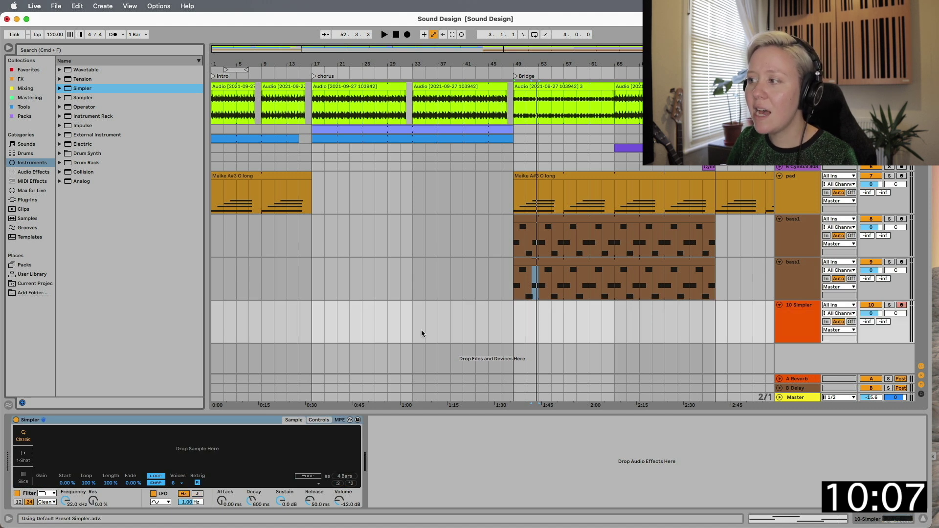
key(minus)
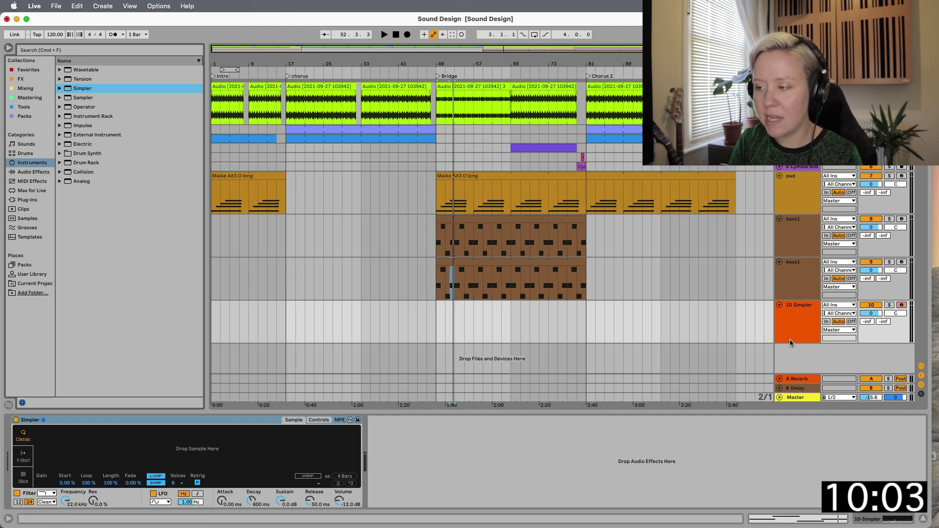
- Create an armed audio track and record a 16-bar vocal take from the chorus marker at bar 17
key(super+t)
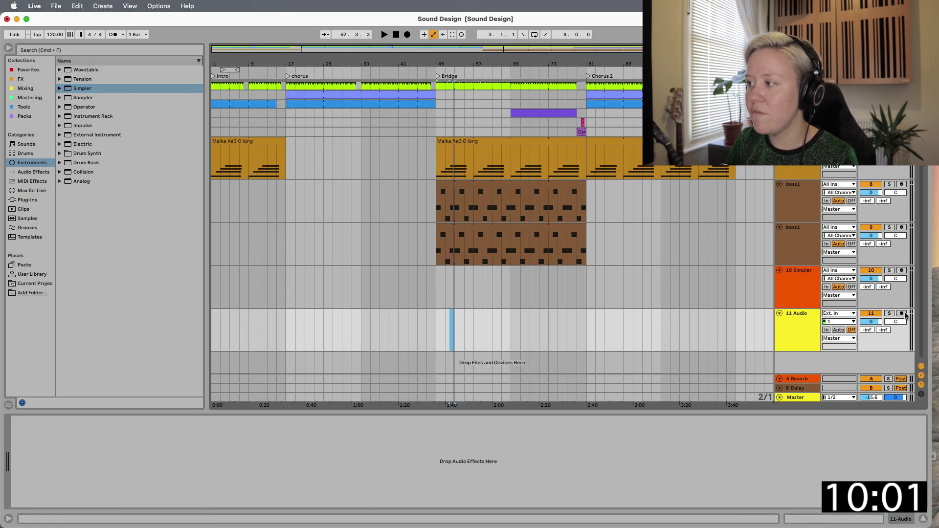
click(285, 330)
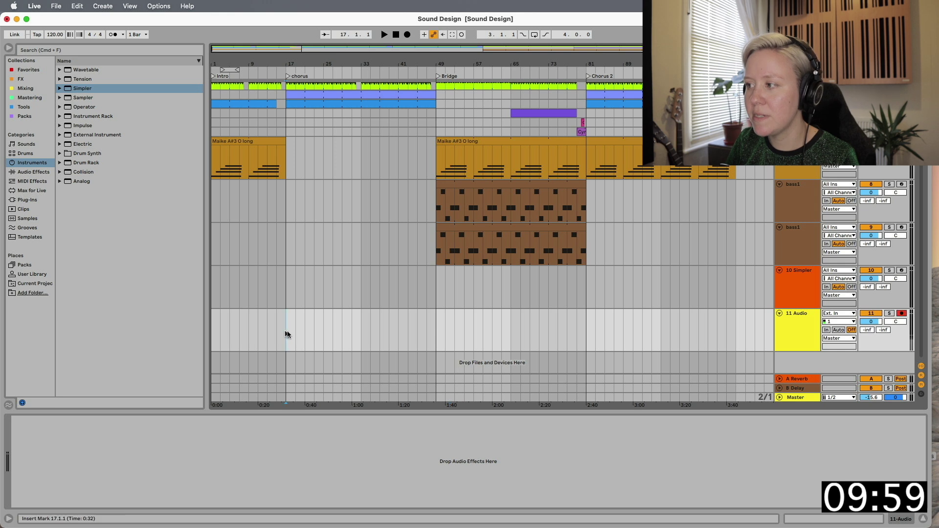
key(space)
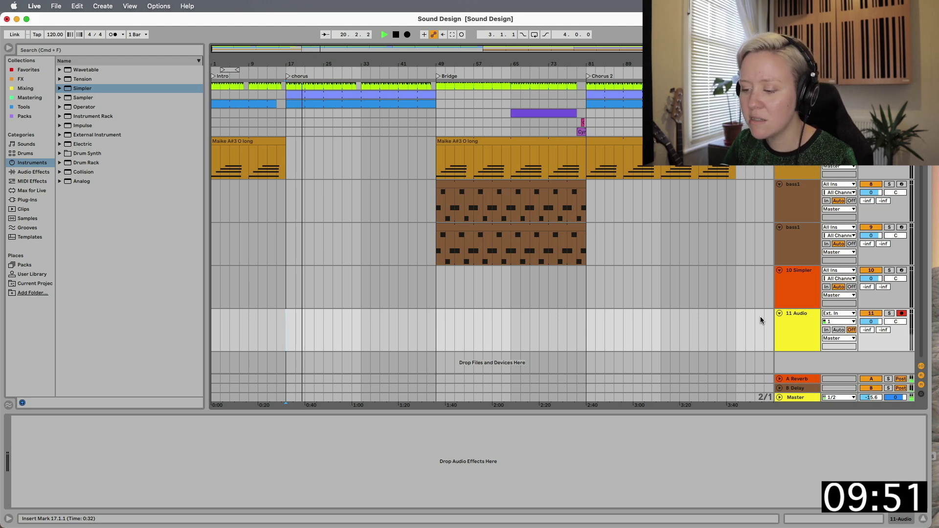
key(space)
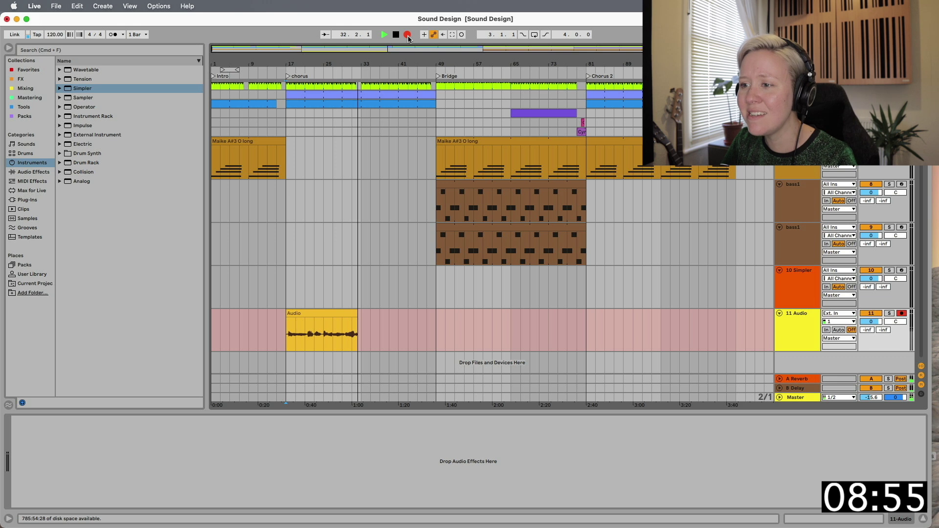
click(408, 36)
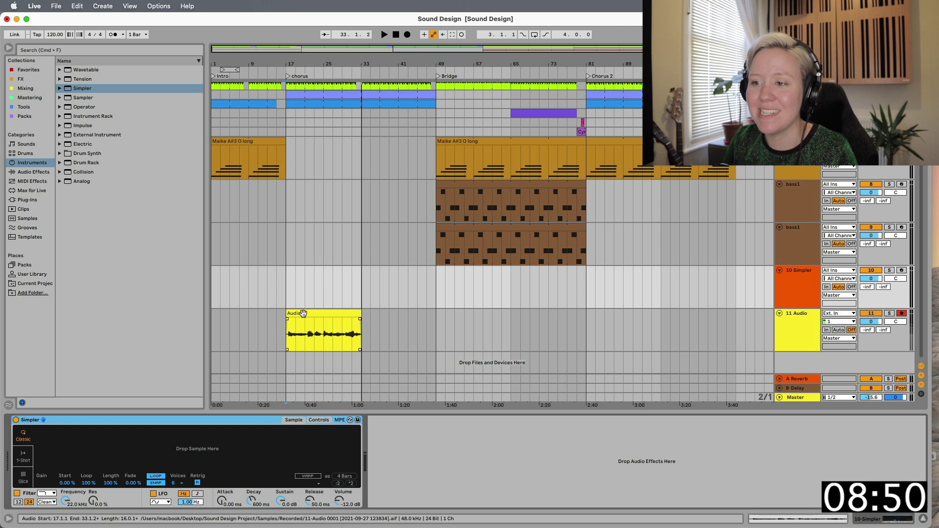
- Load the recorded vocal clip into the empty Simpler and delete the audio track it was recorded on
drag(342, 332, 267, 333)
drag(250, 396, 212, 454)
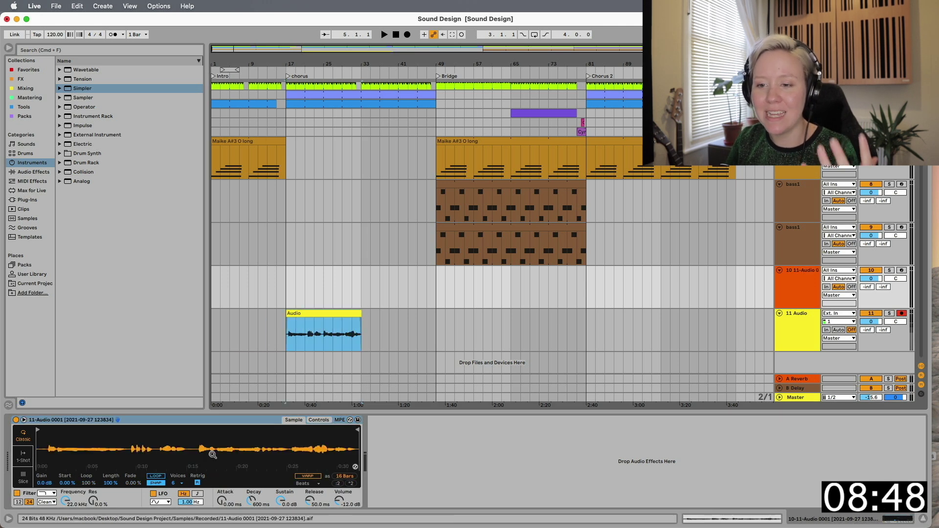
click(802, 338)
key(Delete)
- Rename the new Simpler track as vox chops
click(792, 299)
click(792, 321)
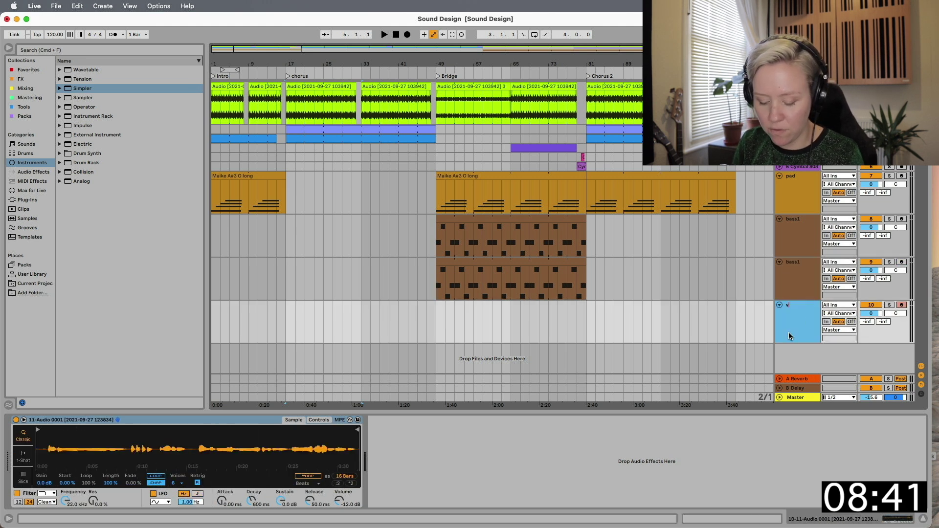
text(ops)
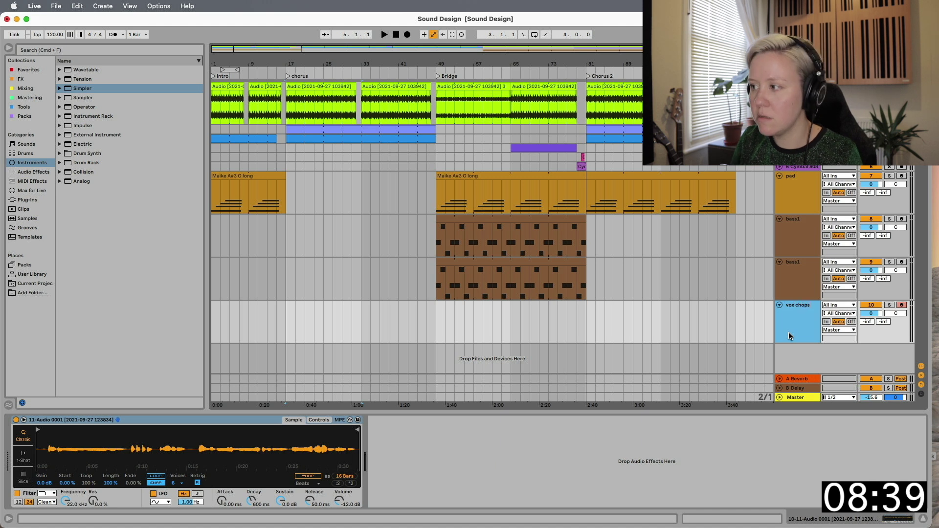
key(Return)
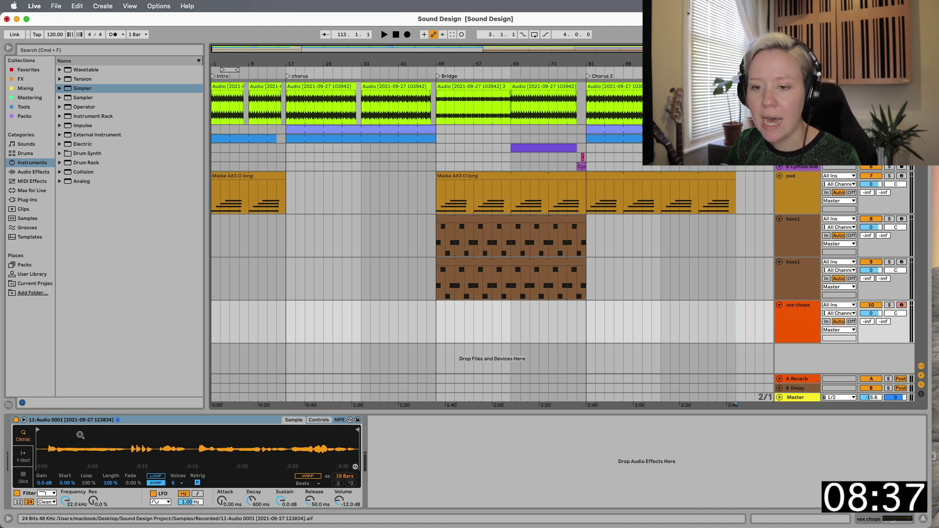
- Slice the vocal by transients in an enlarged Simpler view with 94% sensitivity, and raise the volume to 1.71 dB
click(25, 480)
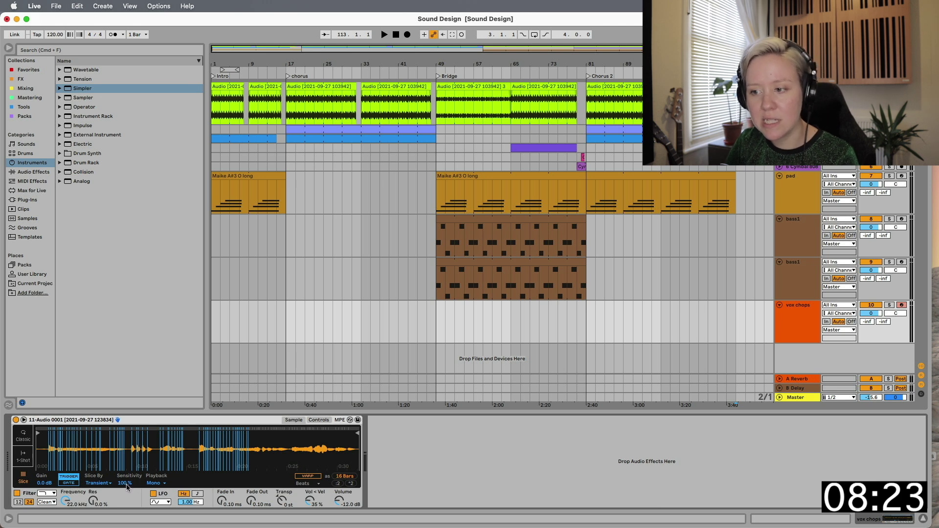
click(24, 419)
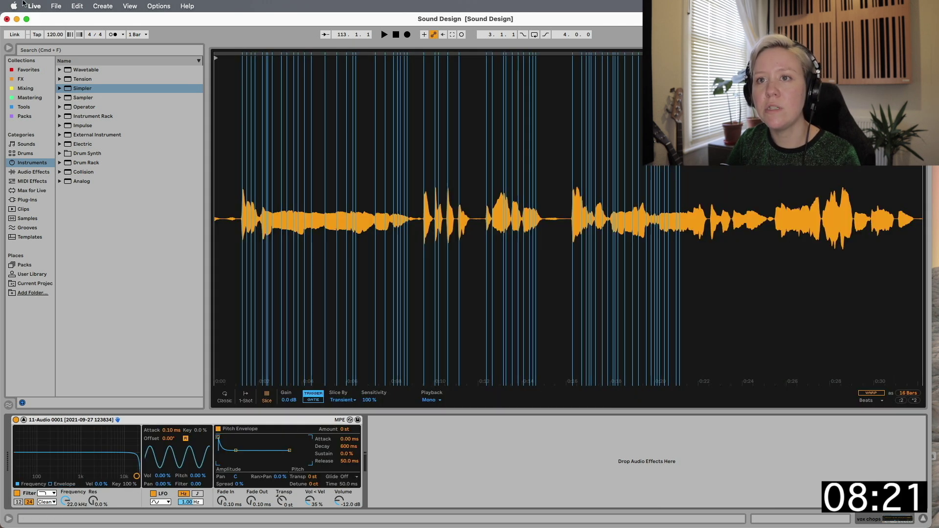
click(8, 46)
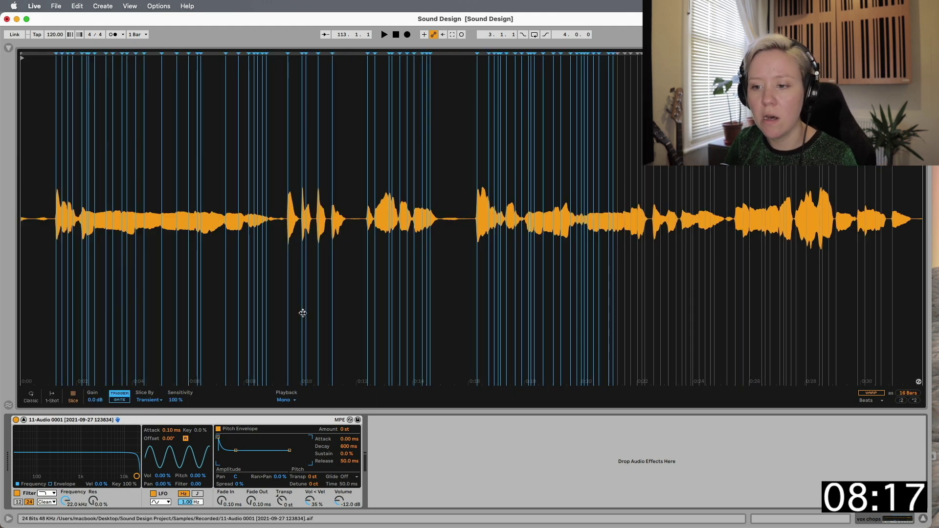
drag(175, 400, 175, 411)
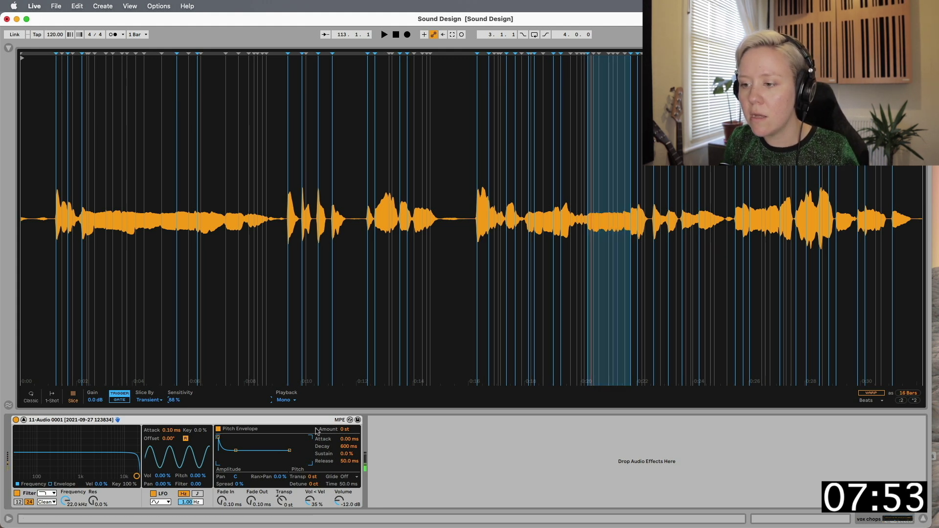
drag(339, 500, 338, 487)
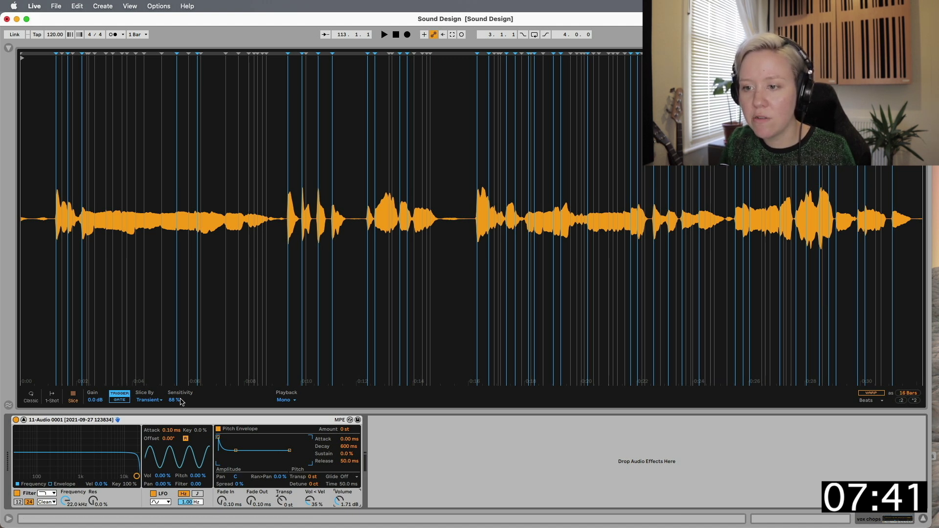
drag(174, 400, 174, 397)
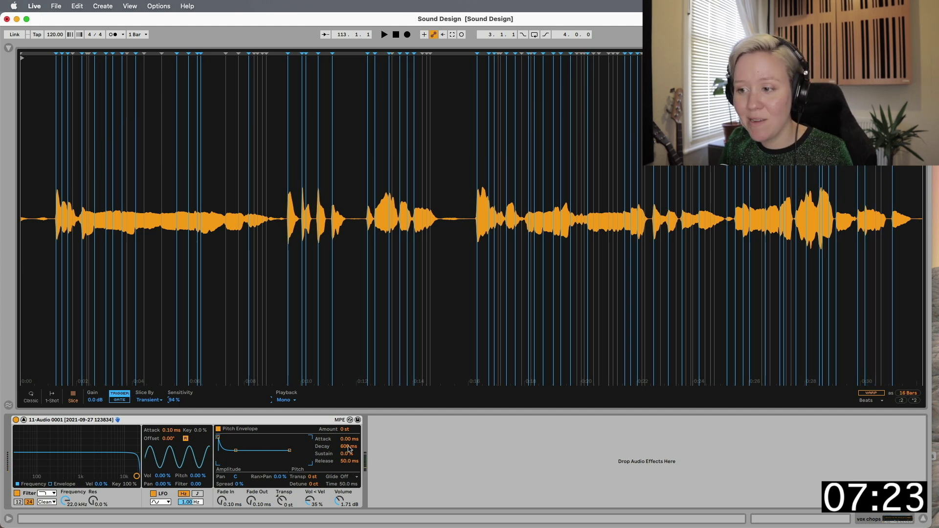
- Set Simpler's pitch envelope to +1 st with 2.84 ms attack, filter to 12.2 kHz with 49% resonance, and fade-out to 23.3 ms
drag(347, 432, 347, 429)
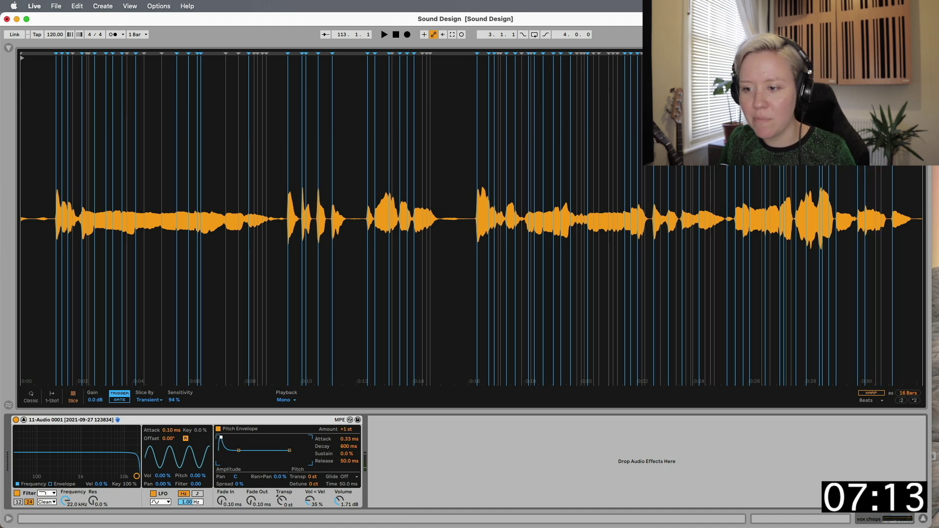
drag(136, 476, 126, 457)
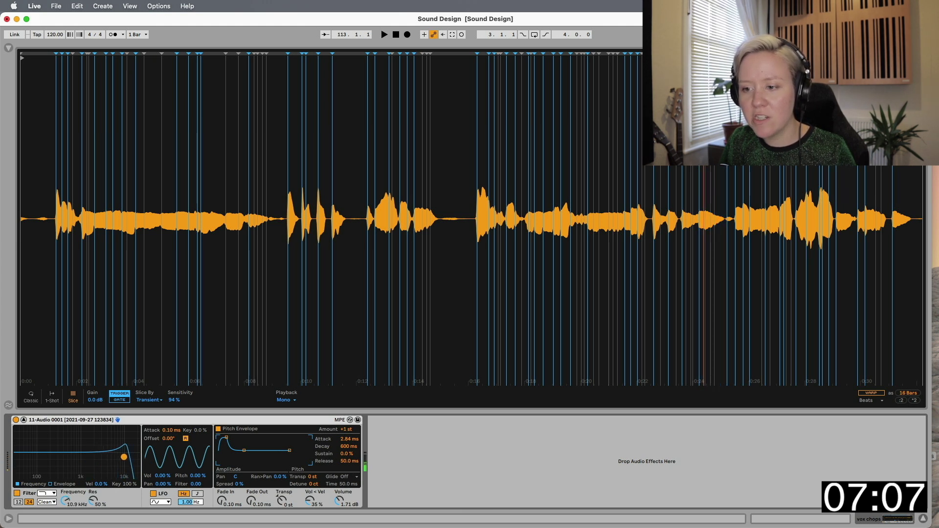
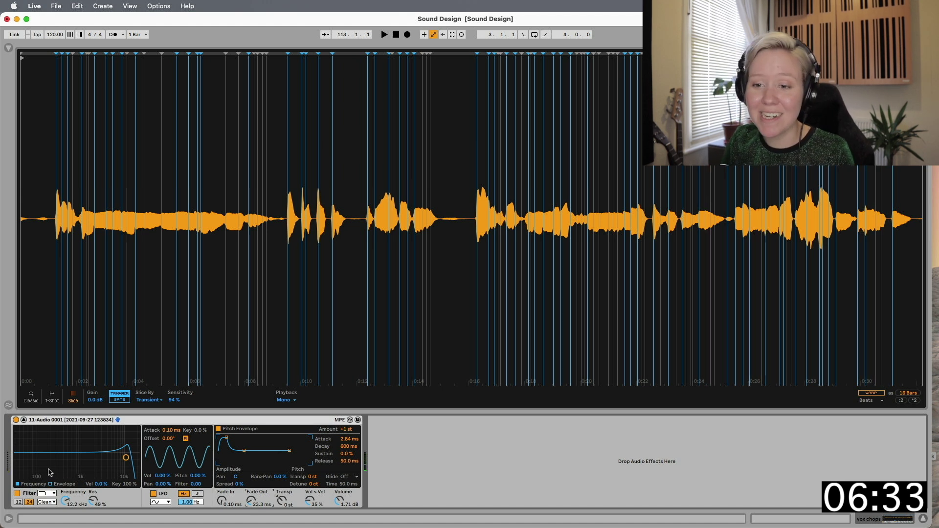
click(24, 420)
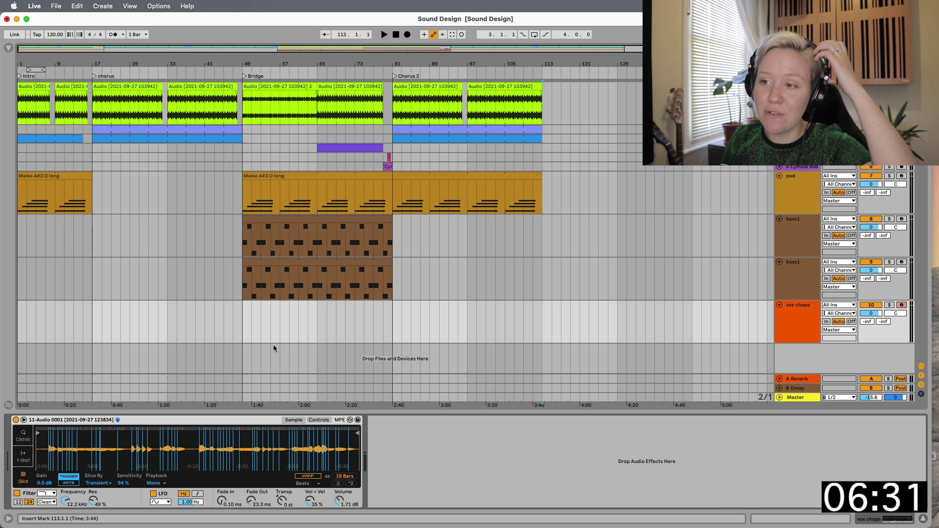
- Record an eight-bar MIDI performance of the vocal slices on the vox chops track from the chorus at bar 17
click(93, 323)
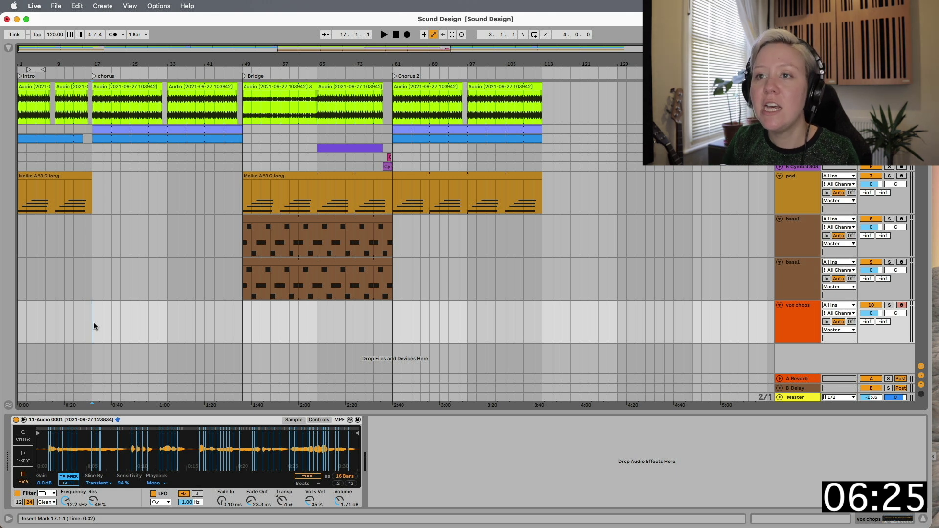
click(407, 35)
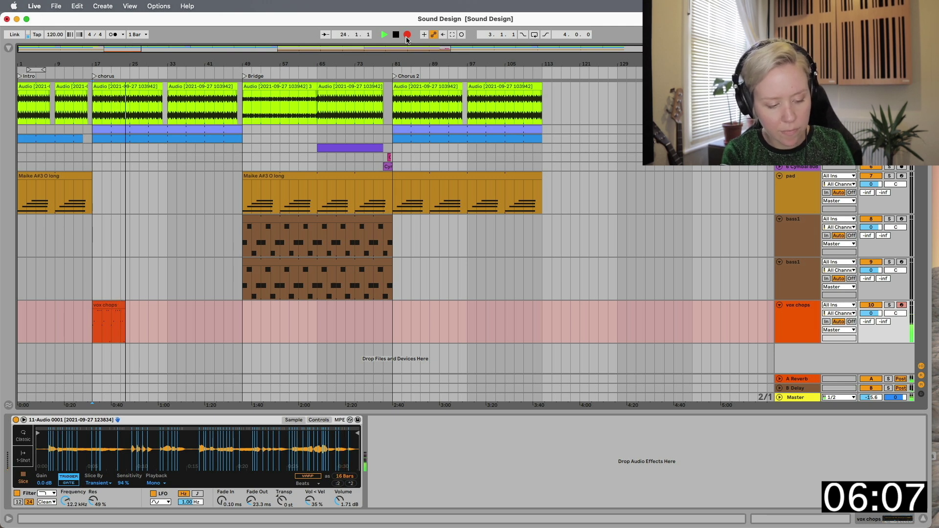
key(space)
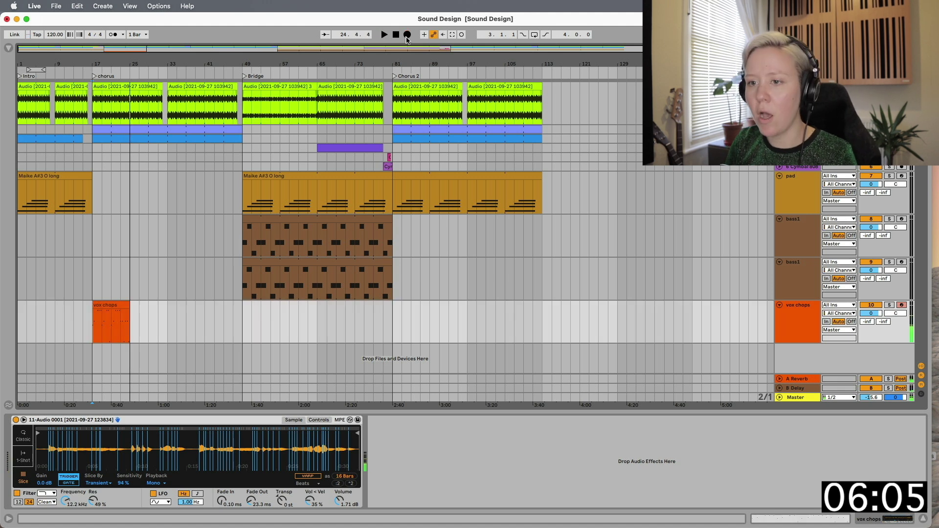
- Shift the G#4 to B5 notes of the vox chops clip earlier so the first lands on 1.1.1, and play it
double_click(104, 313)
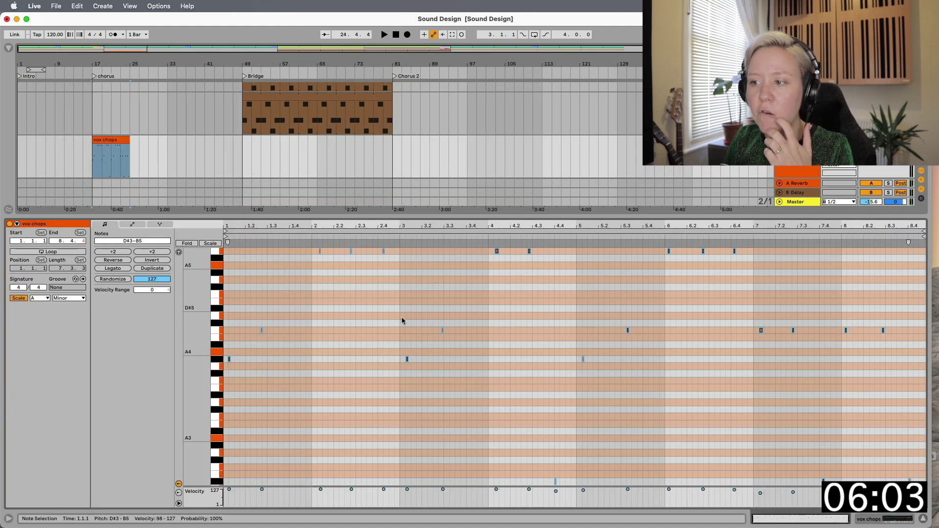
click(356, 363)
drag(884, 381, 195, 239)
key(Left)
key(space)
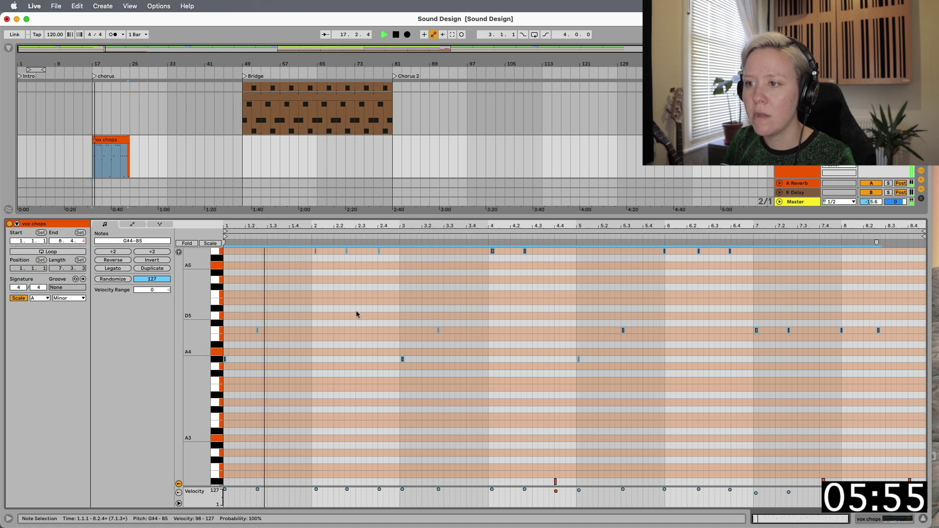
- Nudge the first B5 note of bar 2 and the C5 note in bar 3 of the vox chops clip slightly earlier
drag(380, 275, 314, 254)
key(Left)
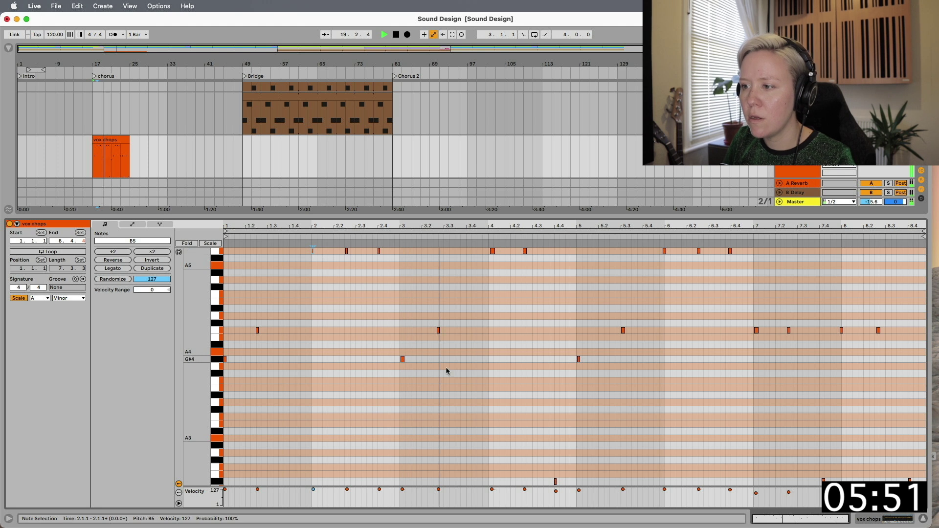
drag(478, 337, 405, 322)
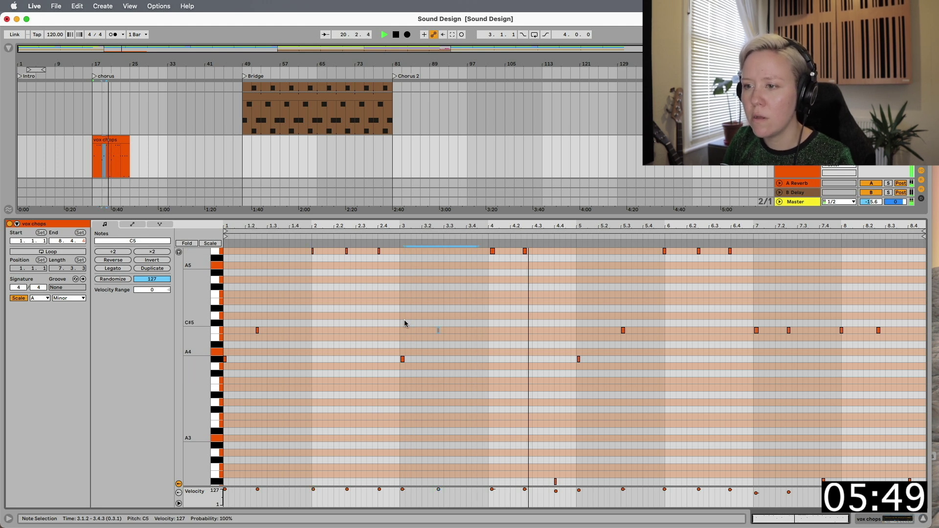
drag(465, 344, 424, 319)
key(Down)
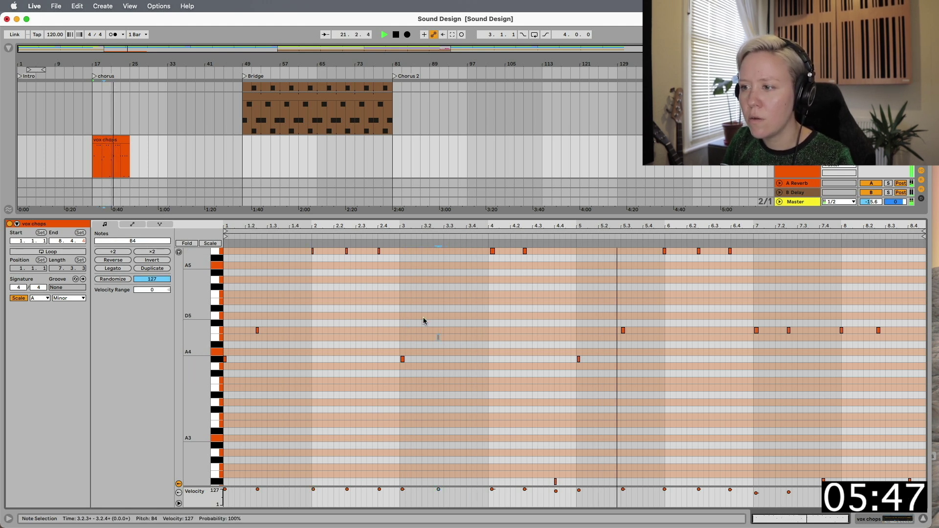
key(Up)
key(Left)
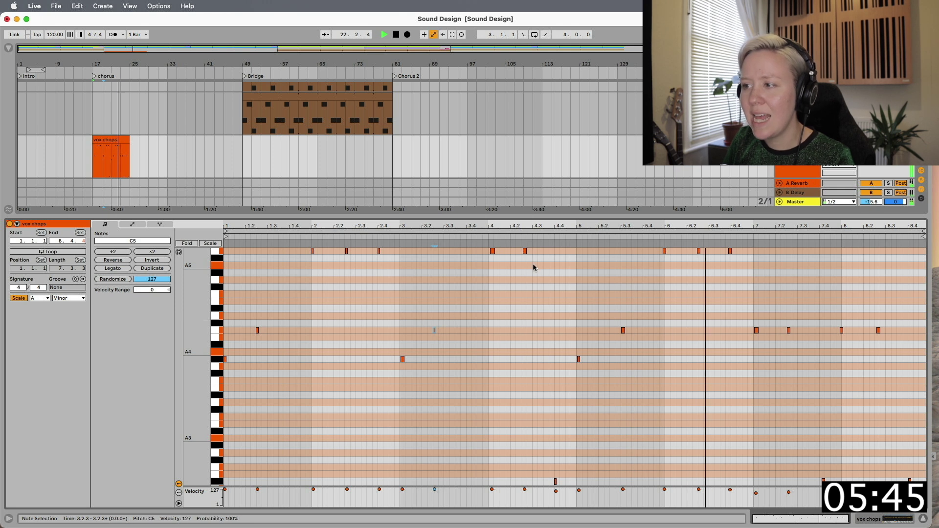
- Nudge the two B5 notes in bar 4 earlier and the first B5 note of bar 6 later, and stop playback
drag(543, 240, 453, 254)
key(Left)
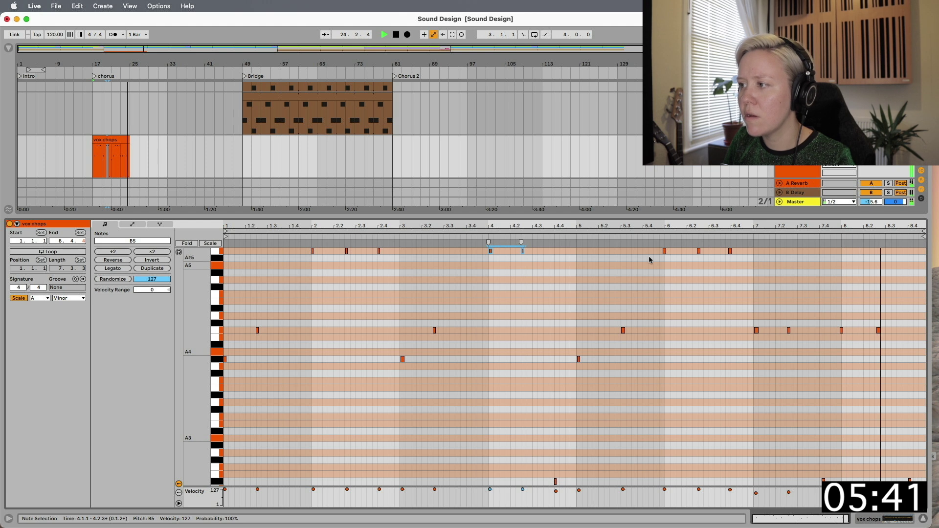
drag(677, 253, 657, 253)
key(Right)
key(space)
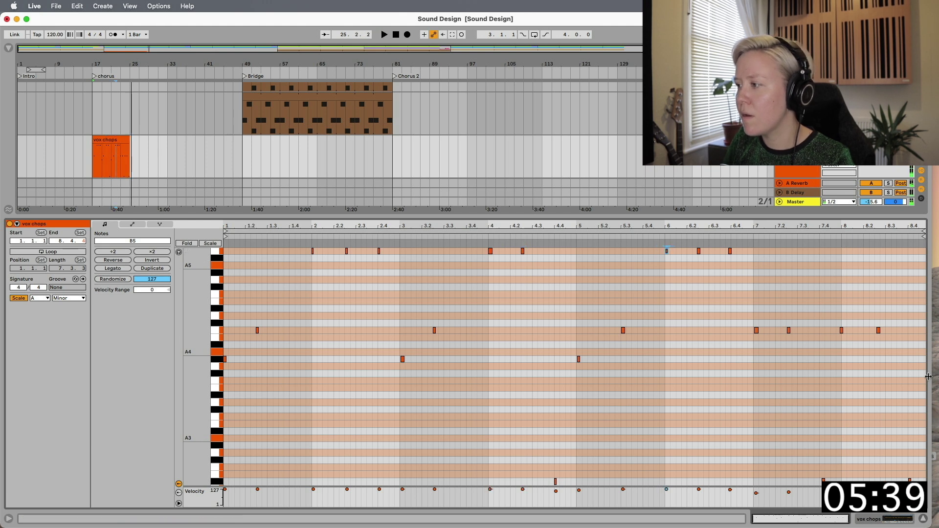
- Quantize all notes of the vox chops clip, play it back and enlarge the arrangement area
drag(913, 339, 725, 340)
click(667, 371)
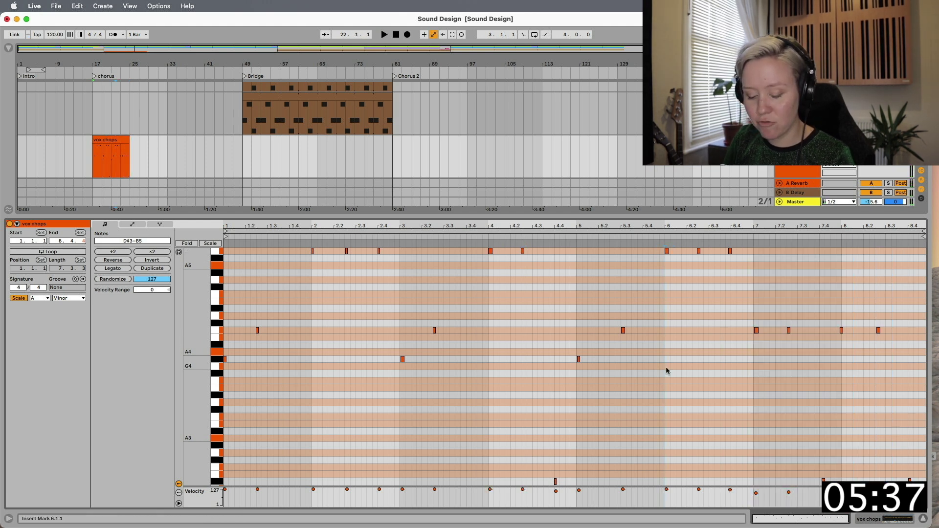
key(ctrl+a)
key(space)
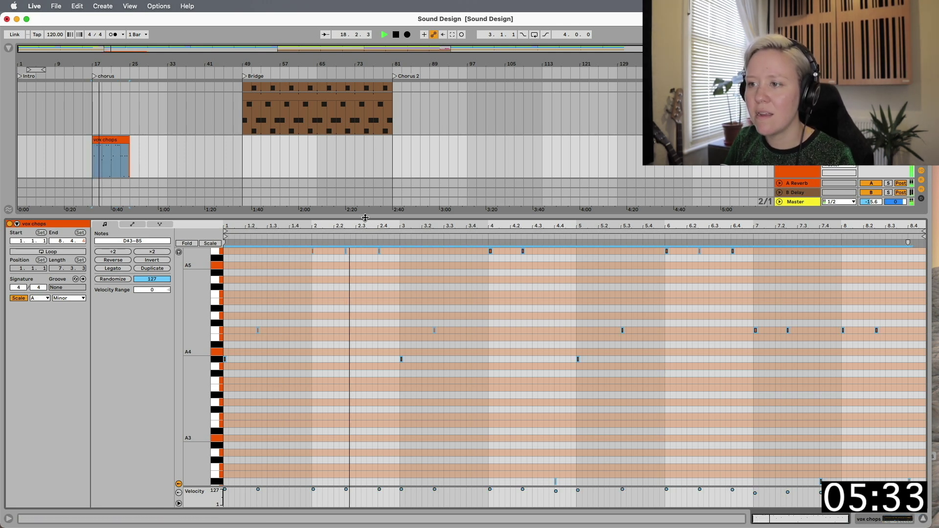
drag(365, 218, 365, 393)
key(space)
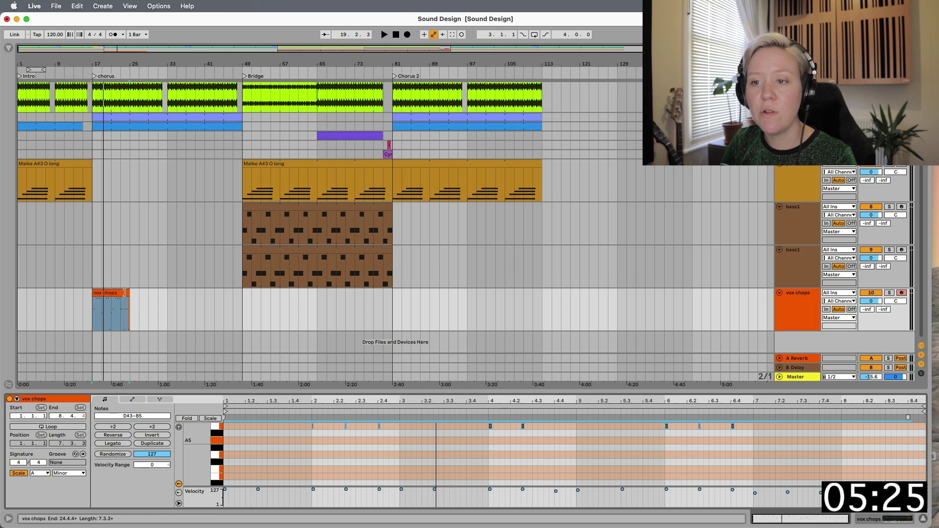
- Transpose the vox chops Simpler to +12 st and turn on warping in Complex Pro mode
click(124, 293)
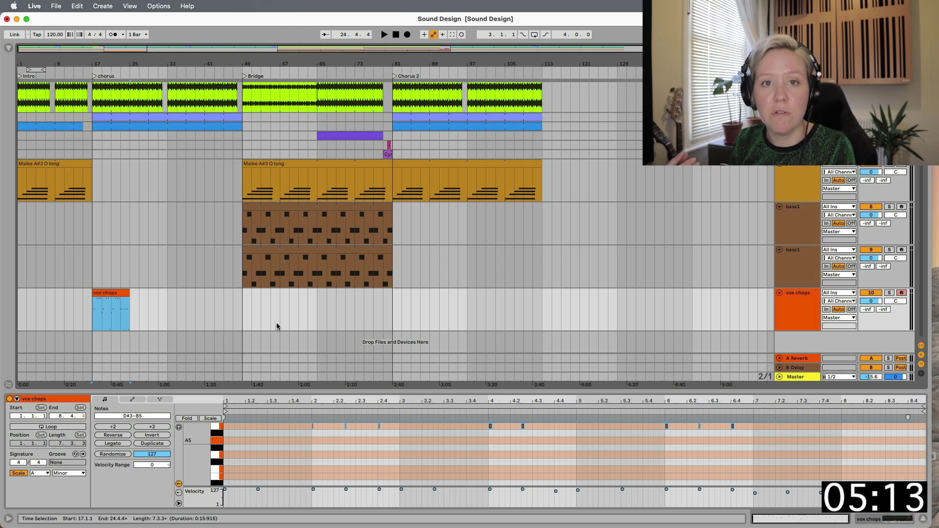
double_click(795, 316)
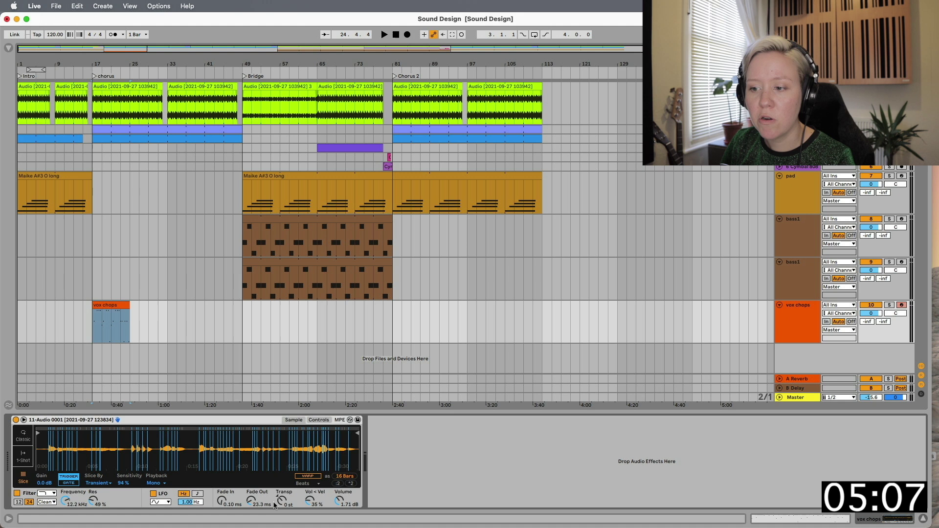
key(space)
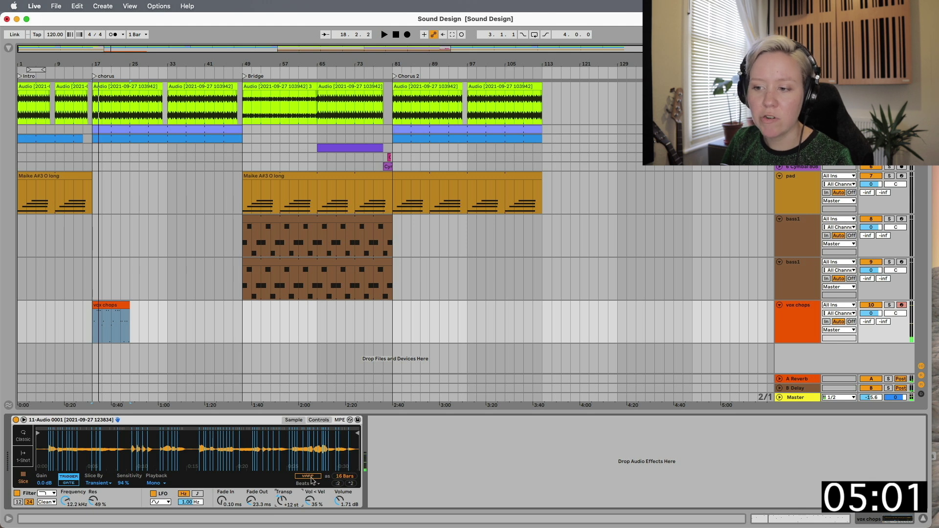
click(308, 476)
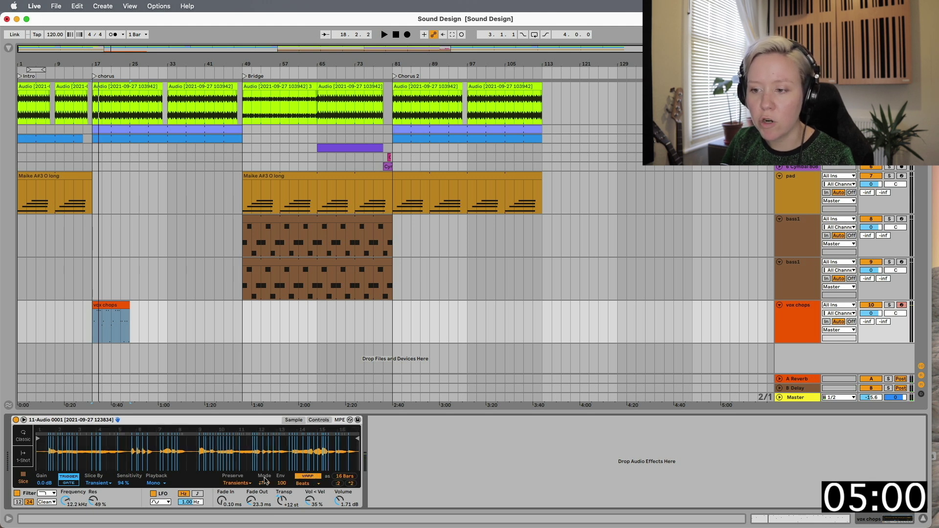
click(306, 483)
click(314, 477)
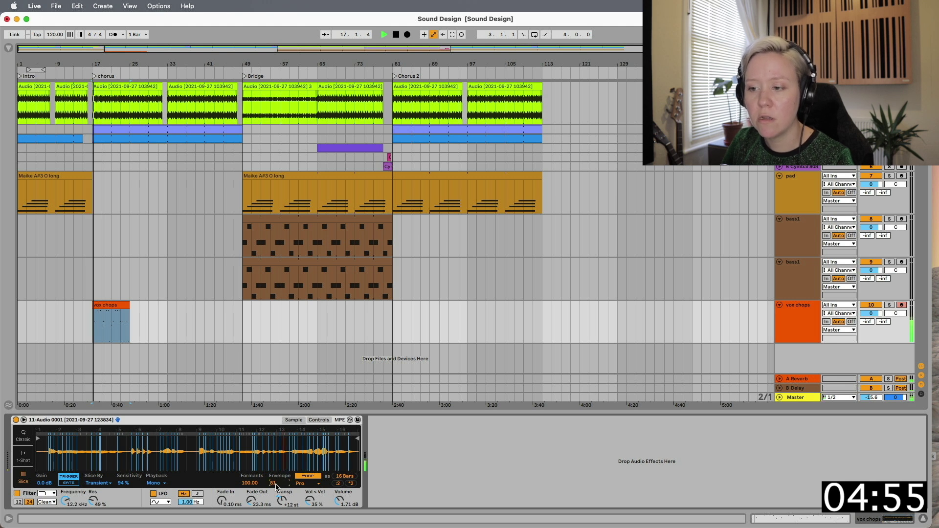
- Set the Simpler's warp formants to 67.97 and envelope to 174 during playback, and stop
drag(278, 483, 279, 440)
drag(261, 484, 261, 492)
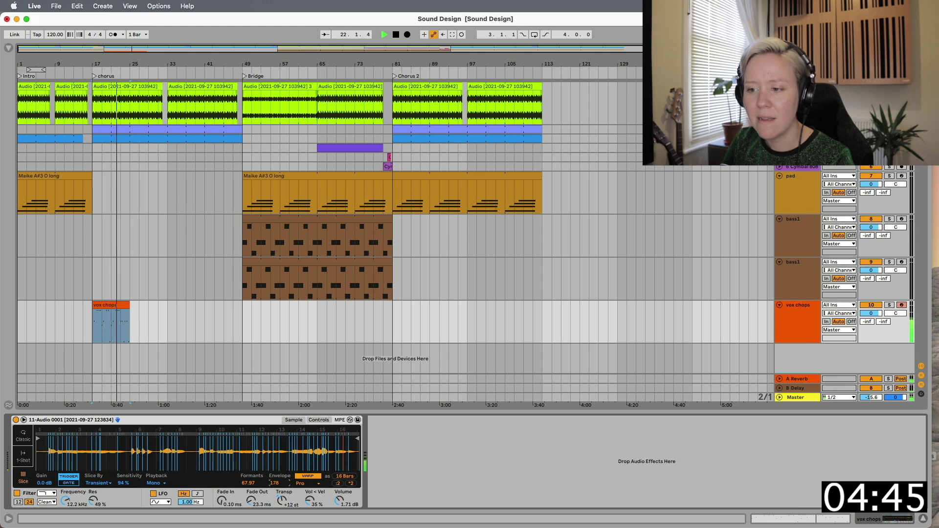
drag(277, 485, 277, 489)
key(space)
- Duplicate the vox chops track, reset the copy's transposition to 0 st, turn off its warping and play both layers
click(793, 327)
key(super+d)
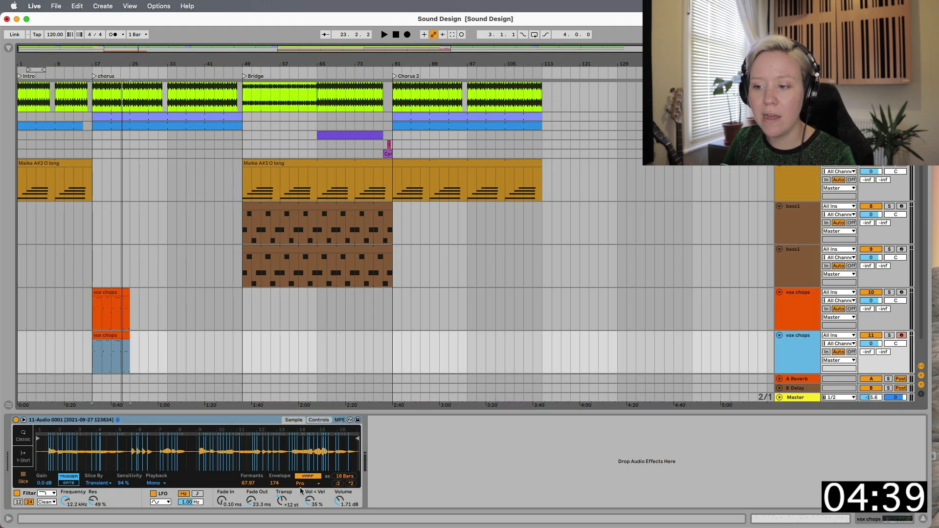
click(283, 503)
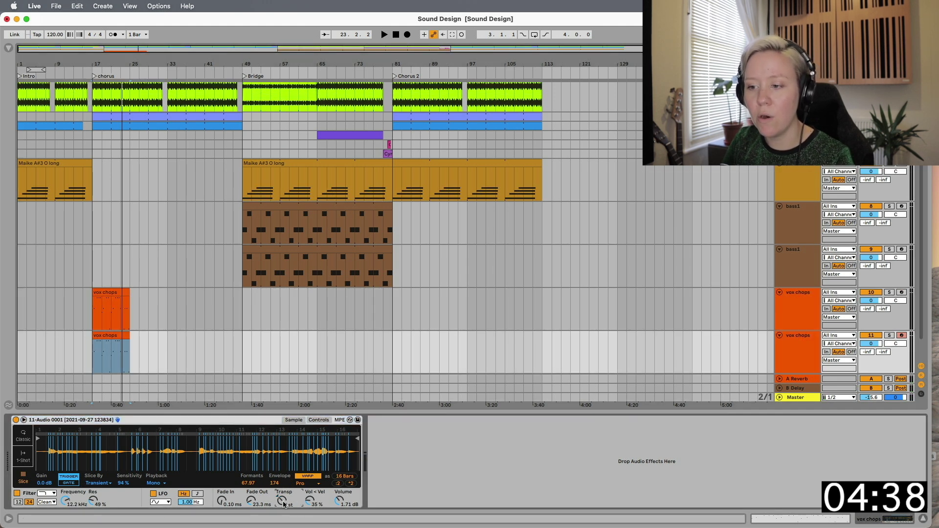
click(308, 477)
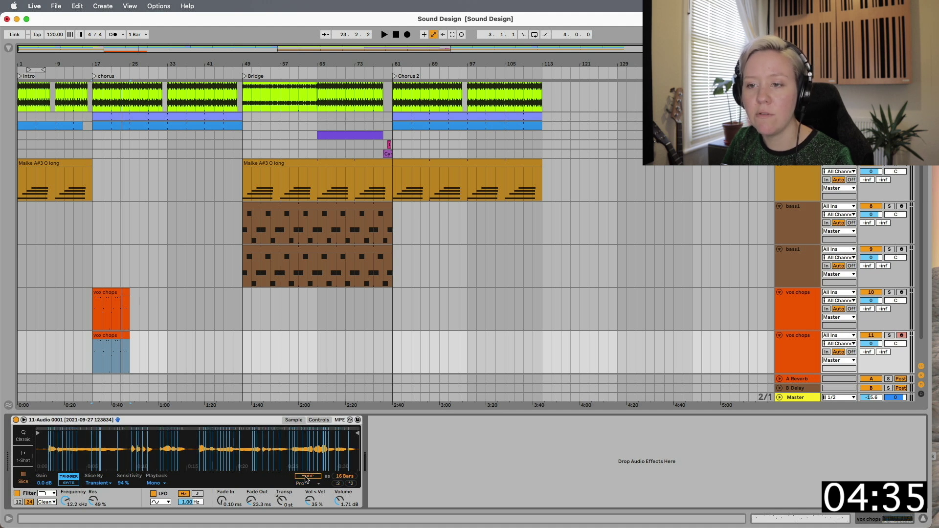
key(space)
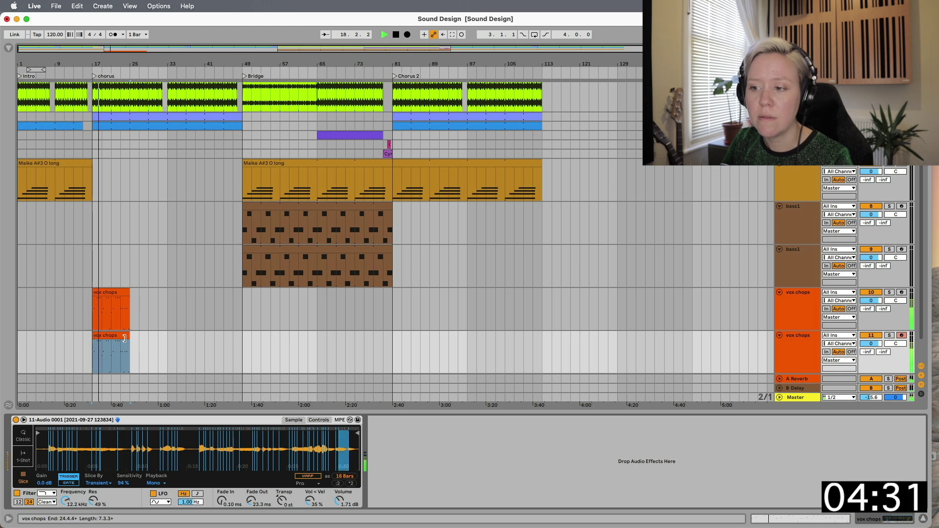
key(space)
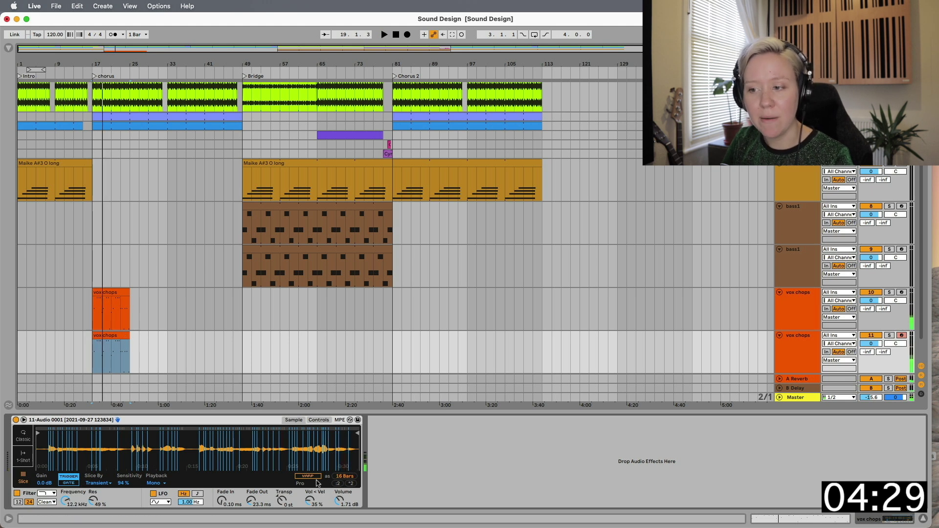
- Rename the original, octave-up vox chops track as "vox chops hugh"
click(323, 421)
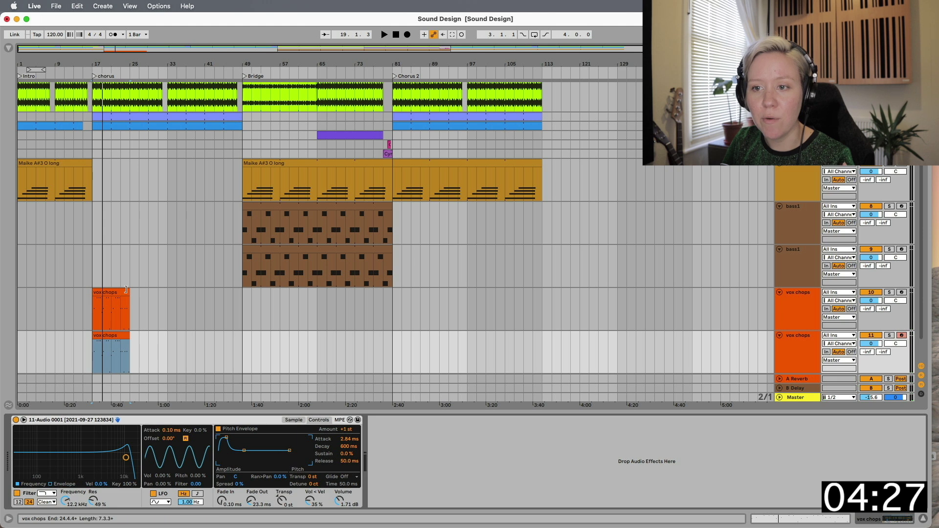
click(110, 293)
click(809, 306)
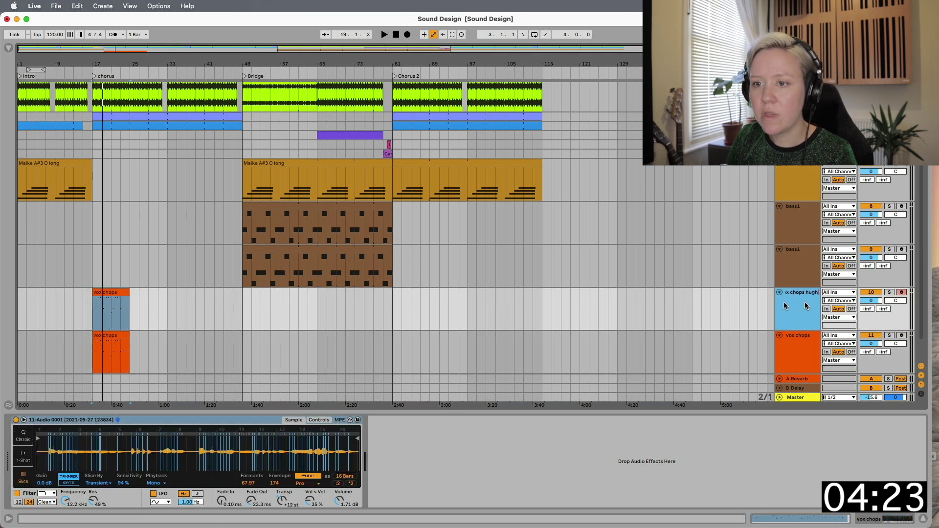
- Set the random pan of the duplicated vox chops Simpler to 45 % and play both layers from bar 17
click(504, 342)
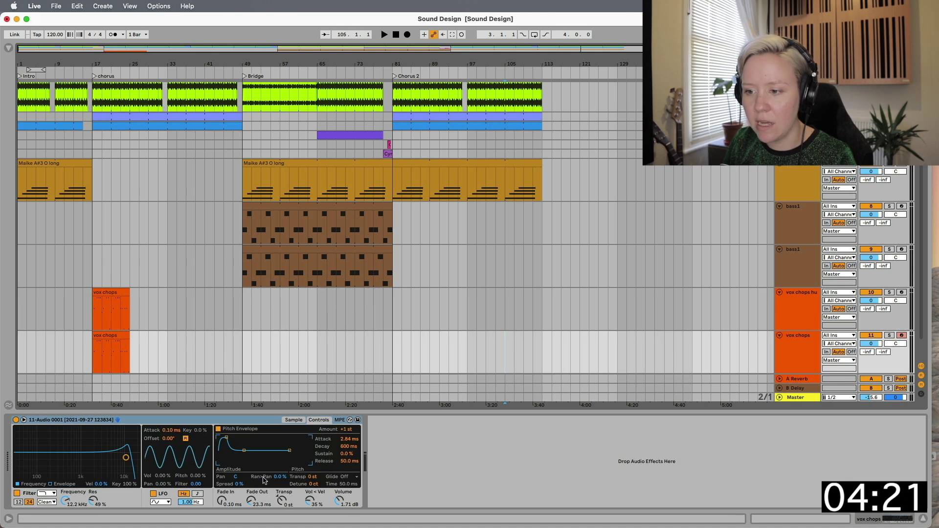
drag(281, 477, 280, 459)
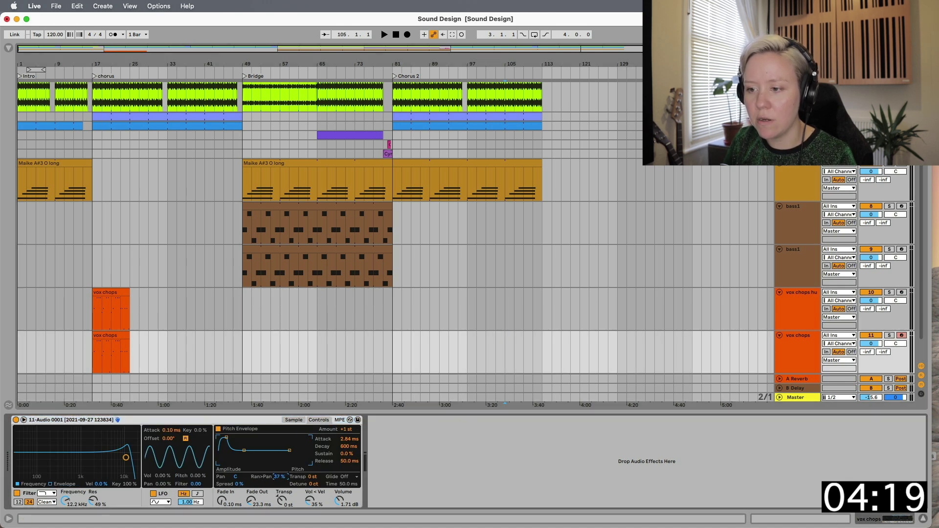
key(space)
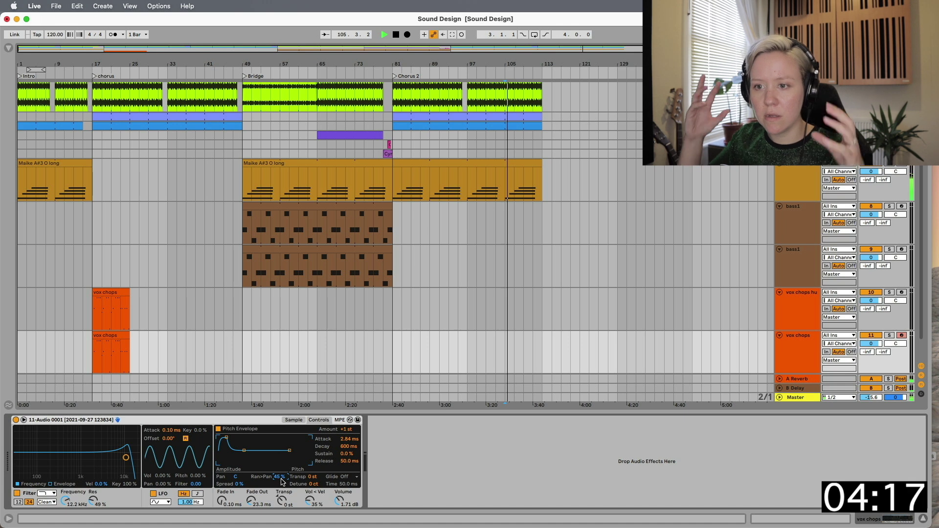
key(space)
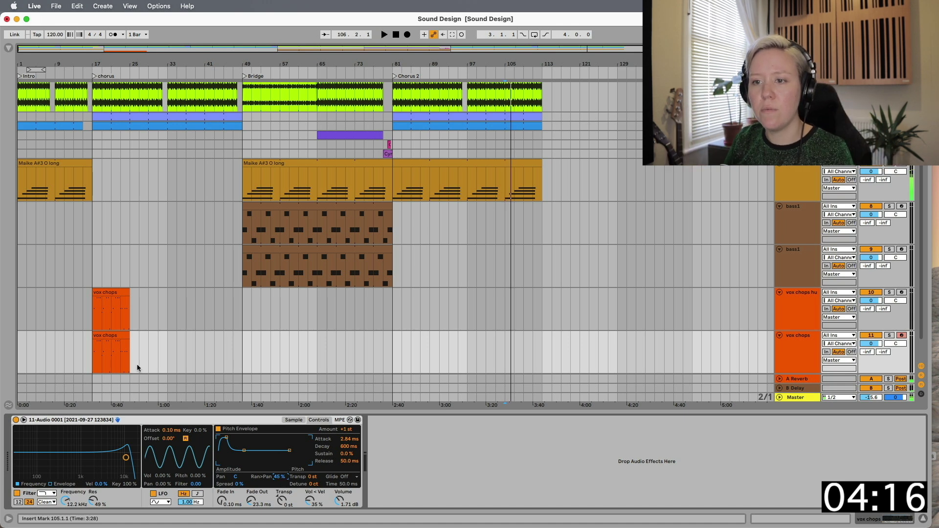
click(90, 302)
key(space)
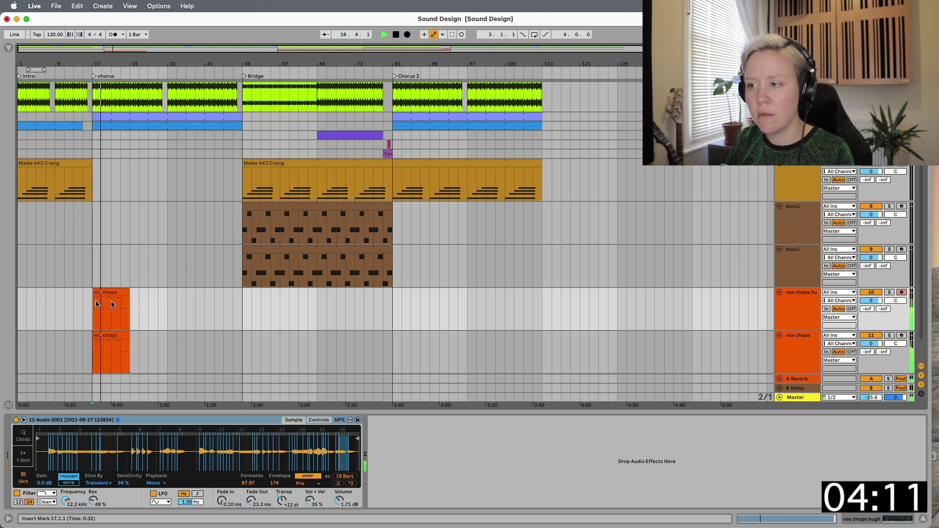
key(space)
- Turn on looping for the clip on the vox chops hugh track and set its loop length to 8 bars
click(112, 293)
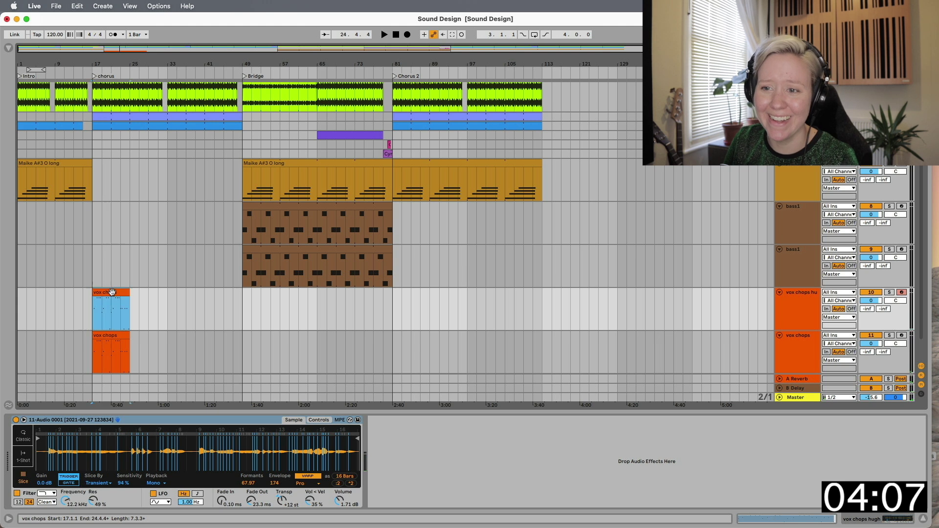
double_click(109, 293)
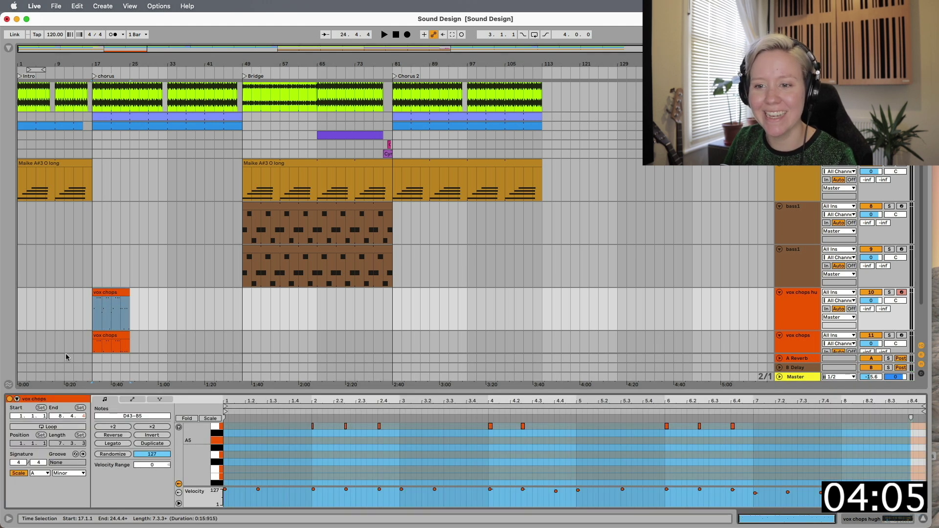
click(62, 443)
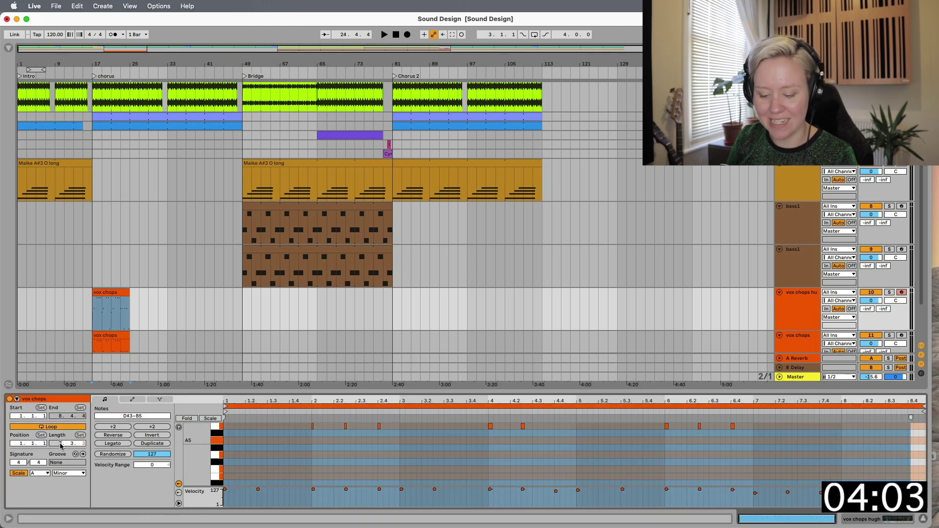
text(8)
key(Return)
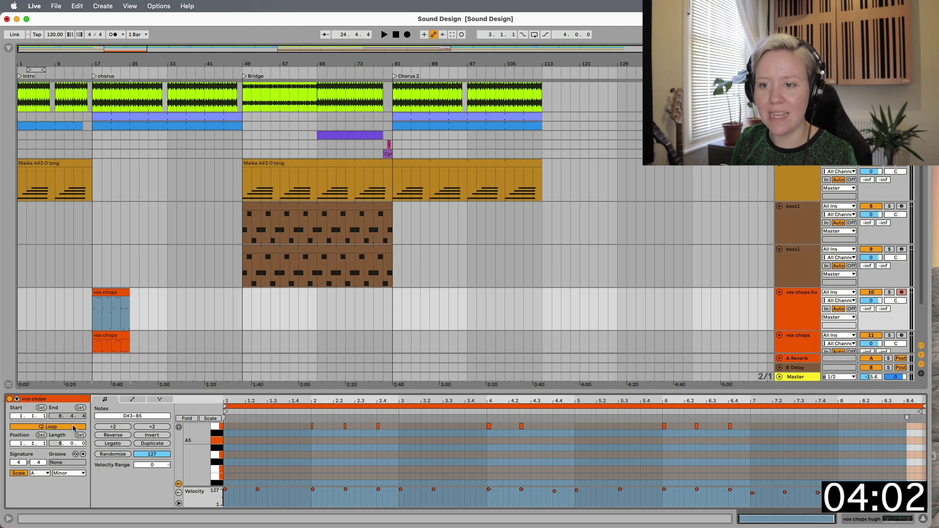
- Turn on looping for the duplicated vox chops clip and set its loop length to 8 bars
click(109, 340)
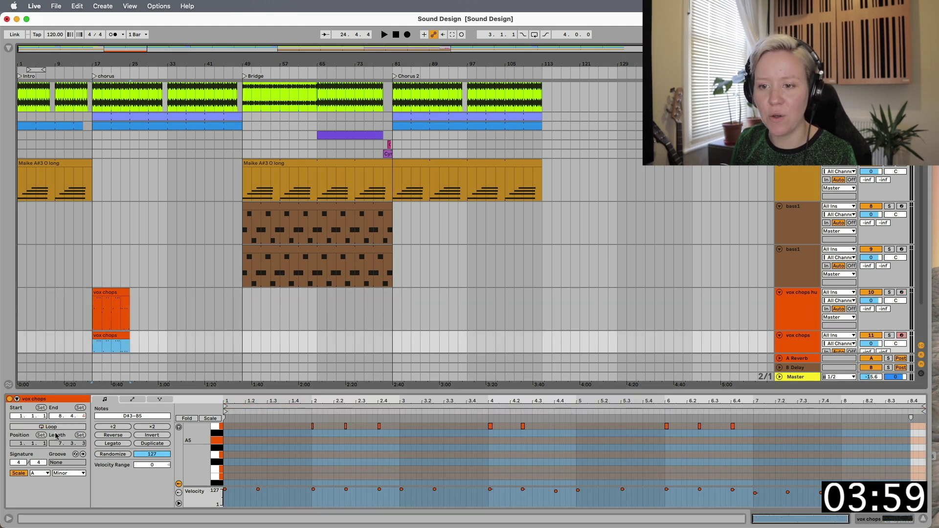
click(58, 426)
click(60, 444)
text(8)
key(Return)
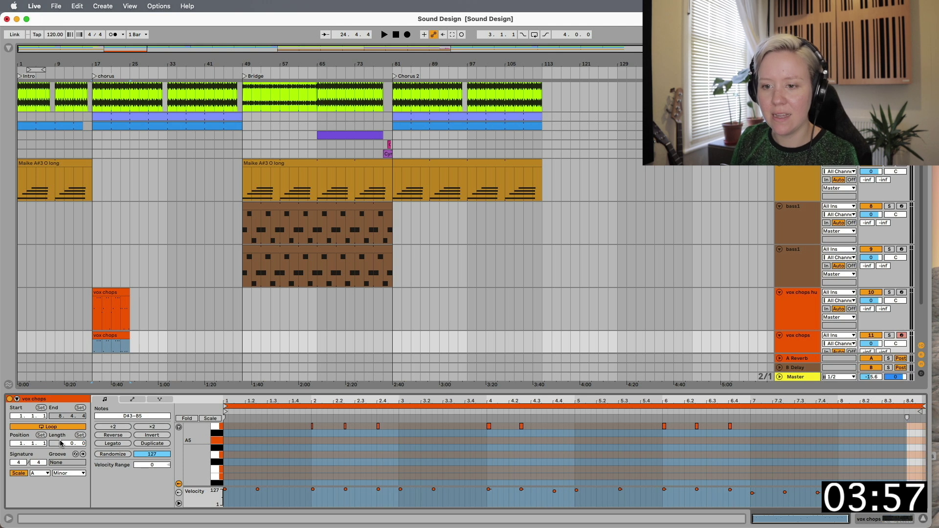
- Extend both looped vox chops clips to the start of the Bridge at bar 49
scroll(146, 303, down, 3)
drag(128, 294, 242, 293)
drag(128, 250, 243, 251)
click(245, 254)
- Play the arrangement from the chorus at bar 17 with both vox chops layers and collapse the clip editor
click(95, 274)
key(space)
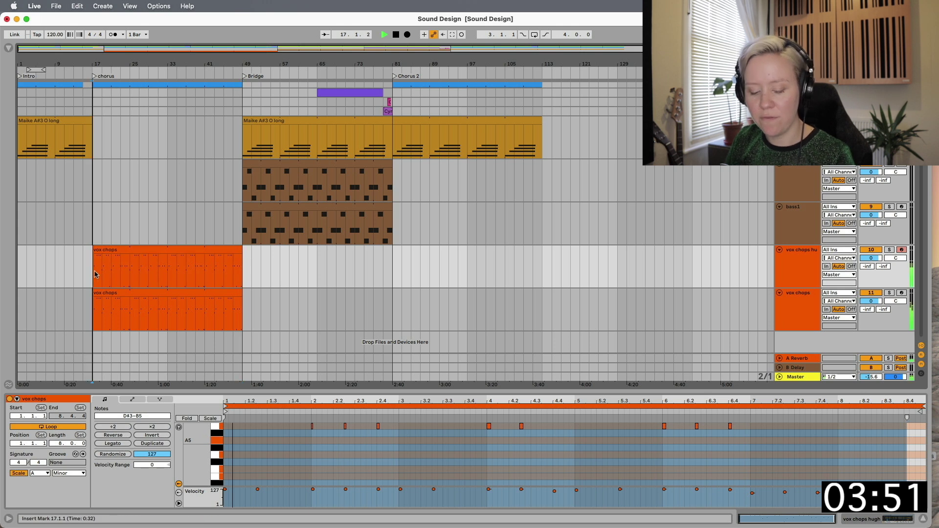
key(Tab)
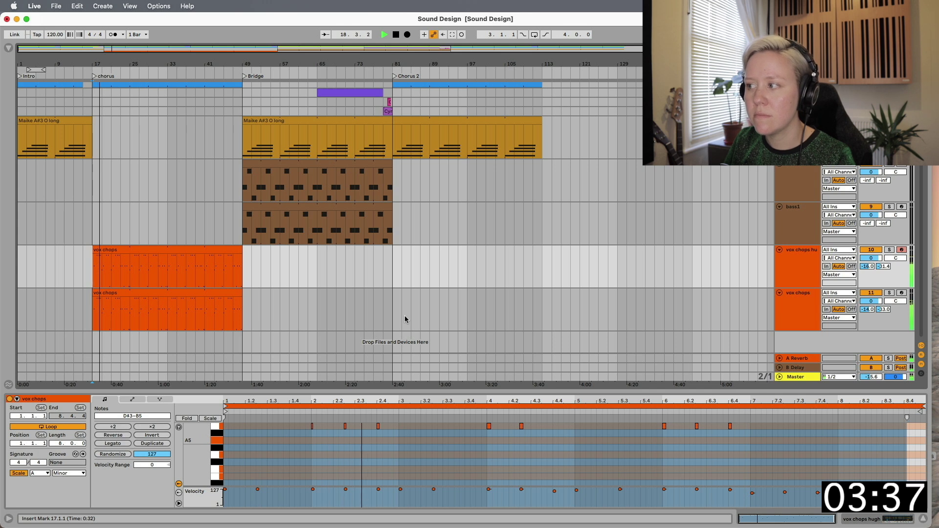
scroll(80, 223, up, 3)
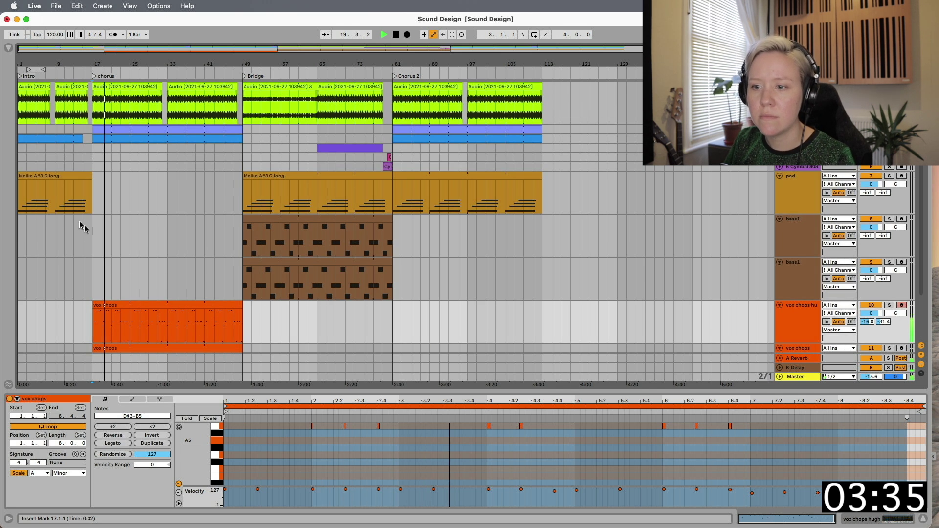
drag(196, 391, 200, 479)
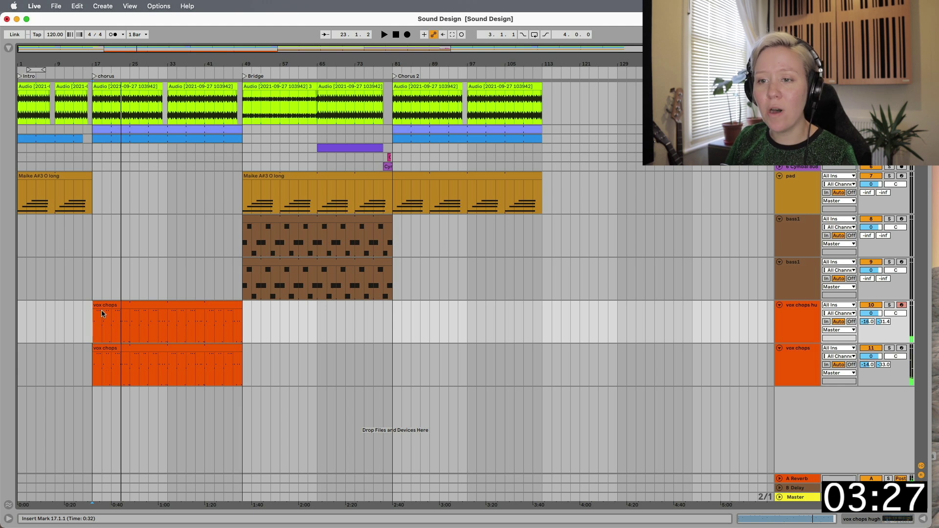
- Replay the start of the chorus and copy bar 18 of both vox chops clips to bar 2 of the intro
click(91, 325)
scroll(92, 325, up, 5)
scroll(92, 325, left, 4)
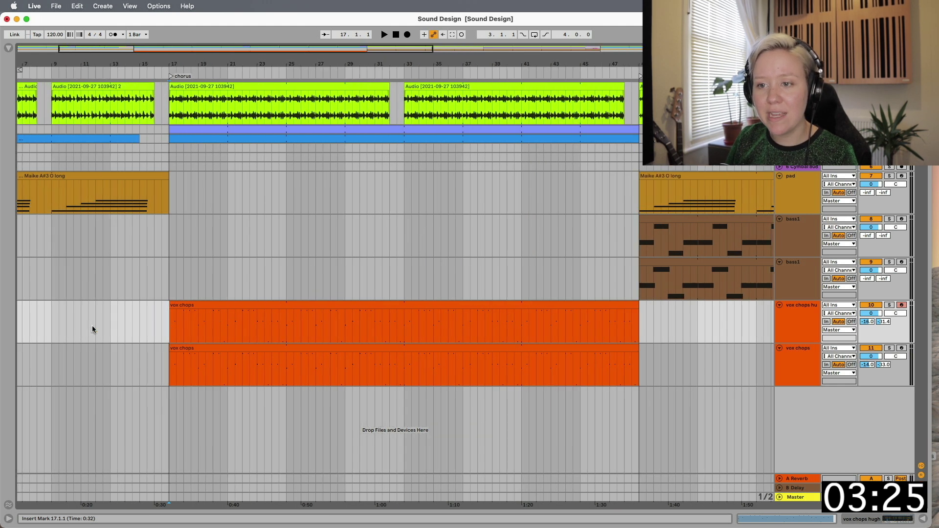
key(space)
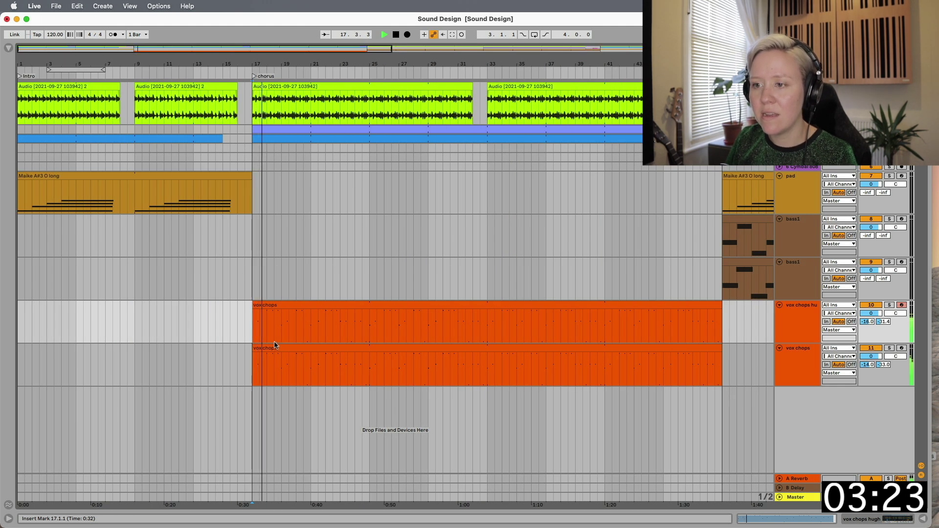
key(space)
drag(269, 341, 267, 307)
click(263, 332)
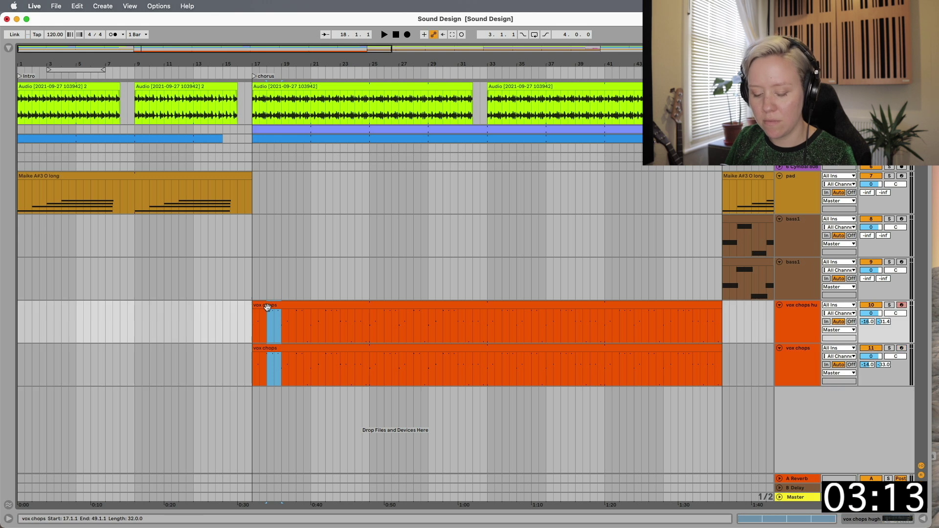
click(34, 320)
key(super+v)
click(91, 317)
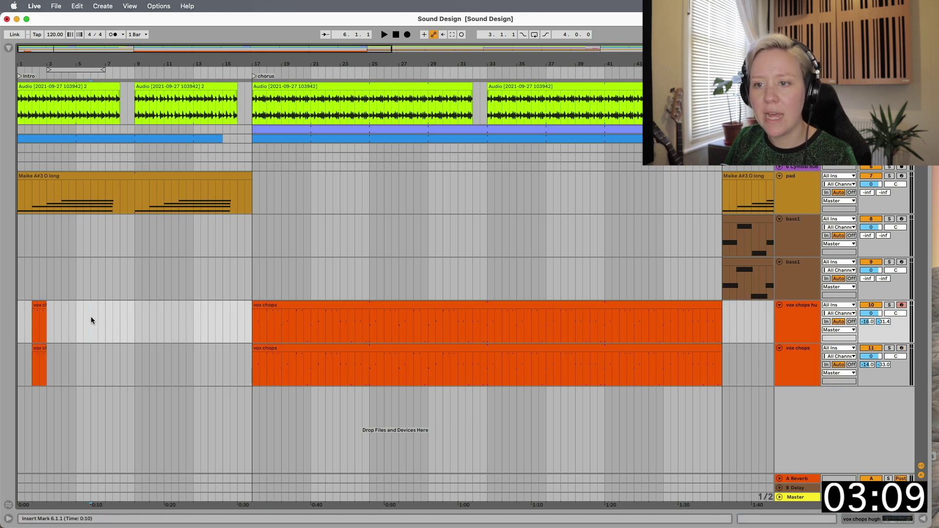
- Paste the one-bar vox chops into bars 6 and 10 of the intro on both tracks and play the intro
key(super+v)
click(151, 317)
key(super+v)
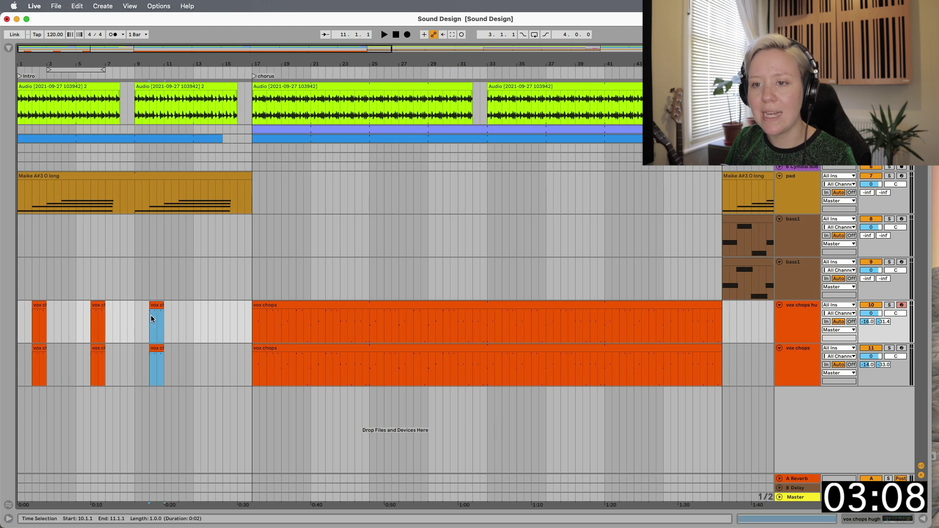
click(22, 324)
key(space)
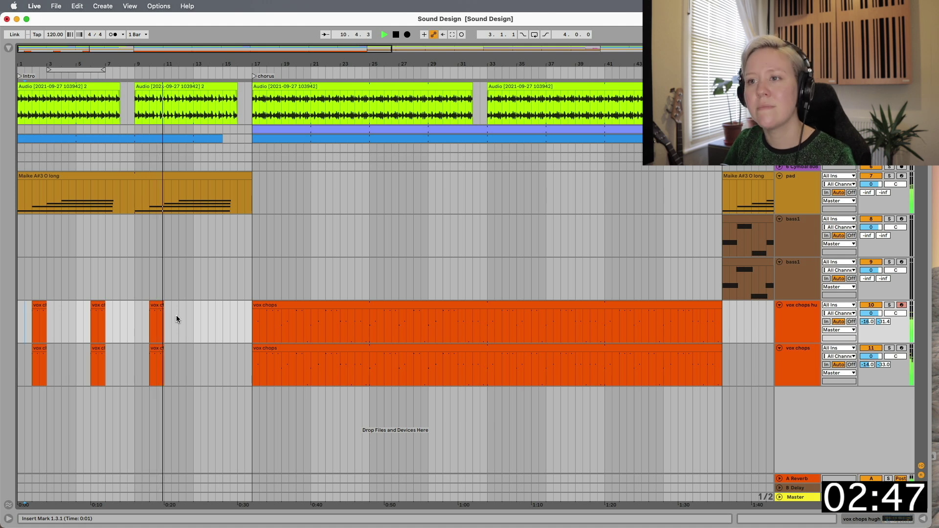
key(space)
- Copy both 32-bar chorus vox chops clips to the start of Chorus 2 at bar 81
key(minus)
key(minus)
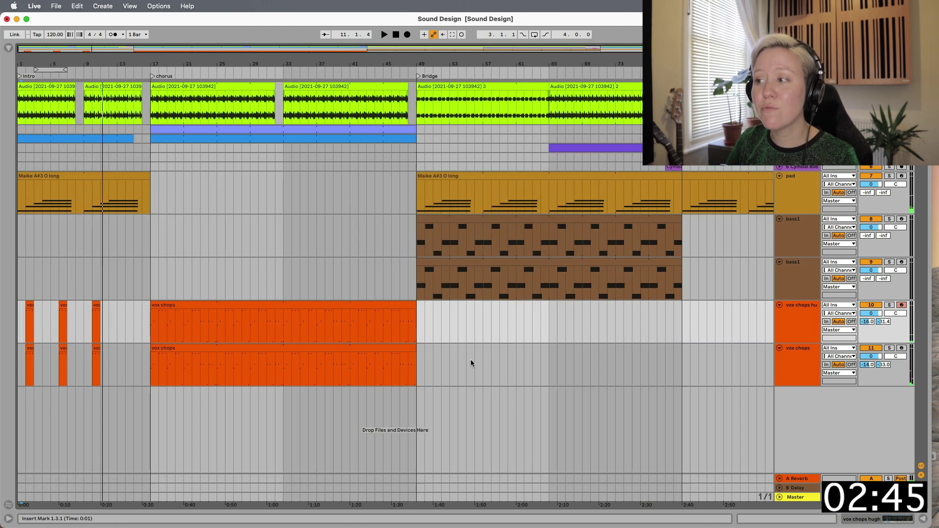
click(318, 377)
drag(318, 381, 117, 318)
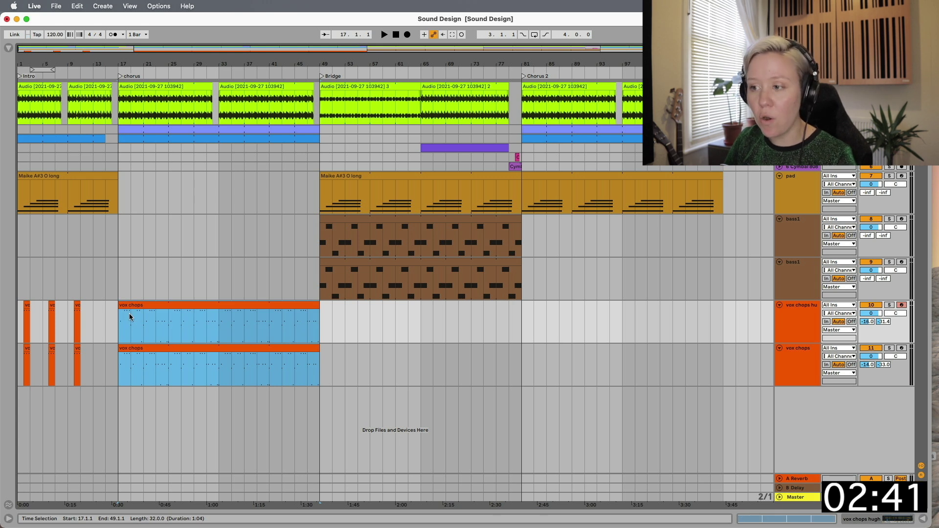
click(522, 321)
key(super+v)
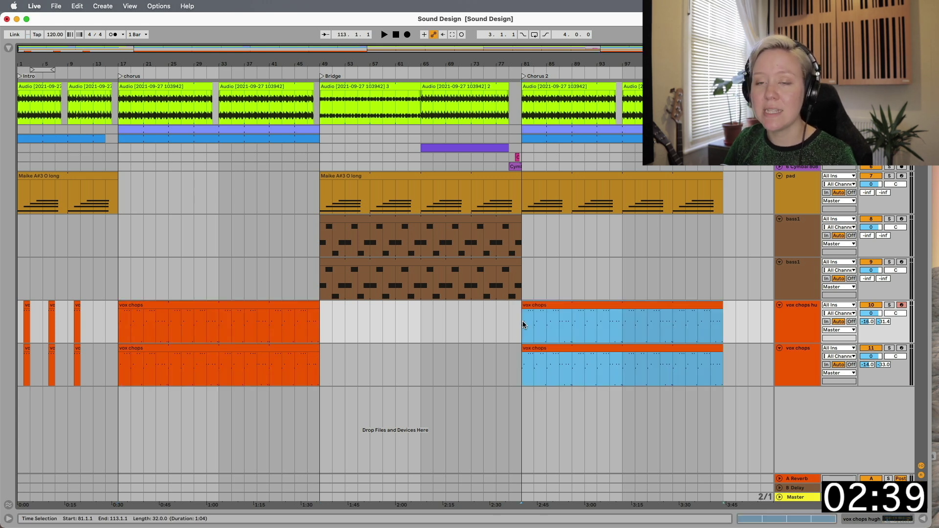
- Duplicate the lower vox chops track, track 11, with its clips
scroll(326, 320, up, 5)
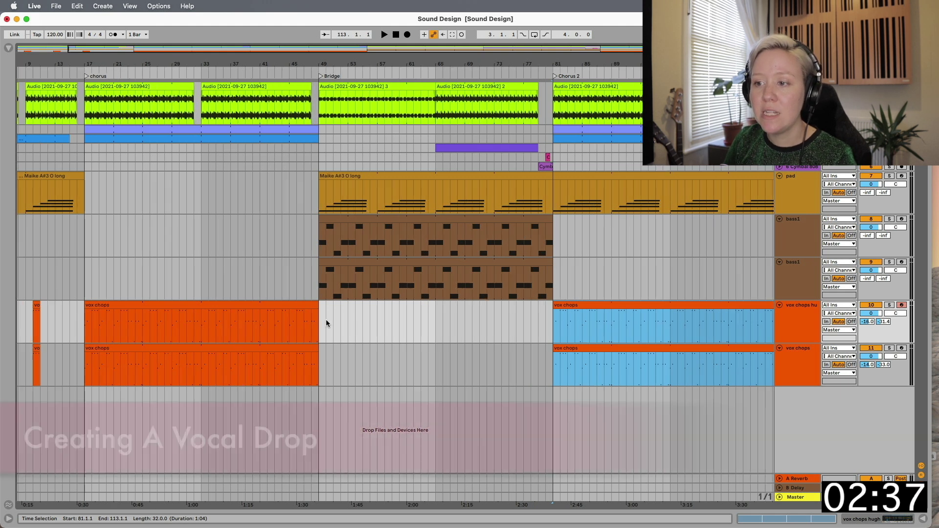
scroll(326, 320, left, 7)
scroll(326, 323, left, 6)
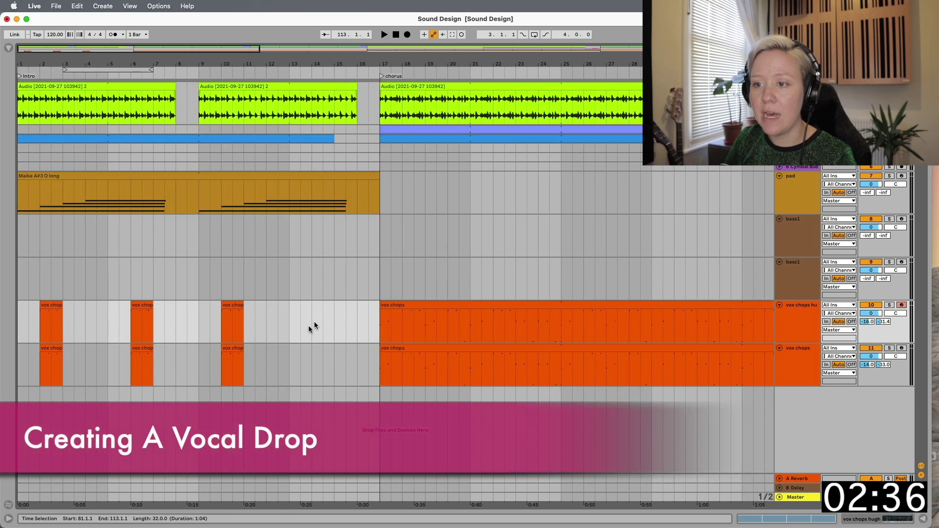
right_click(282, 349)
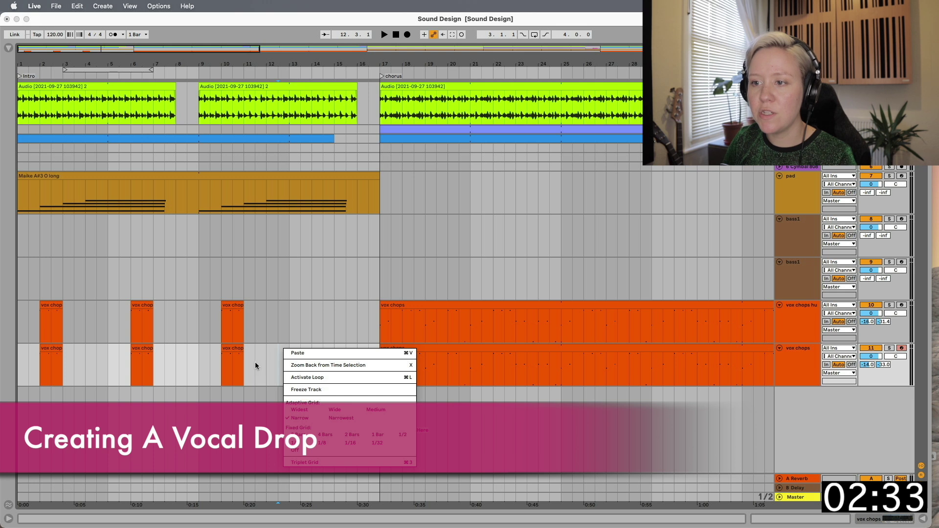
key(Escape)
click(813, 362)
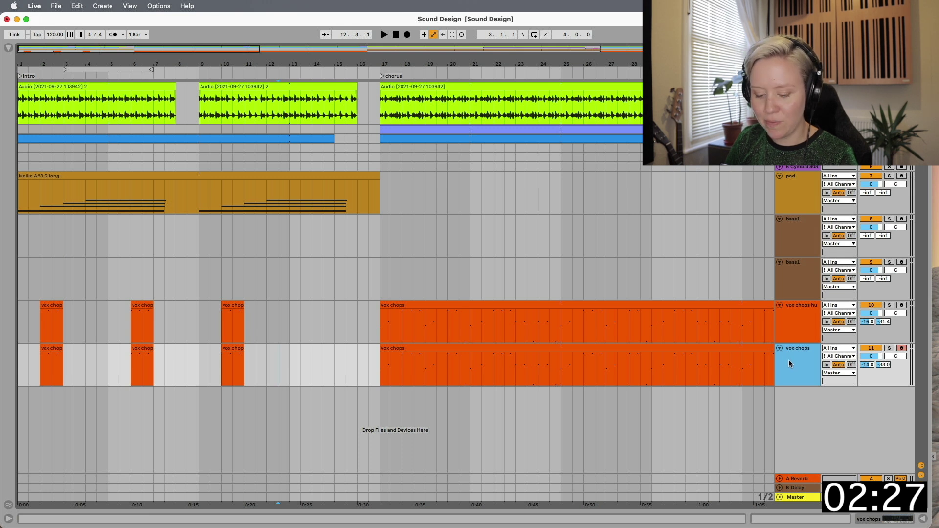
key(super+d)
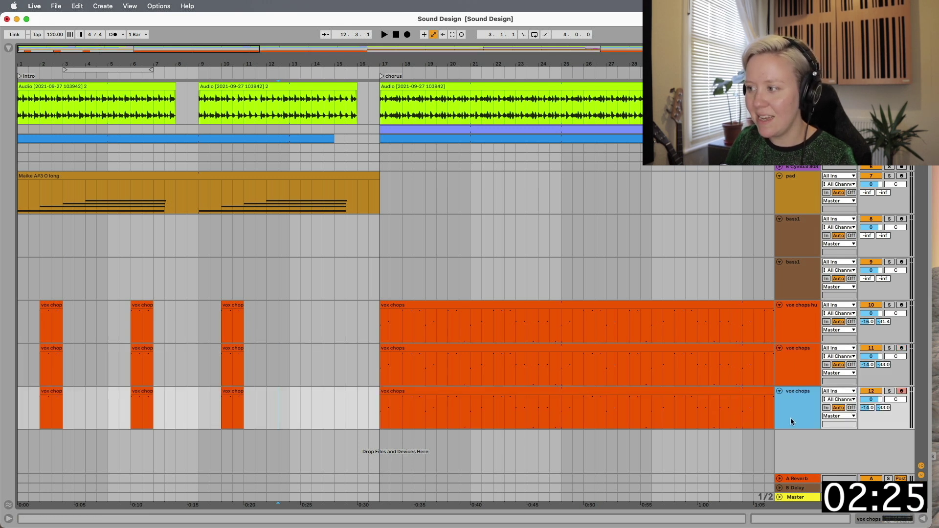
- Clear all clips from the newly duplicated vox chops track, from the intro through Chorus 2
click(410, 392)
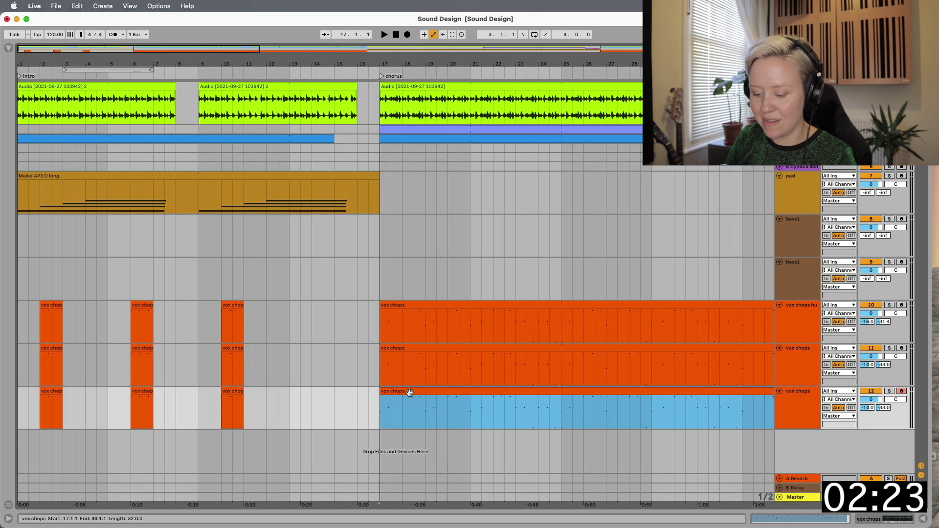
key(minus)
key(minus)
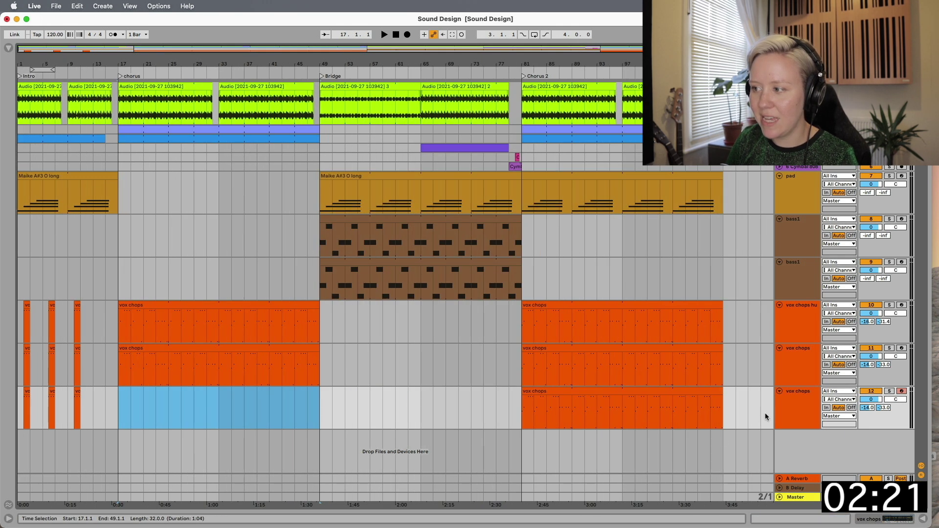
drag(765, 416, 70, 409)
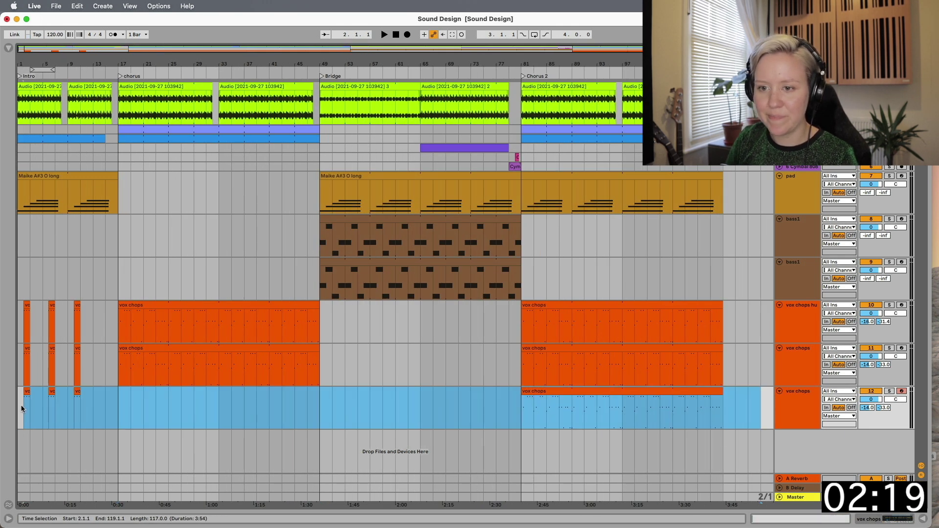
key(Delete)
- Try placing the full-length vox chops clip at bar 15 of the duplicated track
click(107, 405)
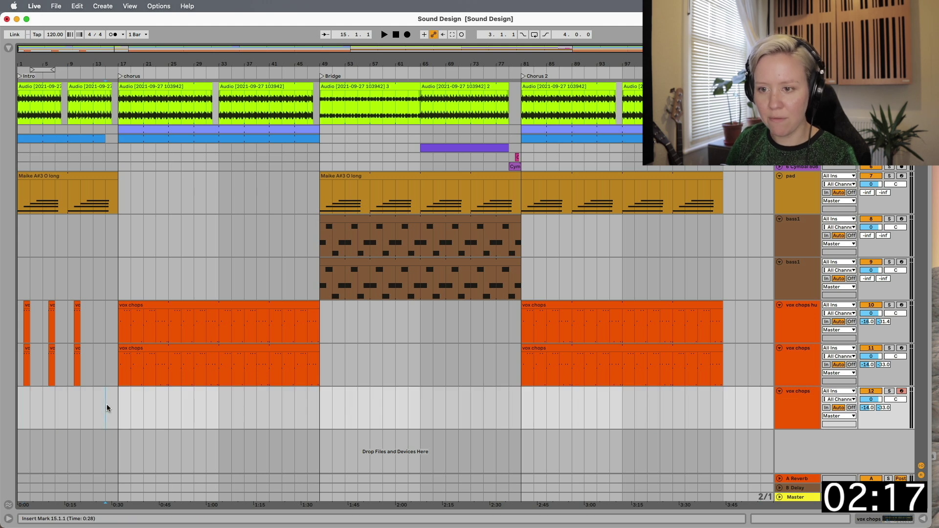
key(super+v)
key(plus)
key(plus)
click(190, 399)
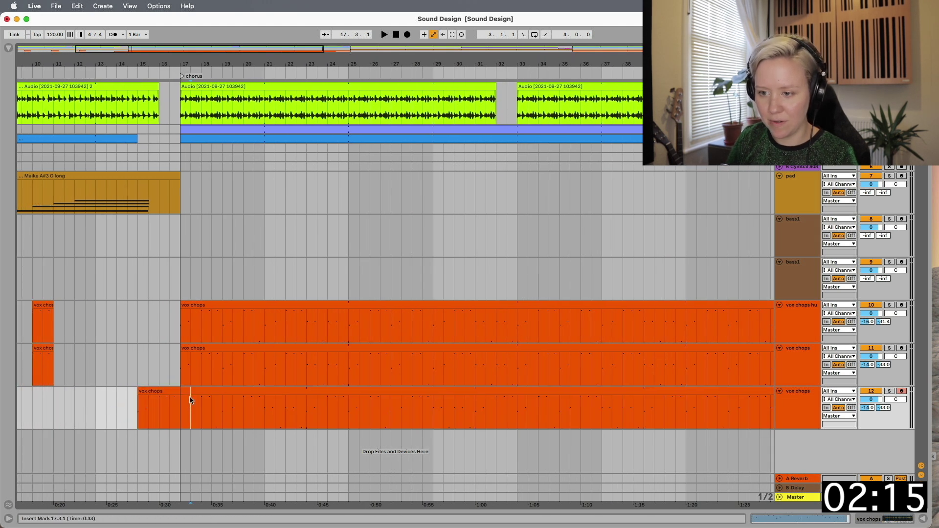
click(192, 392)
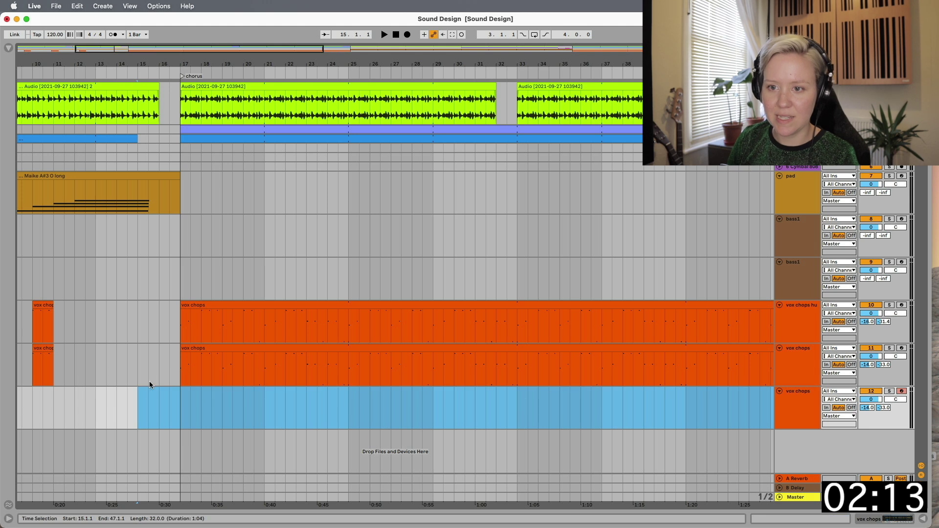
- Copy the one-bar chop from bar 10 of track 11 to 14.3 on the duplicated track, then freeze and flatten that track
click(38, 350)
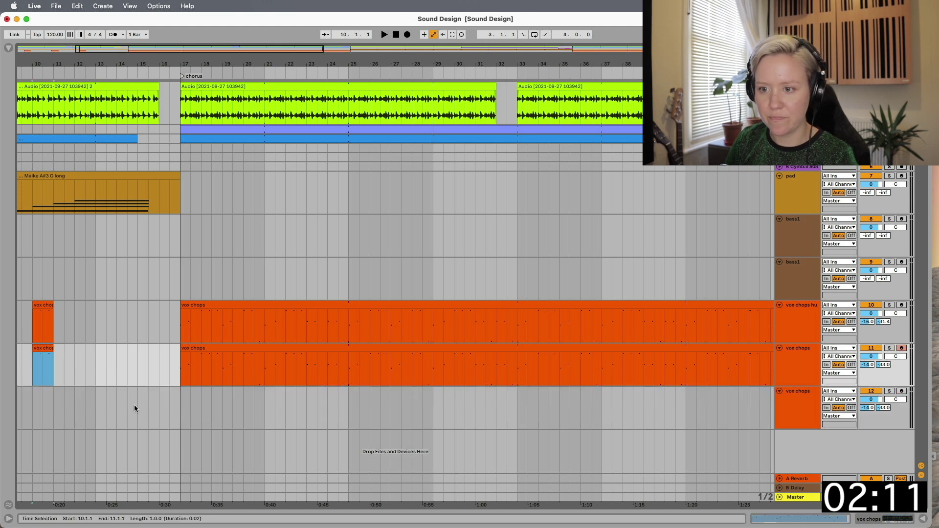
drag(134, 409, 127, 408)
right_click(782, 409)
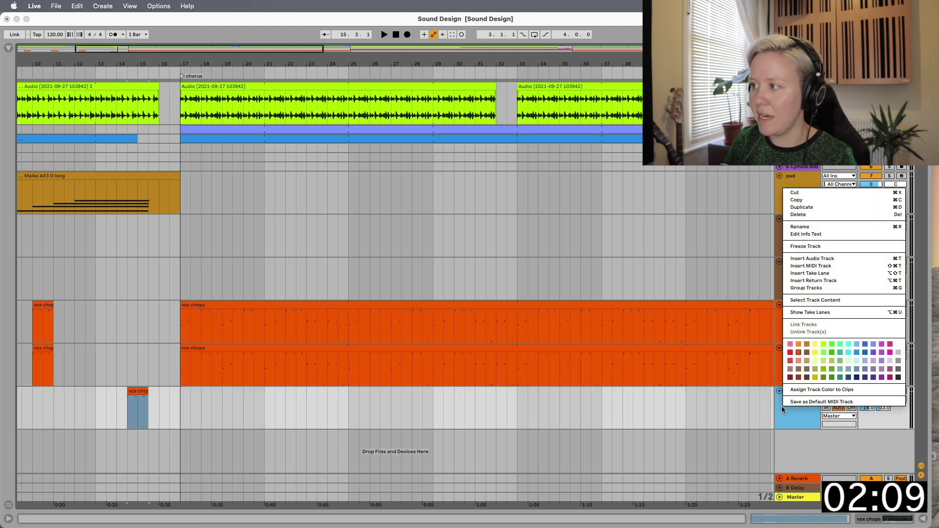
click(814, 247)
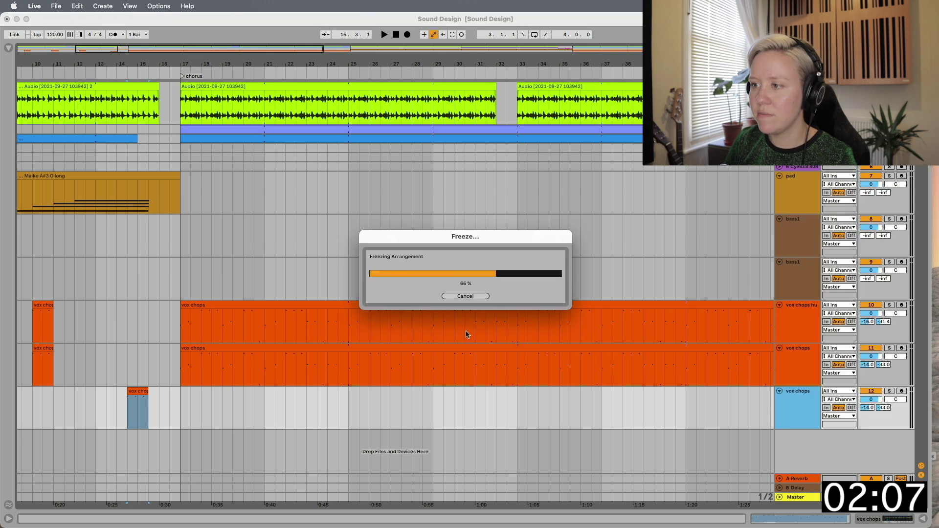
right_click(802, 409)
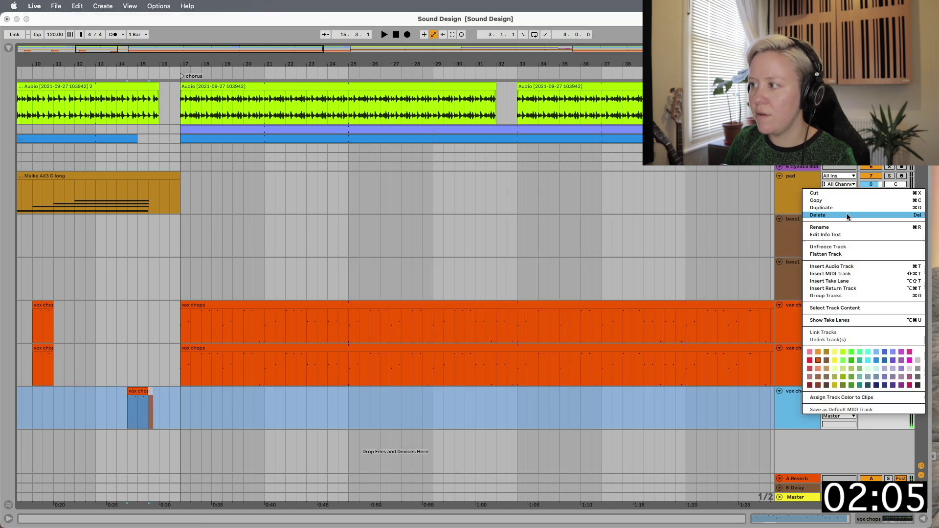
click(812, 255)
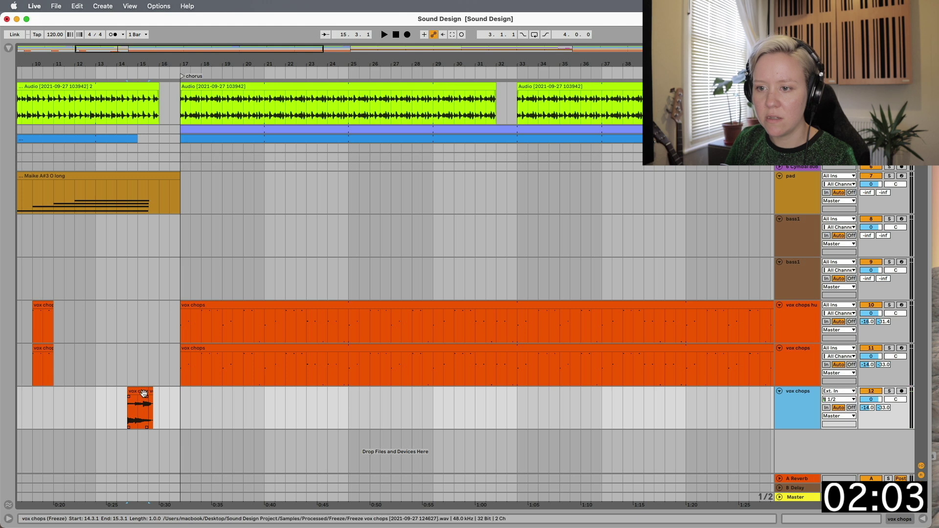
- Move the flattened vox chops audio clip to start at bar 16 and open it for editing
click(141, 392)
drag(141, 392, 174, 392)
double_click(173, 391)
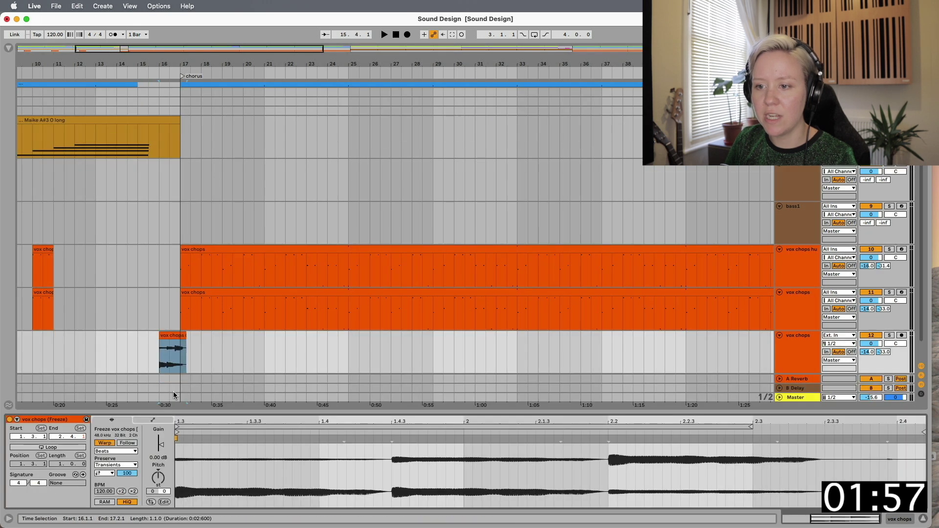
- Display the audio clip's Transposition envelope and enlarge the clip editor
click(152, 421)
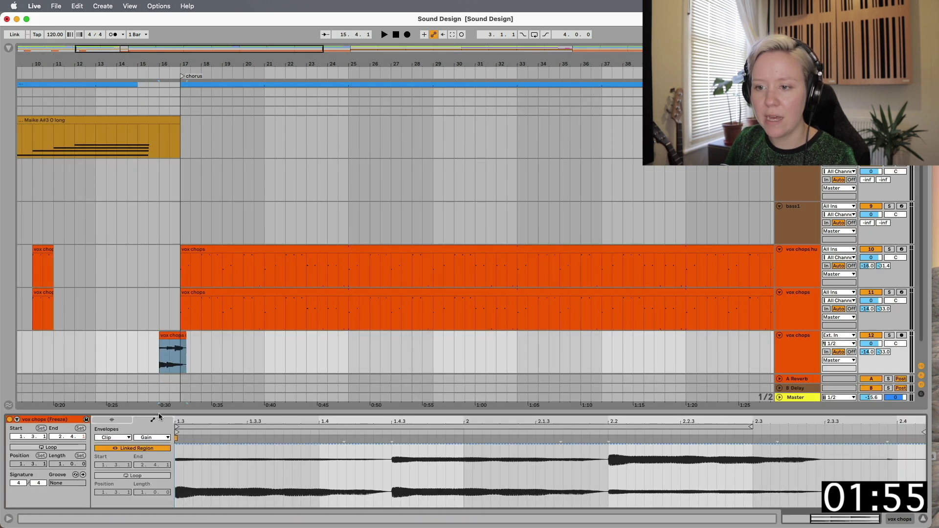
click(111, 438)
click(114, 446)
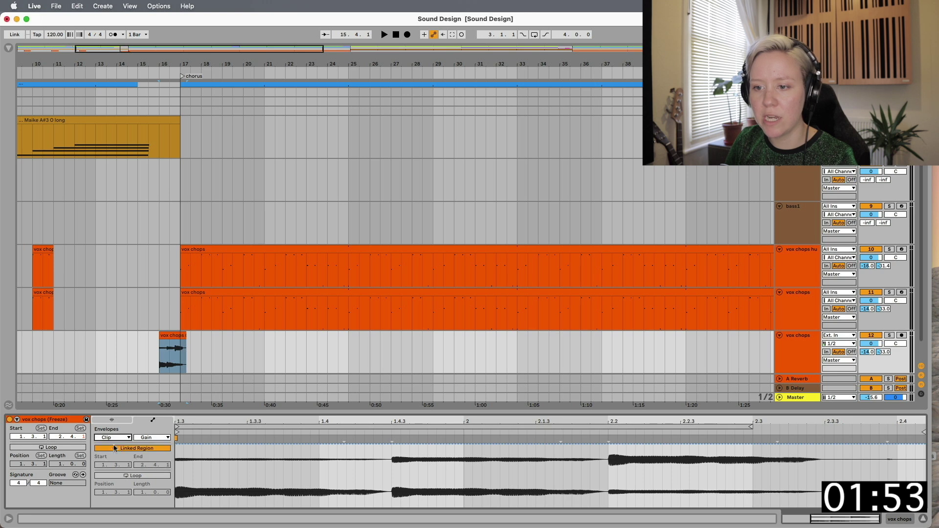
click(153, 438)
click(153, 443)
click(156, 438)
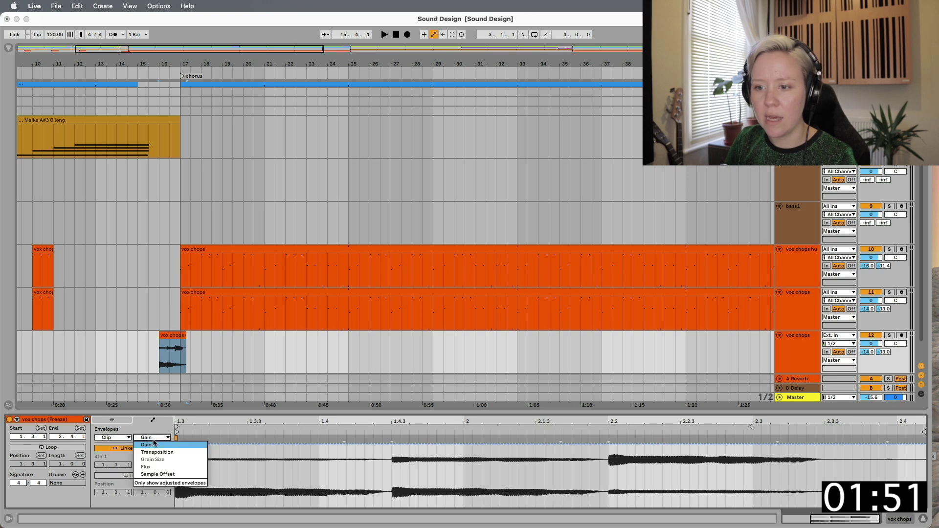
click(166, 453)
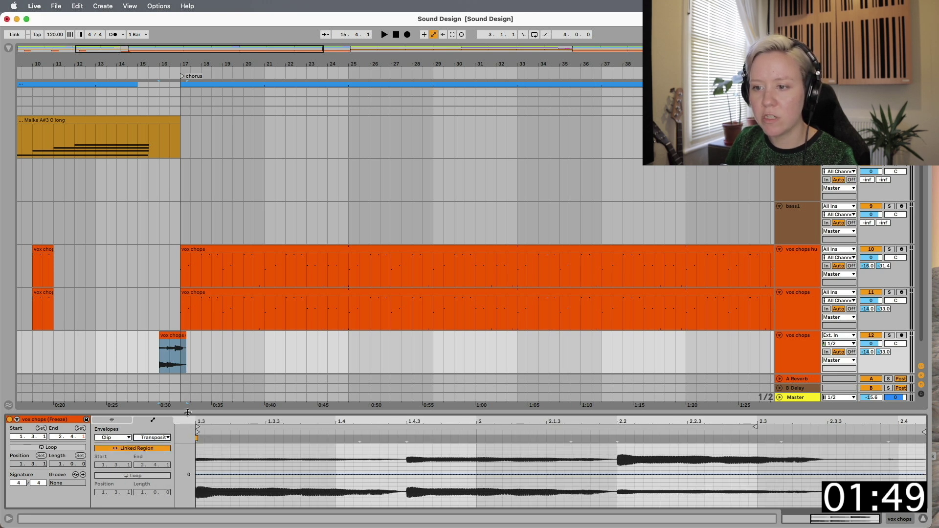
drag(186, 413, 229, 279)
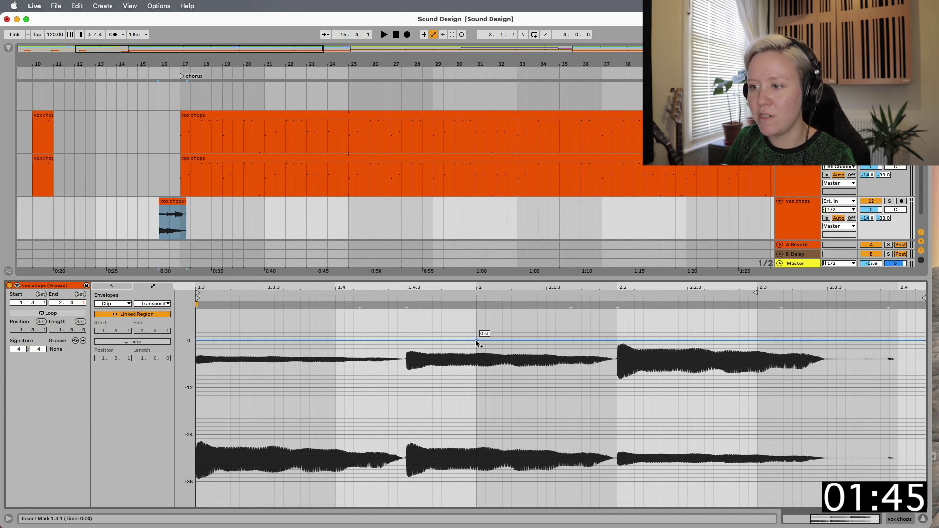
- Add a breakpoint at 1.4.3, ramp the transposition down to -12 st at the clip's end, and play from bar 14
click(406, 340)
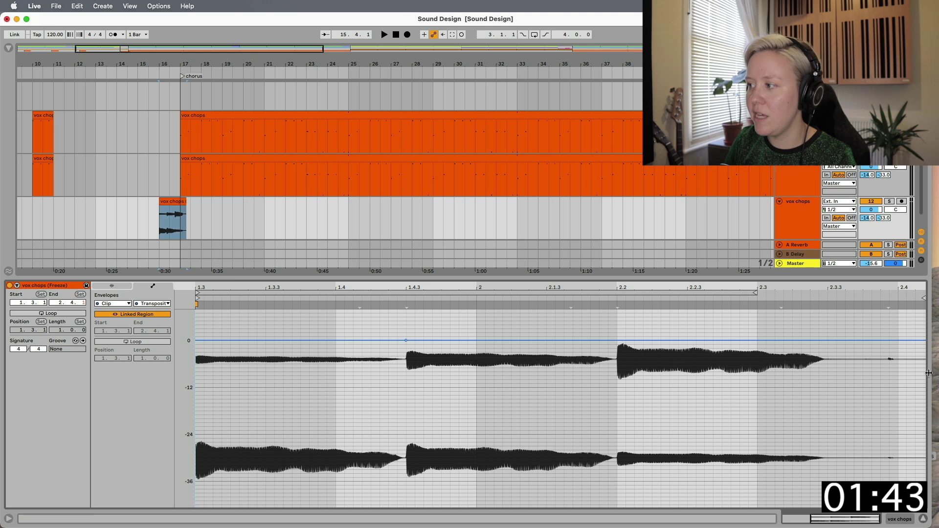
drag(923, 341, 914, 387)
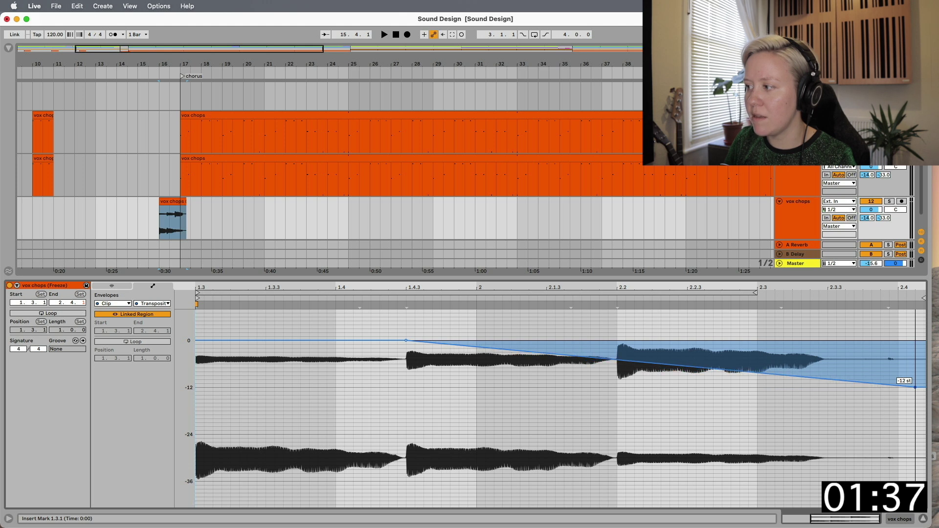
click(154, 220)
click(114, 220)
key(space)
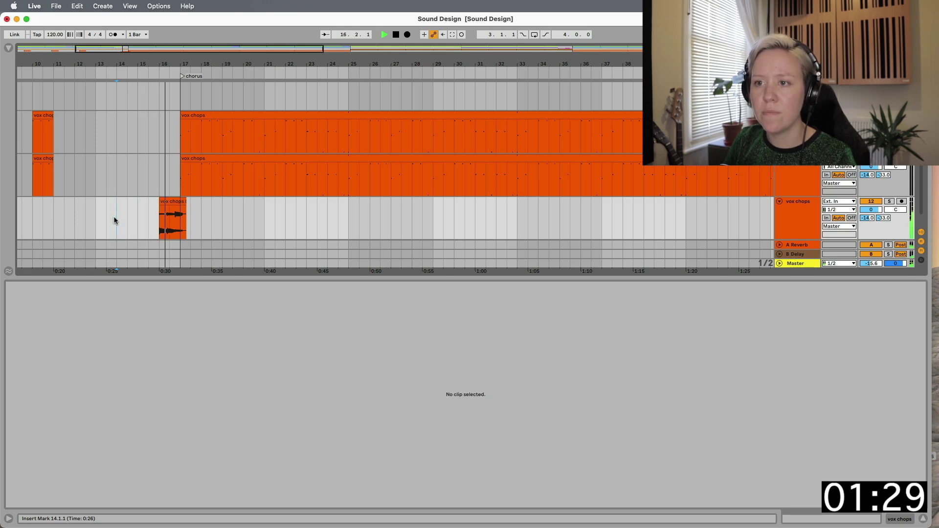
key(space)
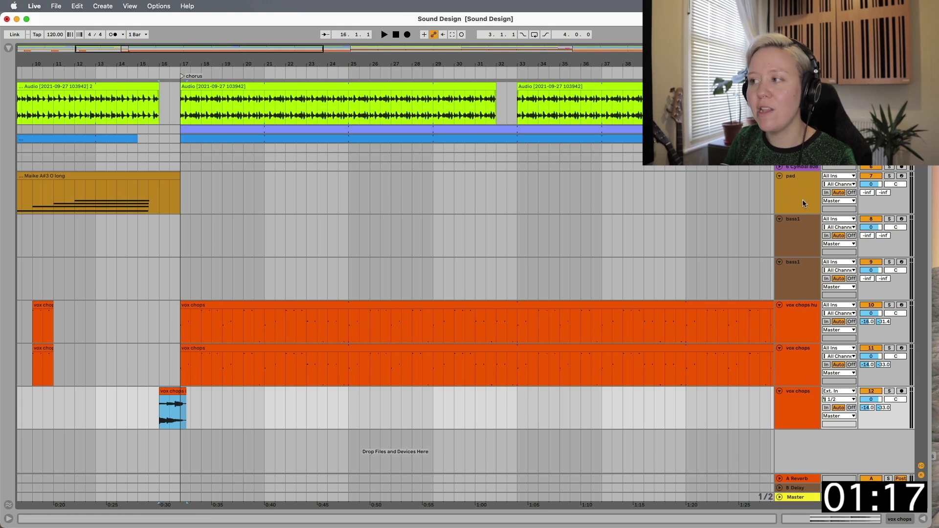
- Solo the pad track and add the Spectral Time audio effect after its Simpler
double_click(800, 199)
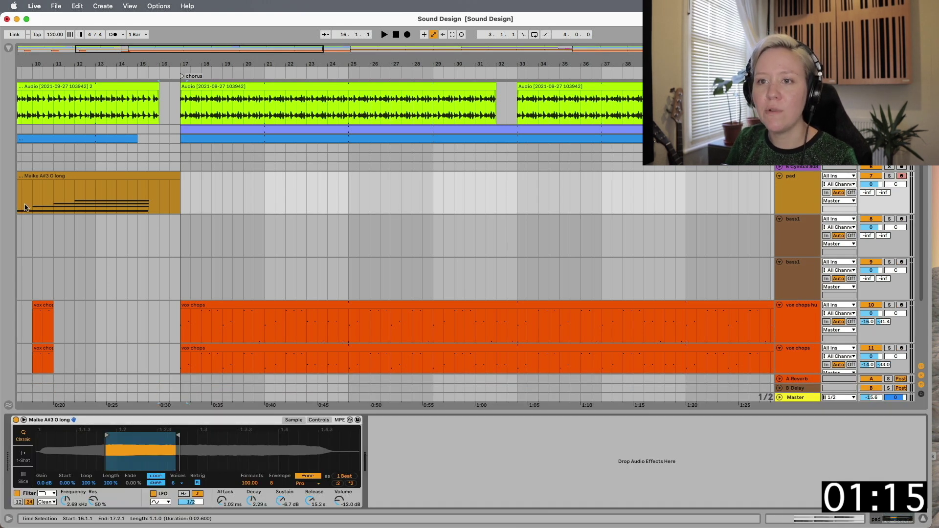
key(Home)
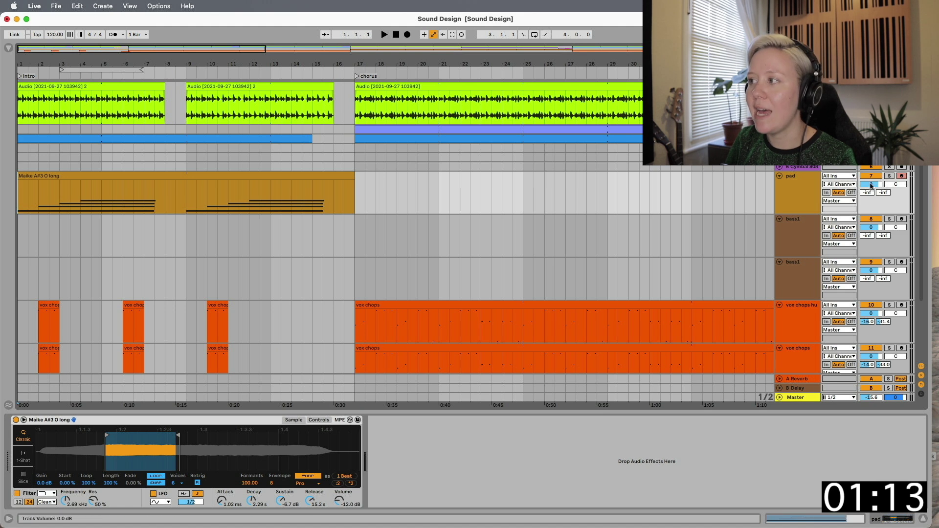
click(889, 176)
click(8, 48)
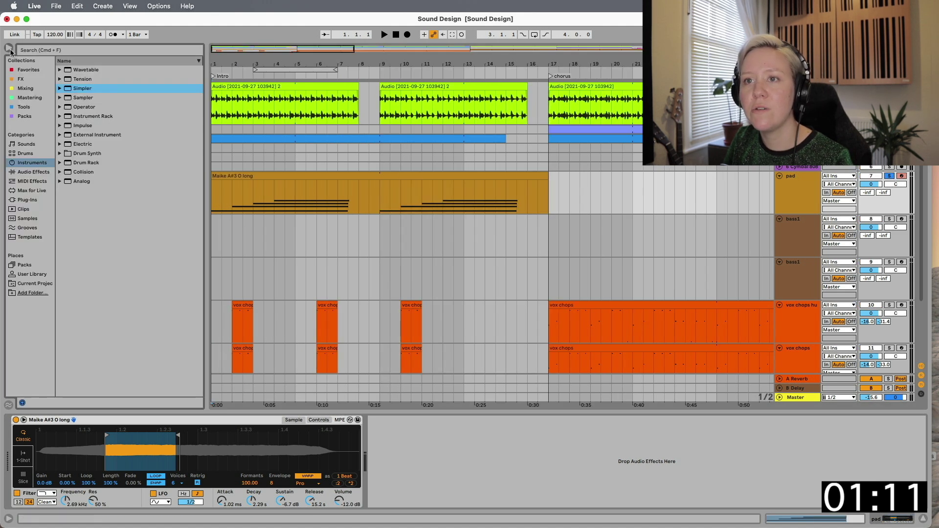
click(32, 172)
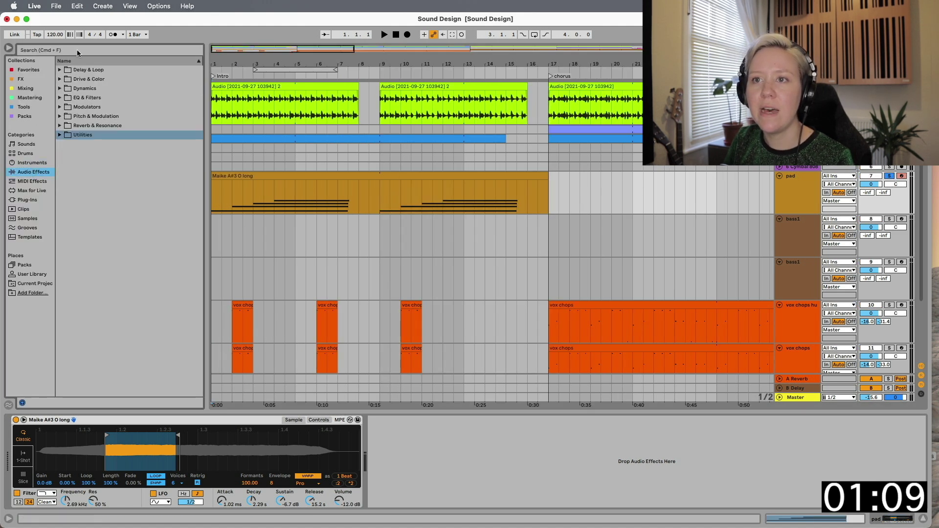
click(60, 70)
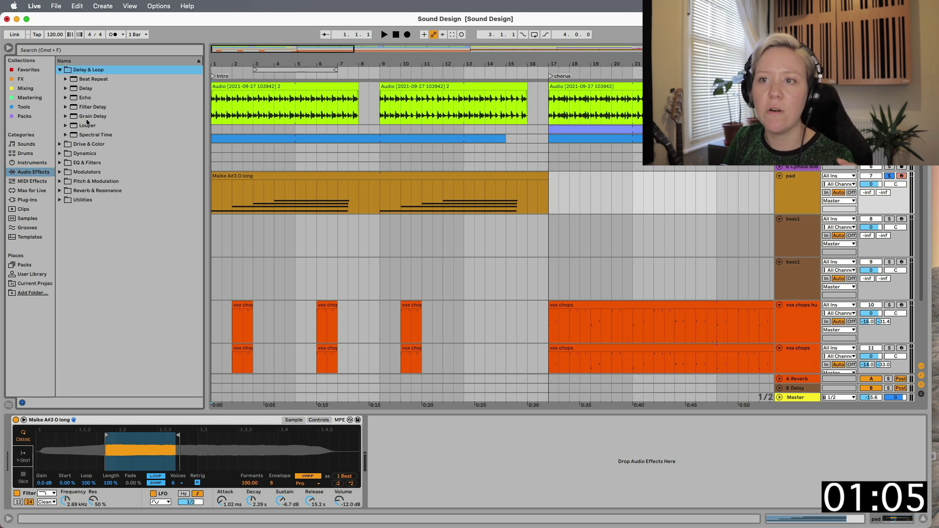
double_click(94, 135)
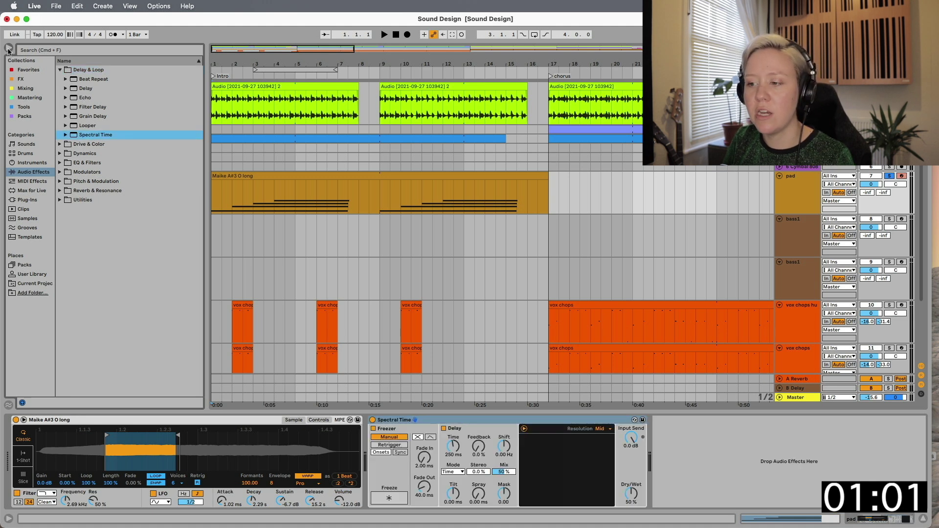
- While playing the intro, set Spectral Time's feedback to 59%, stereo to 59%, spray to 157 ms and fade-in to 1.57 s
click(9, 49)
drag(478, 446, 481, 447)
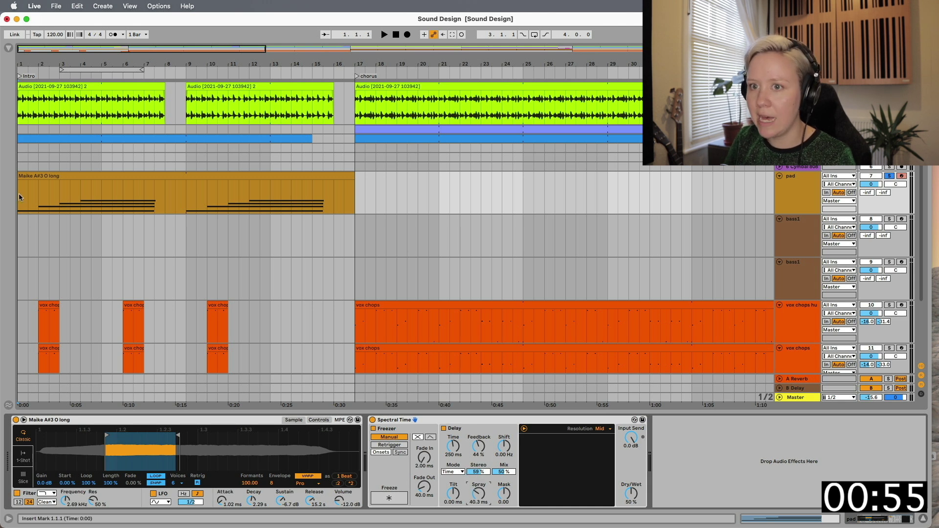
key(space)
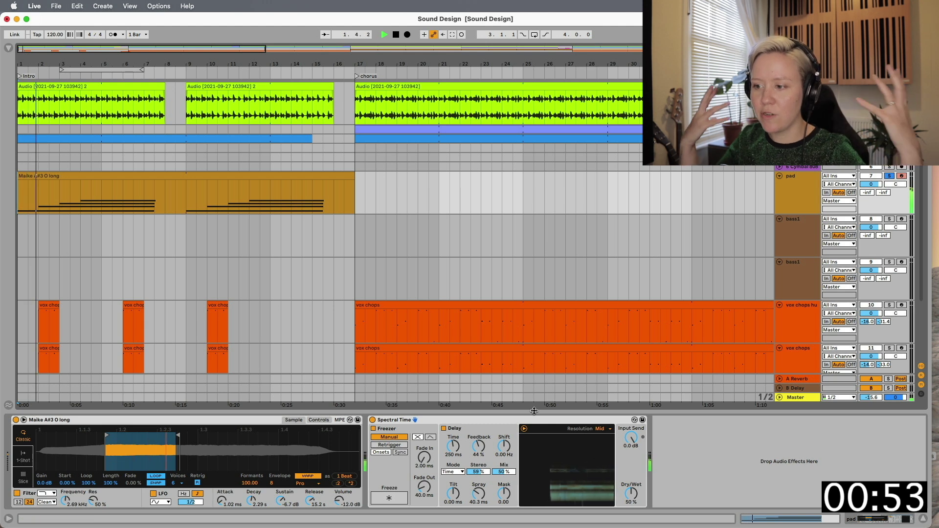
drag(478, 494, 478, 441)
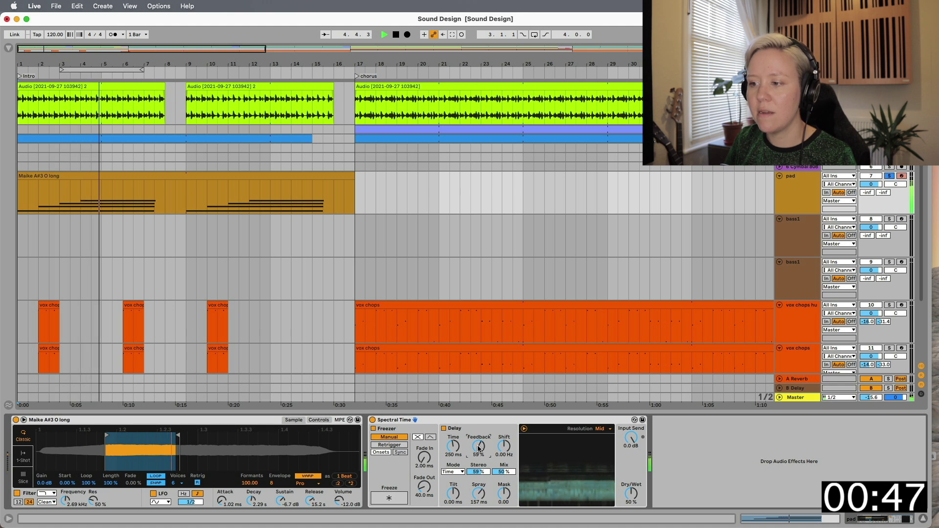
drag(424, 457, 423, 437)
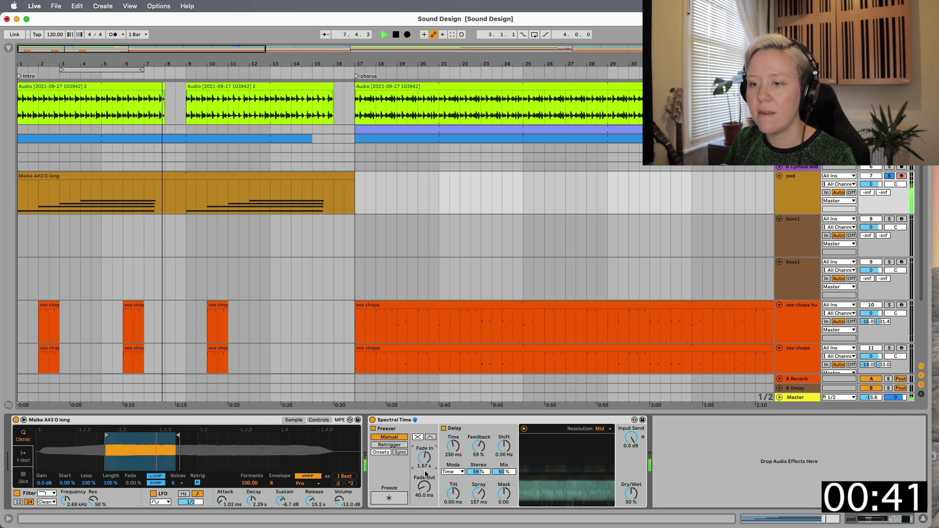
key(space)
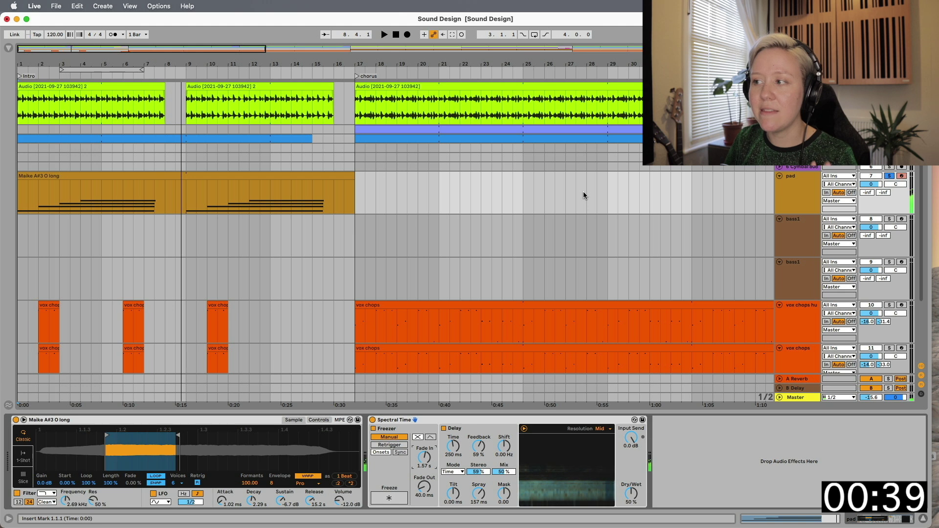
- Rename the second of the two bass1 tracks, track 9, to bass2
scroll(571, 253, down, 5)
scroll(571, 252, right, 5)
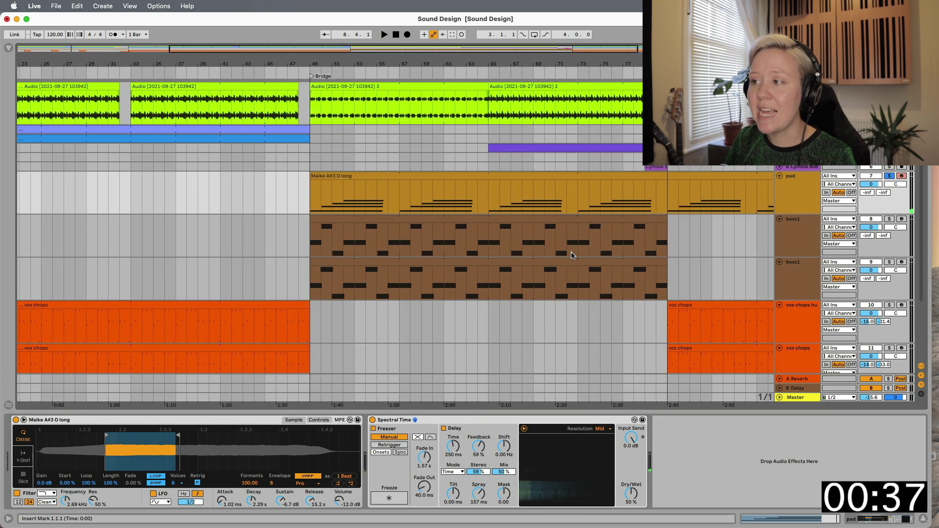
scroll(571, 252, down, 2)
scroll(504, 305, down, 1)
click(808, 225)
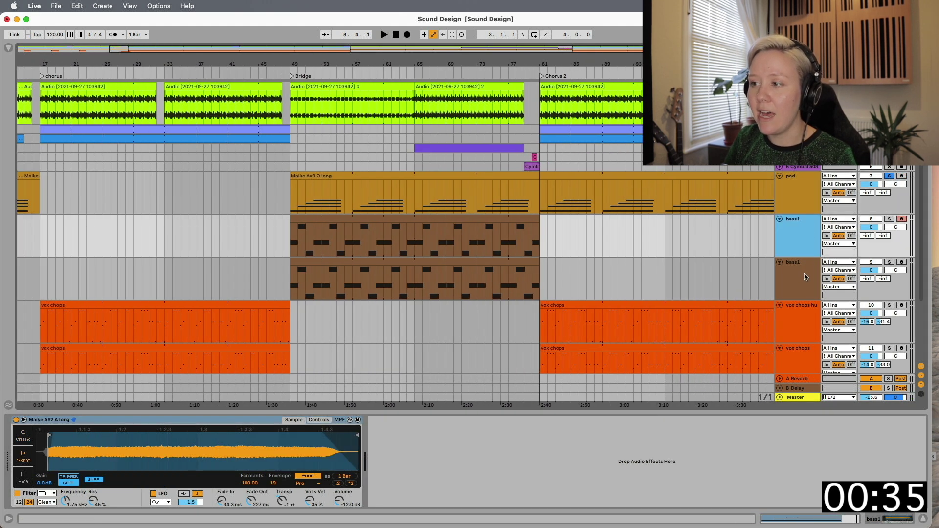
click(804, 277)
key(super+r)
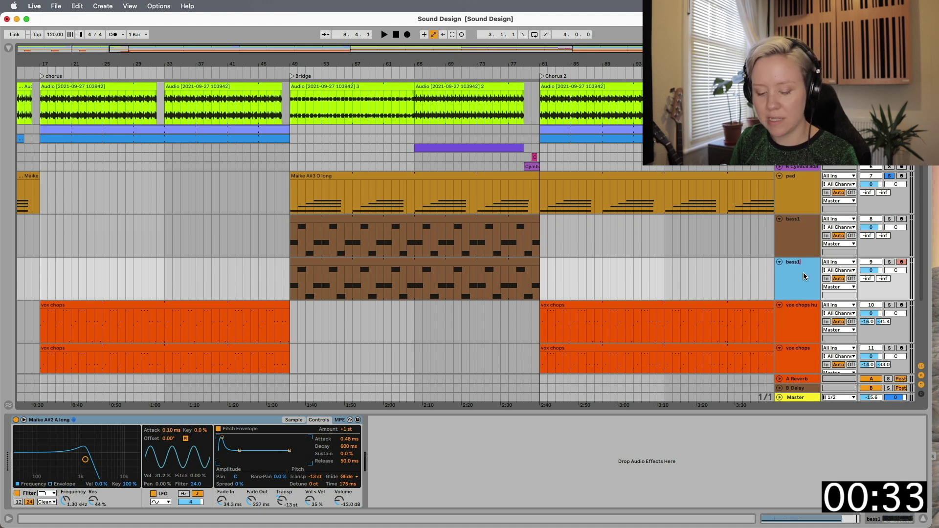
text(bass2)
click(742, 279)
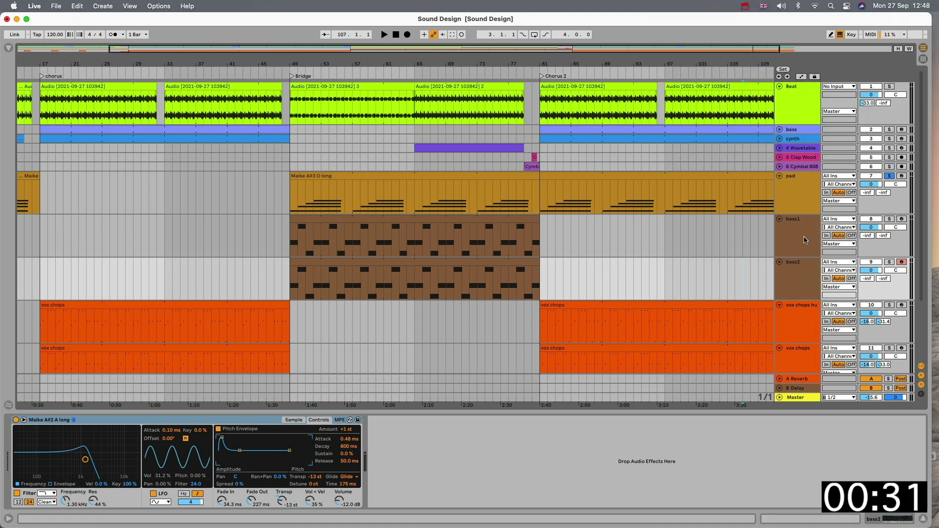
- Add the Saturator effect from Drive & Color to the bass2 track
click(8, 48)
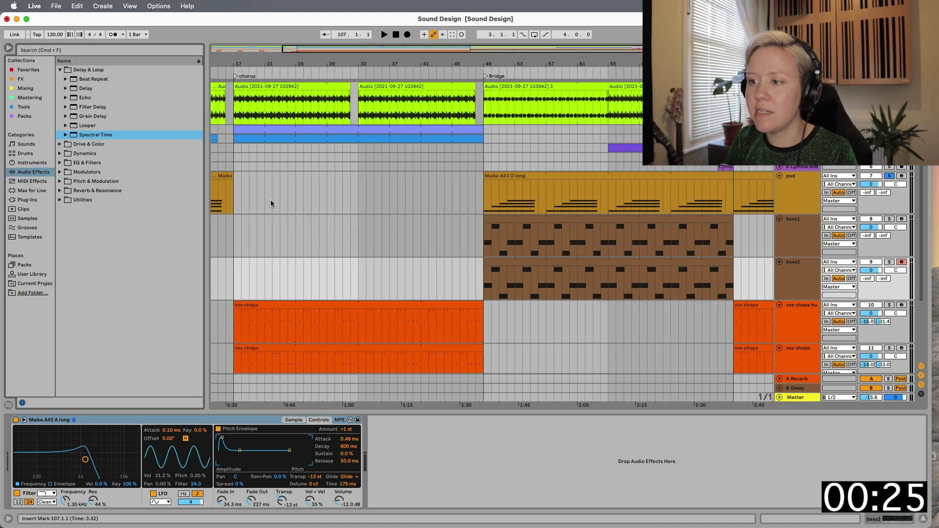
click(59, 70)
click(60, 79)
double_click(88, 162)
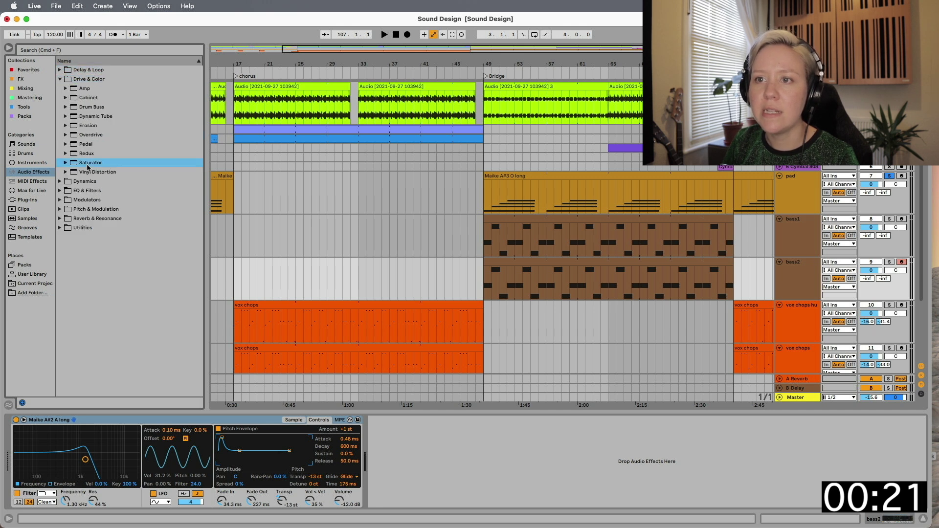
scroll(493, 365, right, 5)
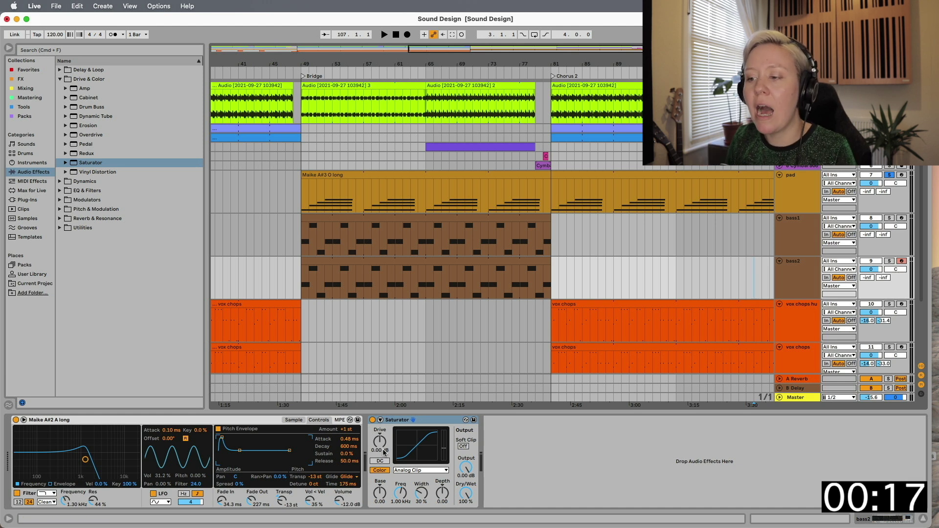
- Set the Saturator's drive to 18.9 dB, output to -14.9 dB, curve to Sinoid Fold and base to -16.6
drag(381, 448, 381, 425)
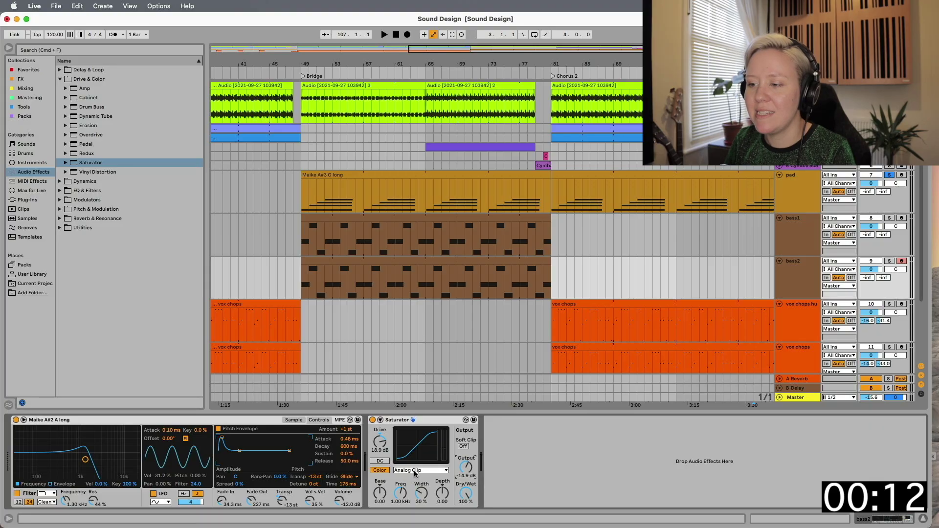
click(414, 472)
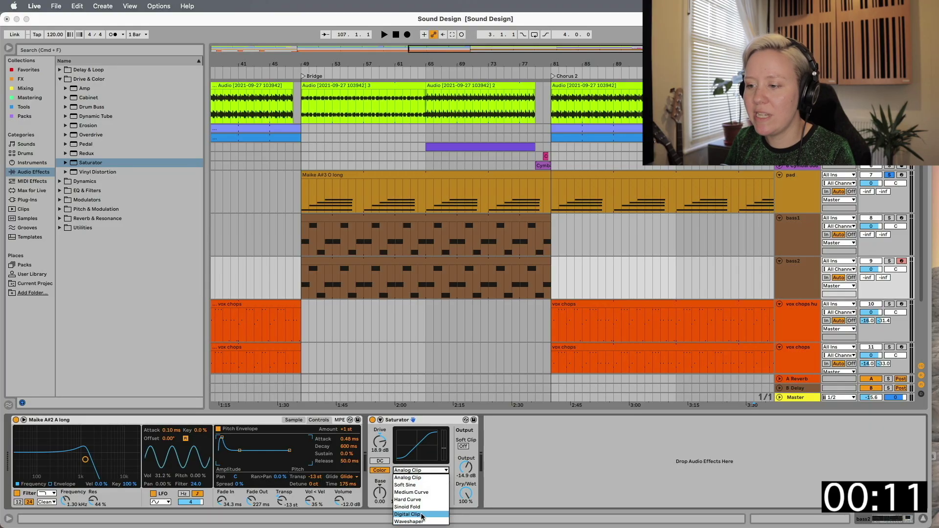
click(424, 514)
click(416, 471)
click(417, 509)
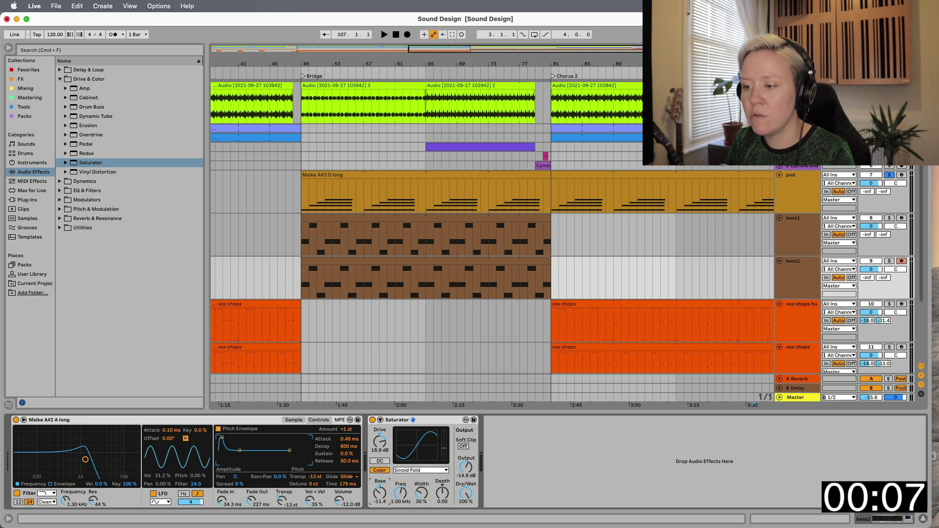
- Solo the bass2 track and play it from the start of the Bridge at bar 49
click(304, 286)
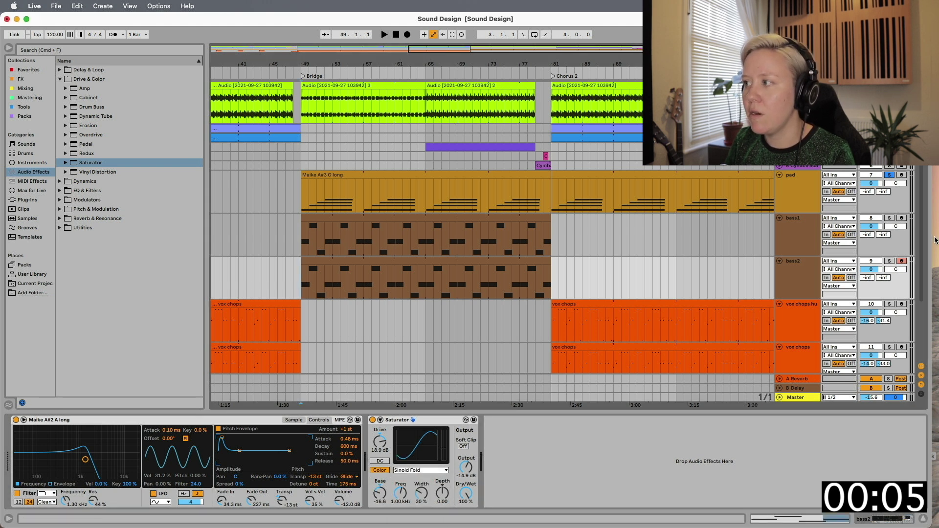
click(890, 262)
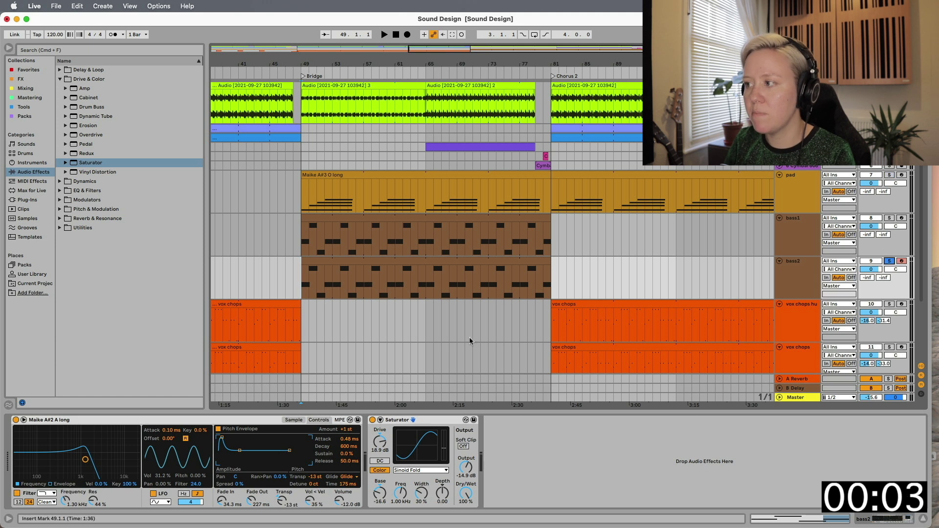
click(801, 281)
key(space)
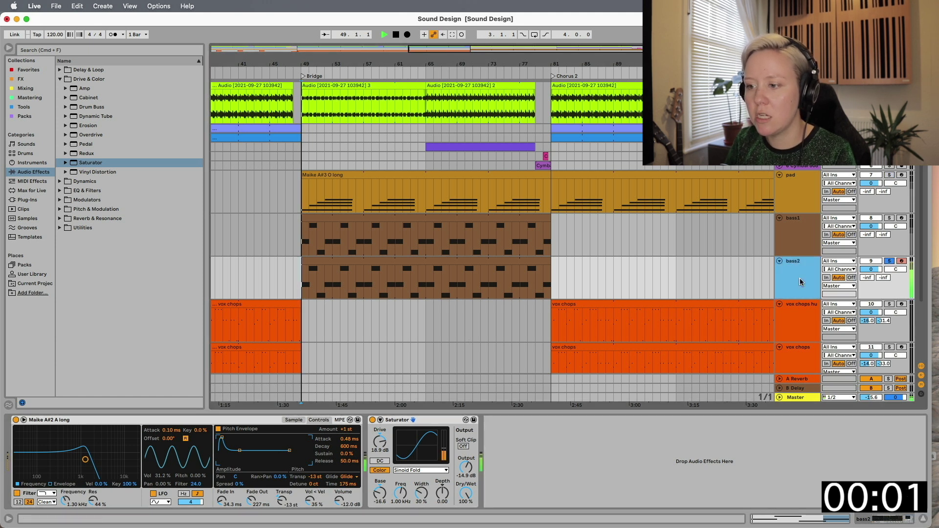